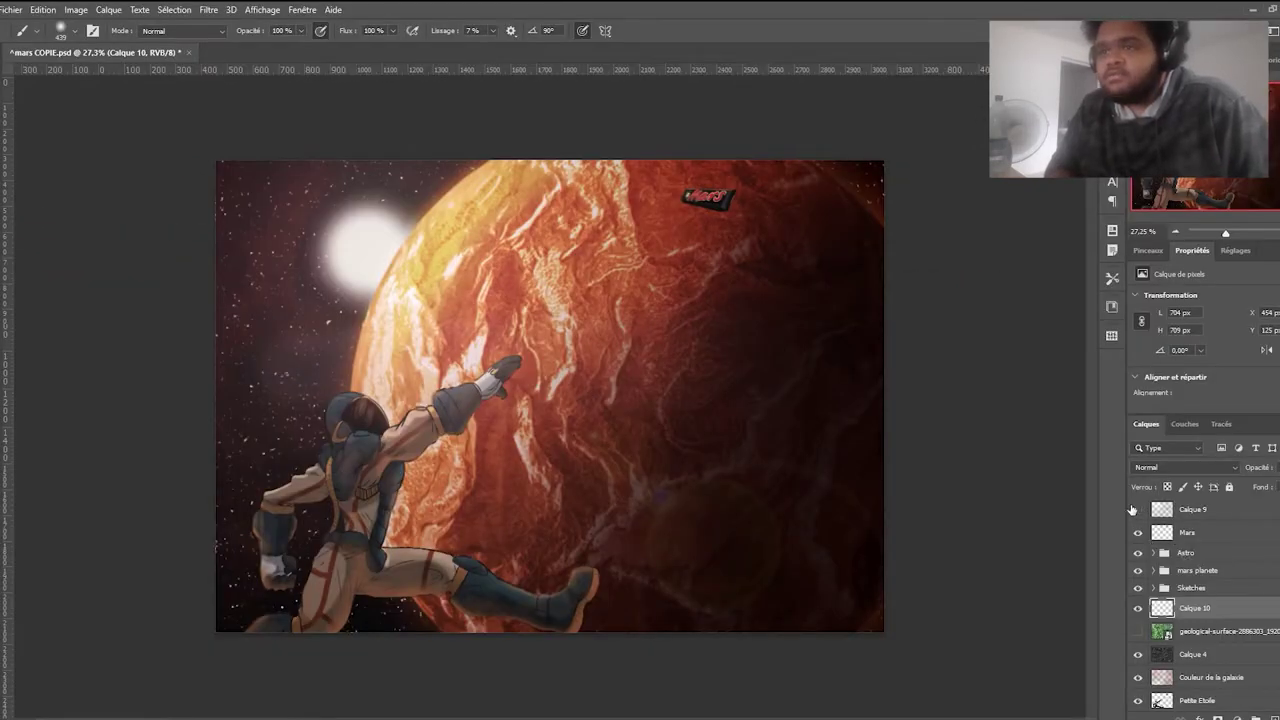
- Hide the Mars layer, the Astro, mars planete and Sketches groups, and the Calque 10 layer
left_click(1138, 534)
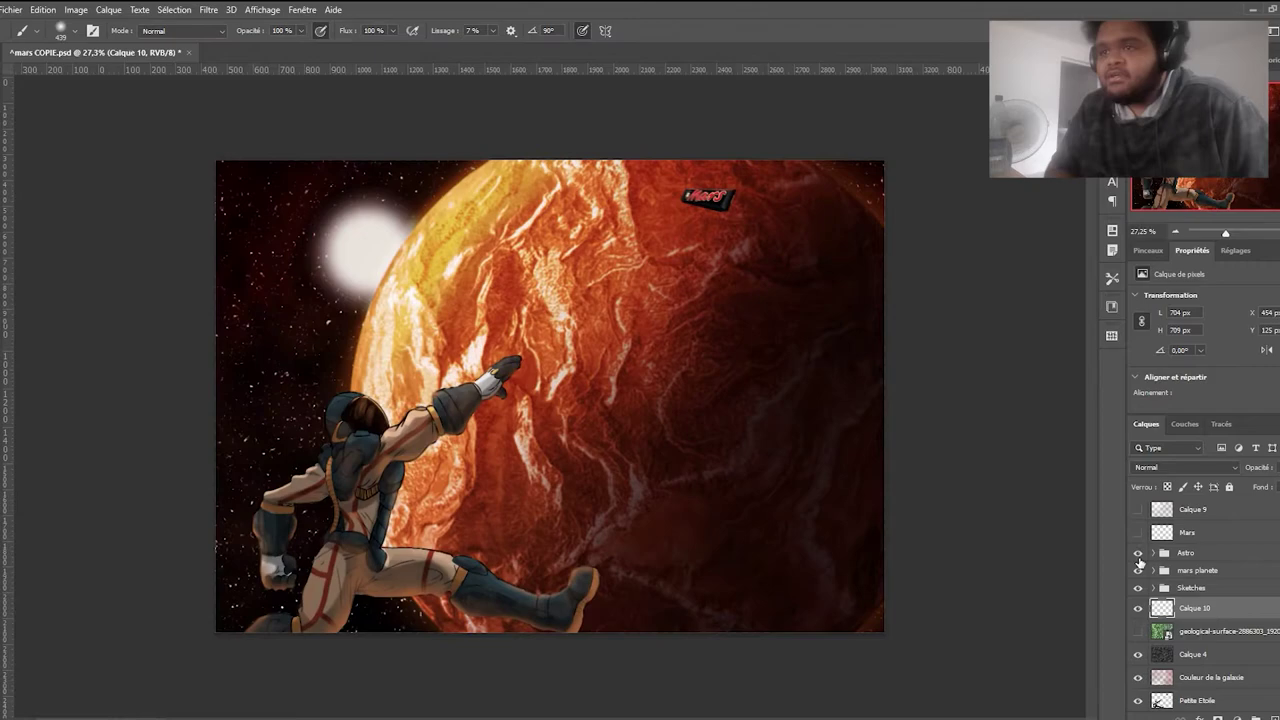
left_click(1138, 552)
left_click(1138, 570)
left_click(1138, 587)
left_click(1138, 608)
scroll(1142, 612, "down", 3)
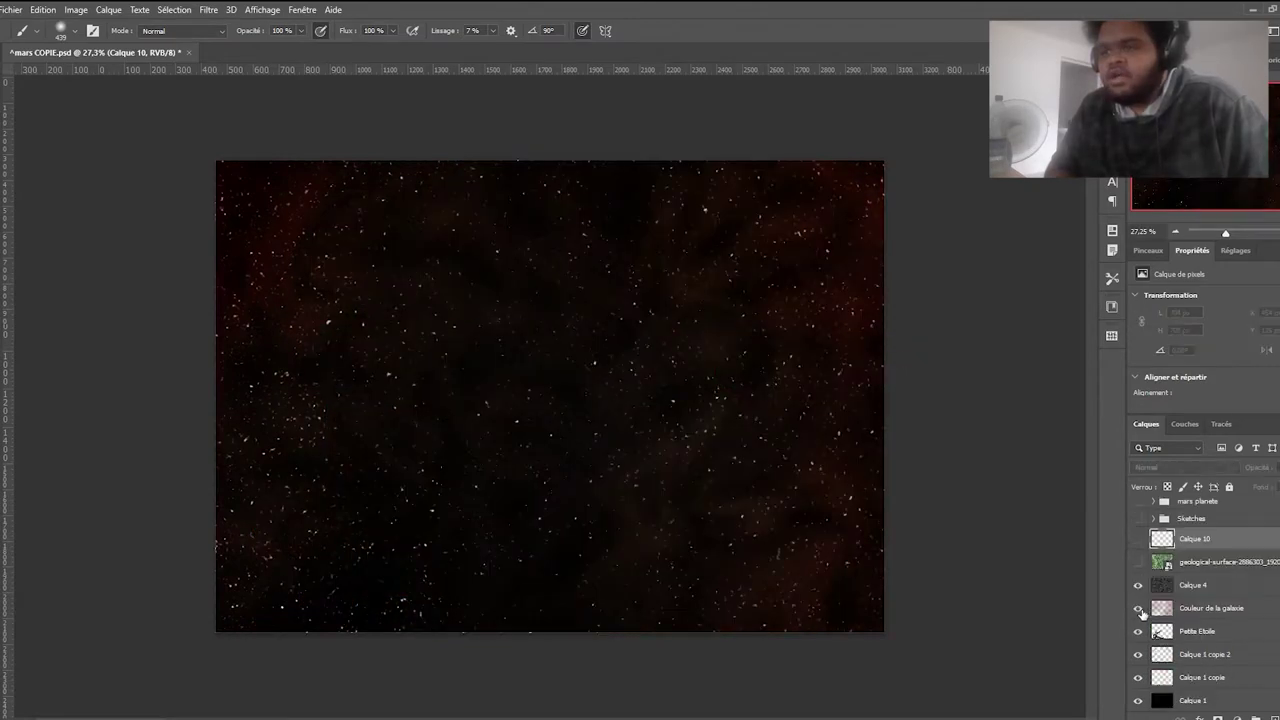
- Hide the galaxy background layers from Calque 4 down to Calque 1 copie
scroll(1142, 614, "down", 1)
left_click(1138, 561)
left_click(1138, 584)
left_click(1140, 614)
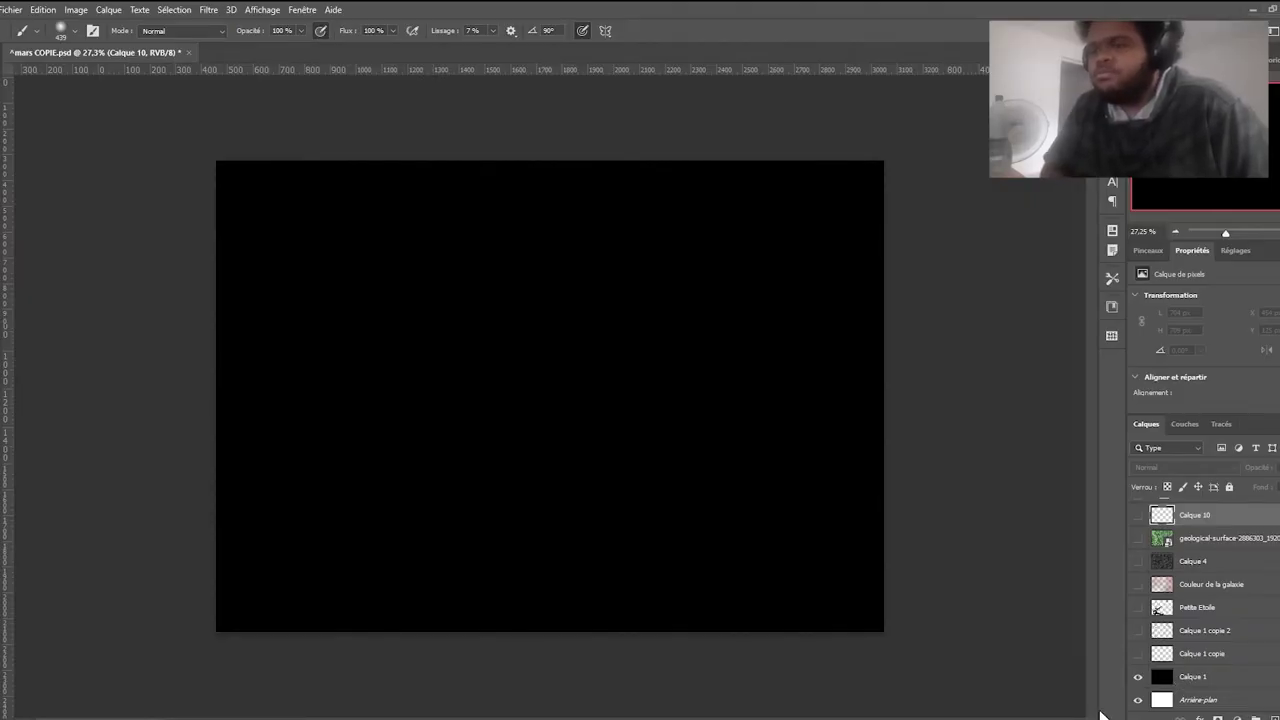
- Hide the black Calque 1 layer, leaving only the white Arrière-plan layer on
left_click(1138, 677)
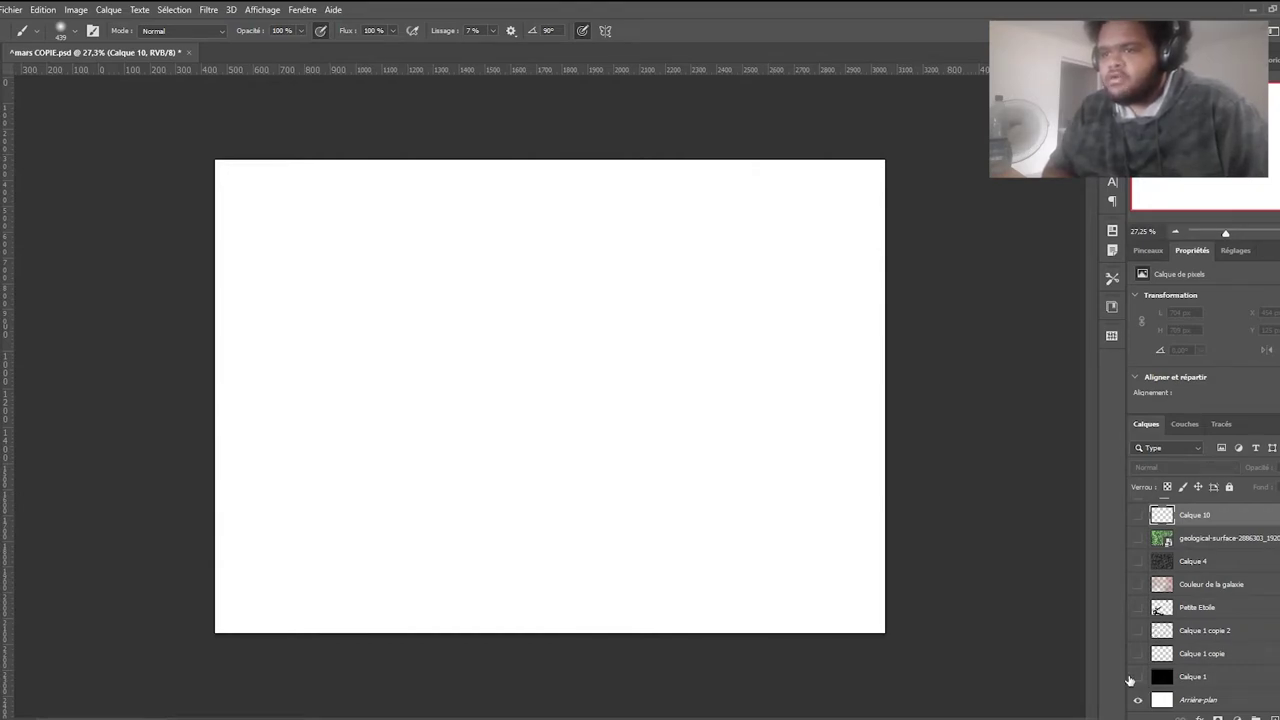
left_click(1137, 677)
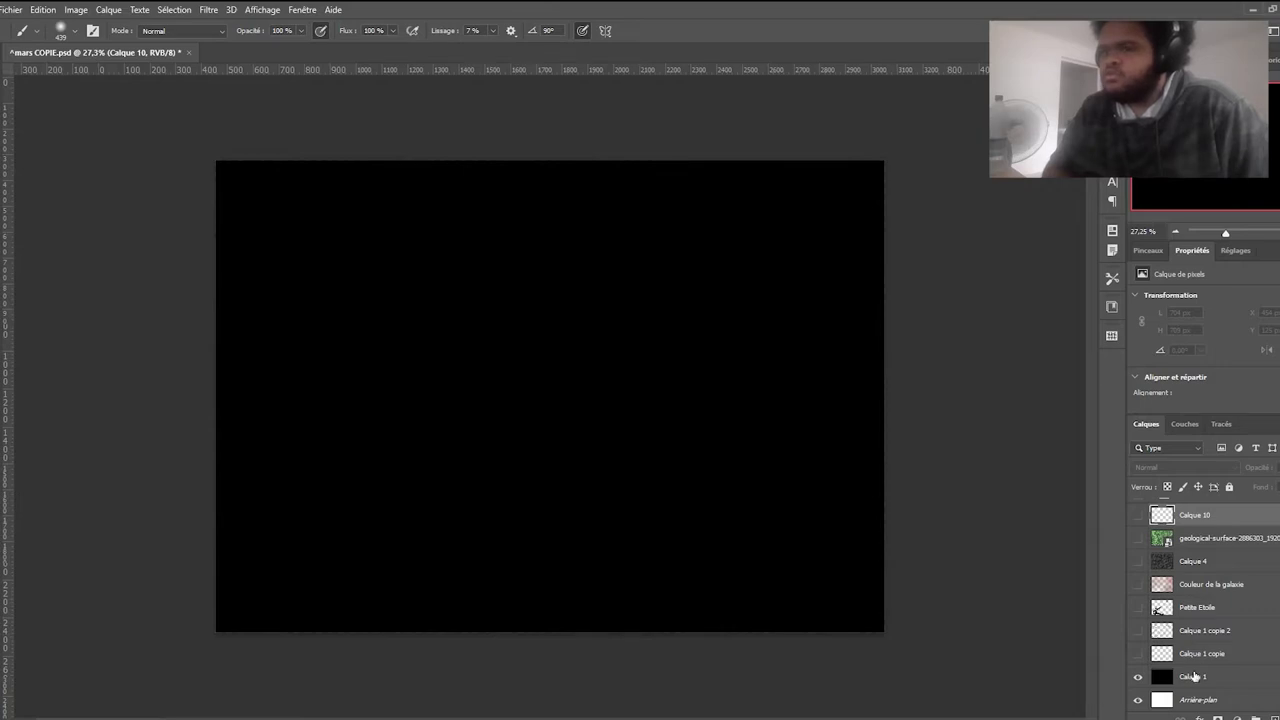
left_click(1137, 677)
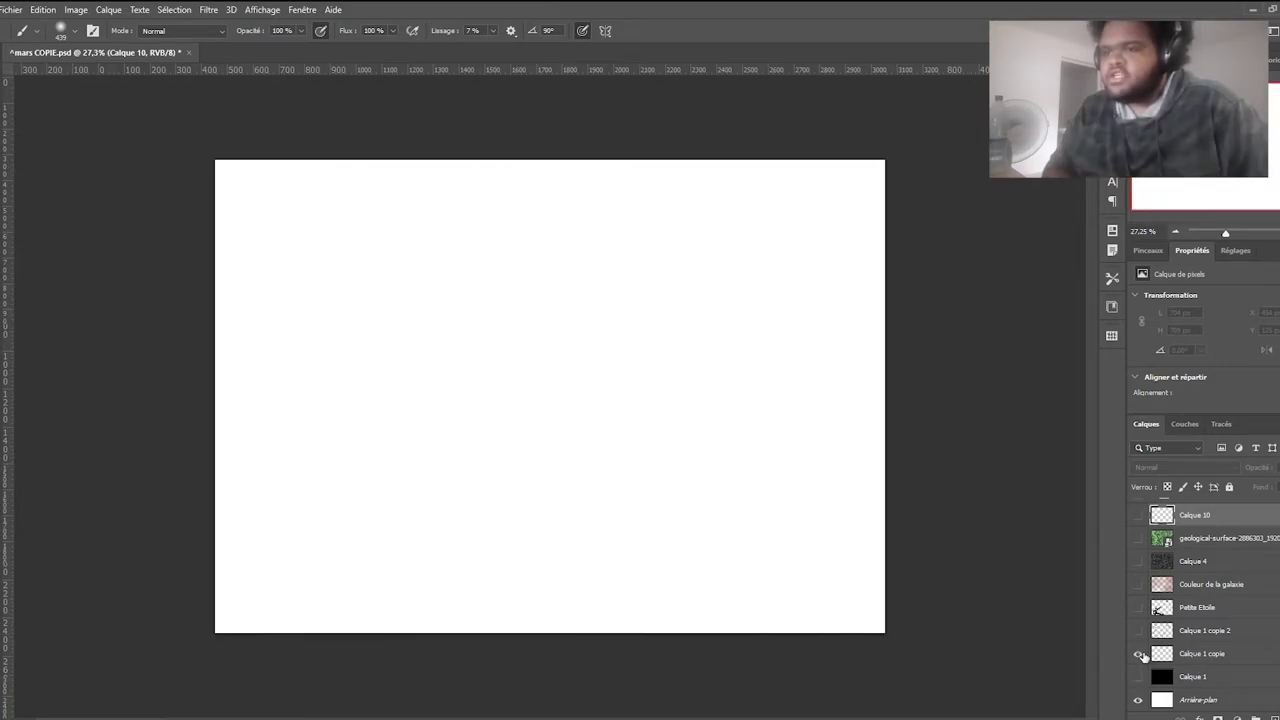
- Select the Sketches group and expand it to list its sketch layers
scroll(1155, 640, "up", 2)
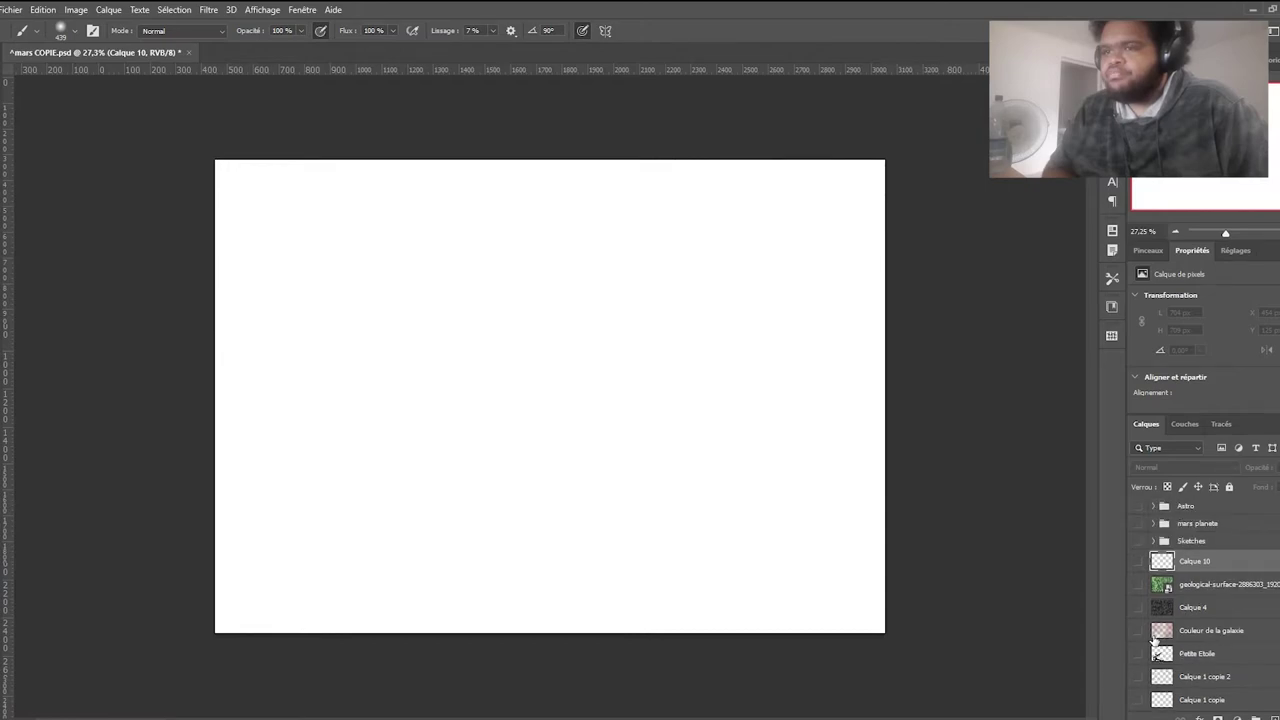
scroll(1158, 645, "up", 2)
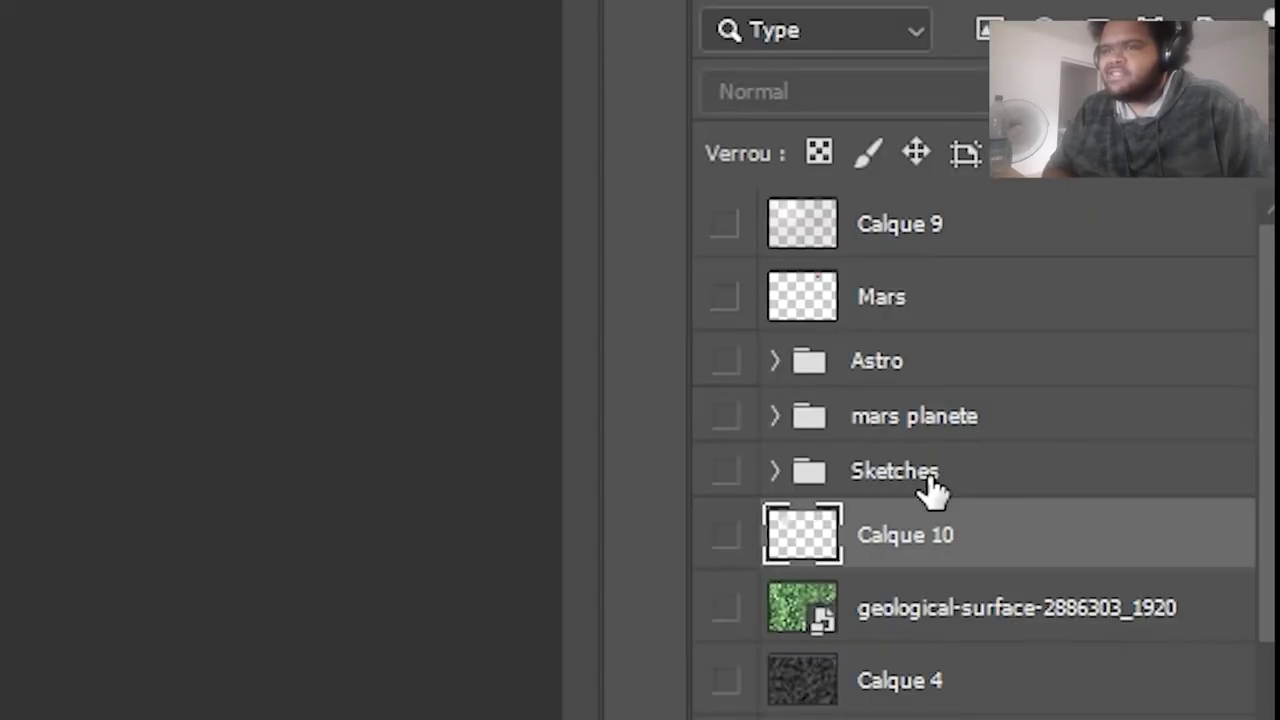
left_click(1201, 590)
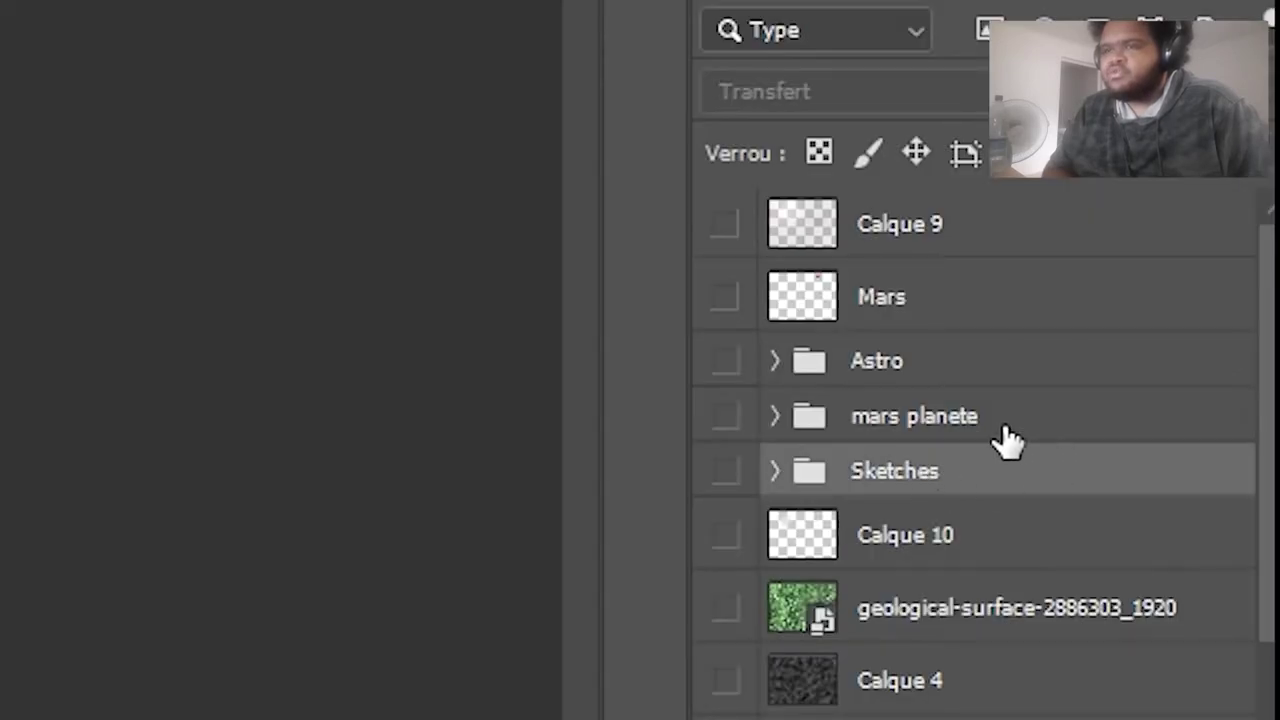
left_click(771, 473)
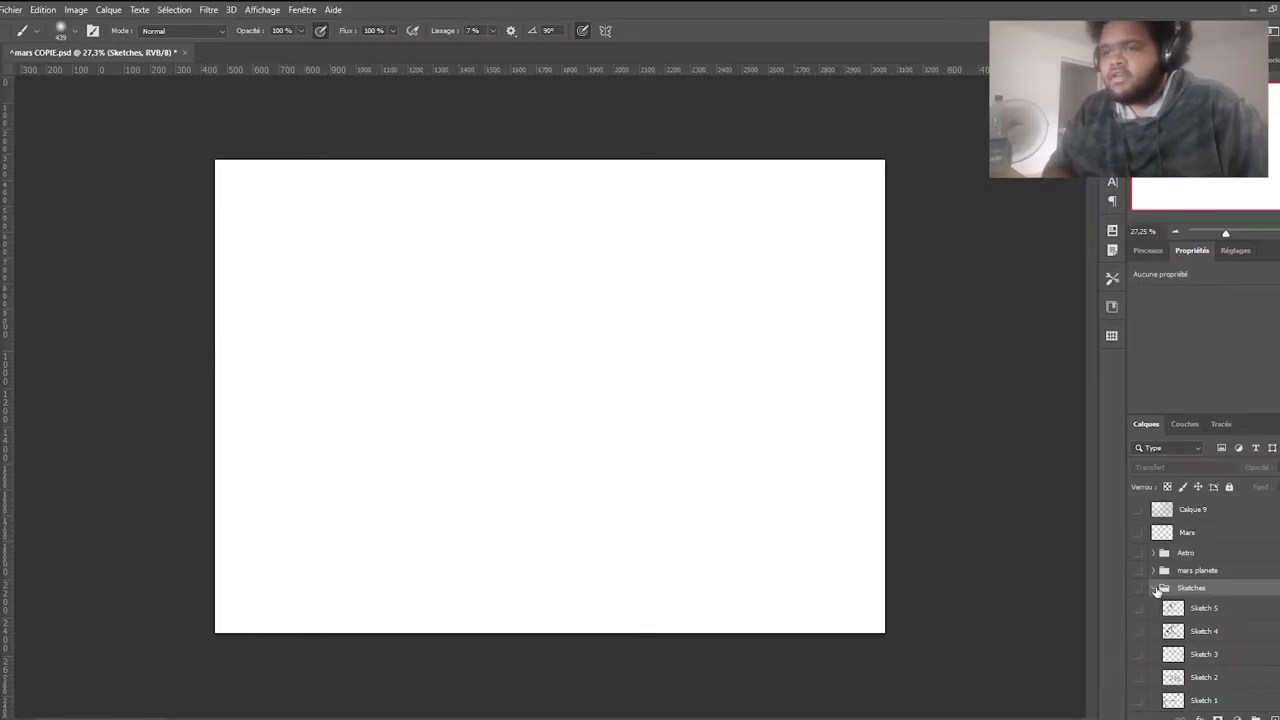
scroll(1212, 639, "down", 1)
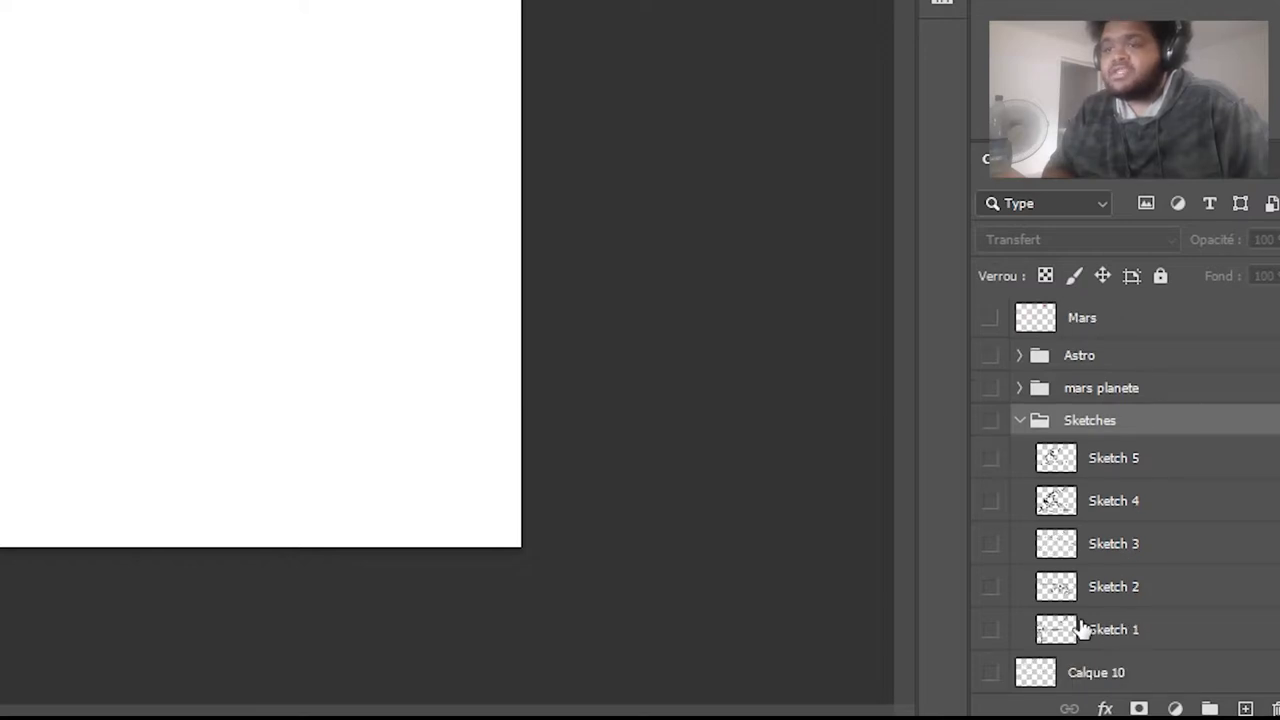
- Display Sketch 1 and Sketch 2 one at a time to compare the first composition ideas, hiding each after viewing
left_click(992, 630)
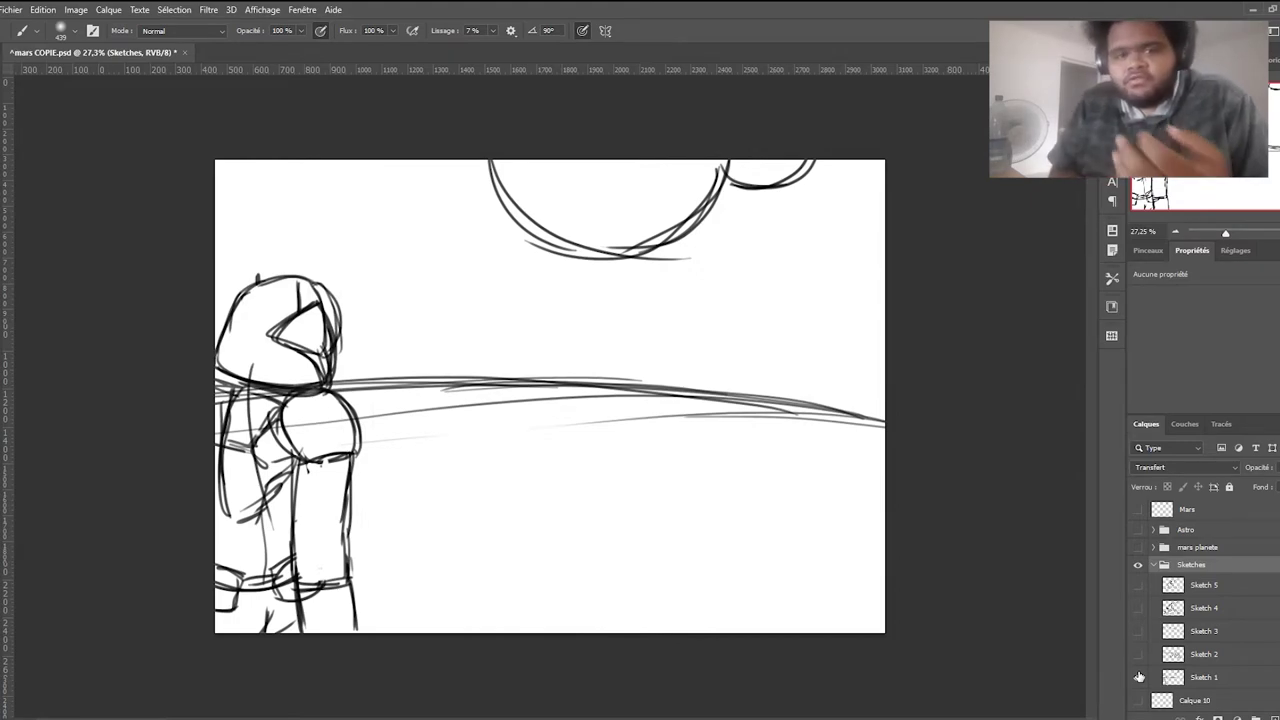
left_click(1139, 677)
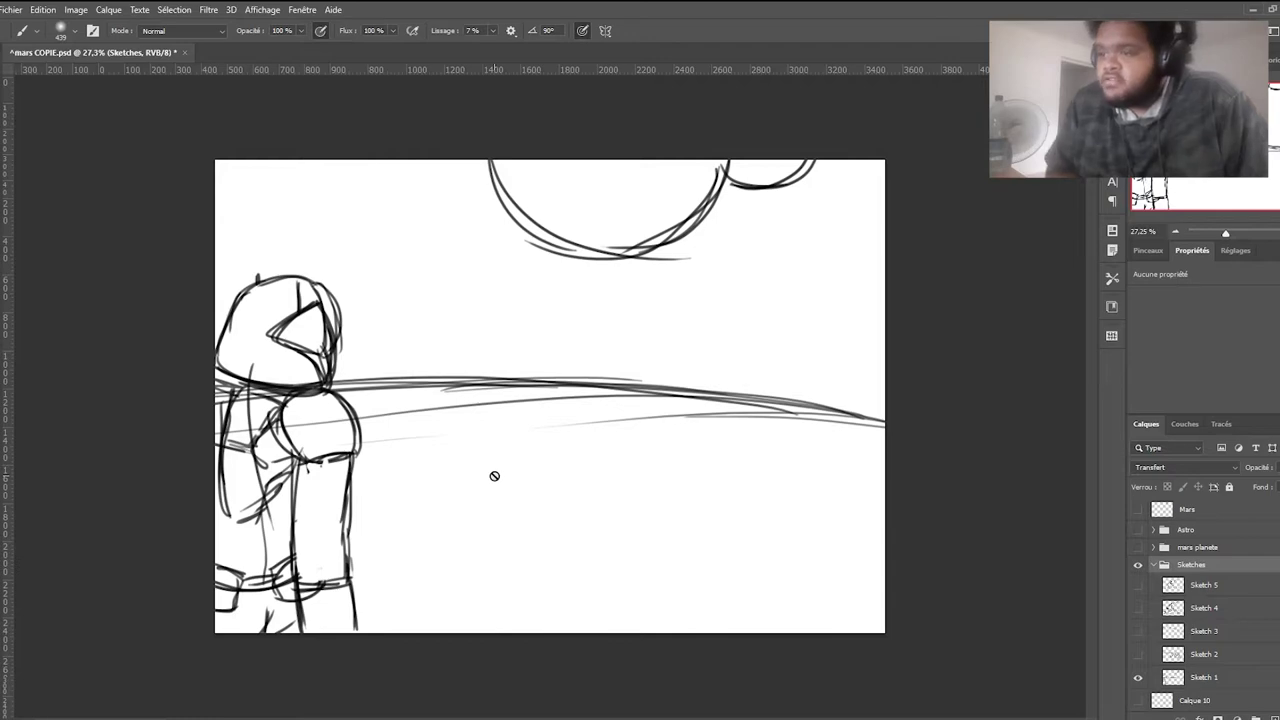
left_click(1139, 677)
left_click(1138, 653)
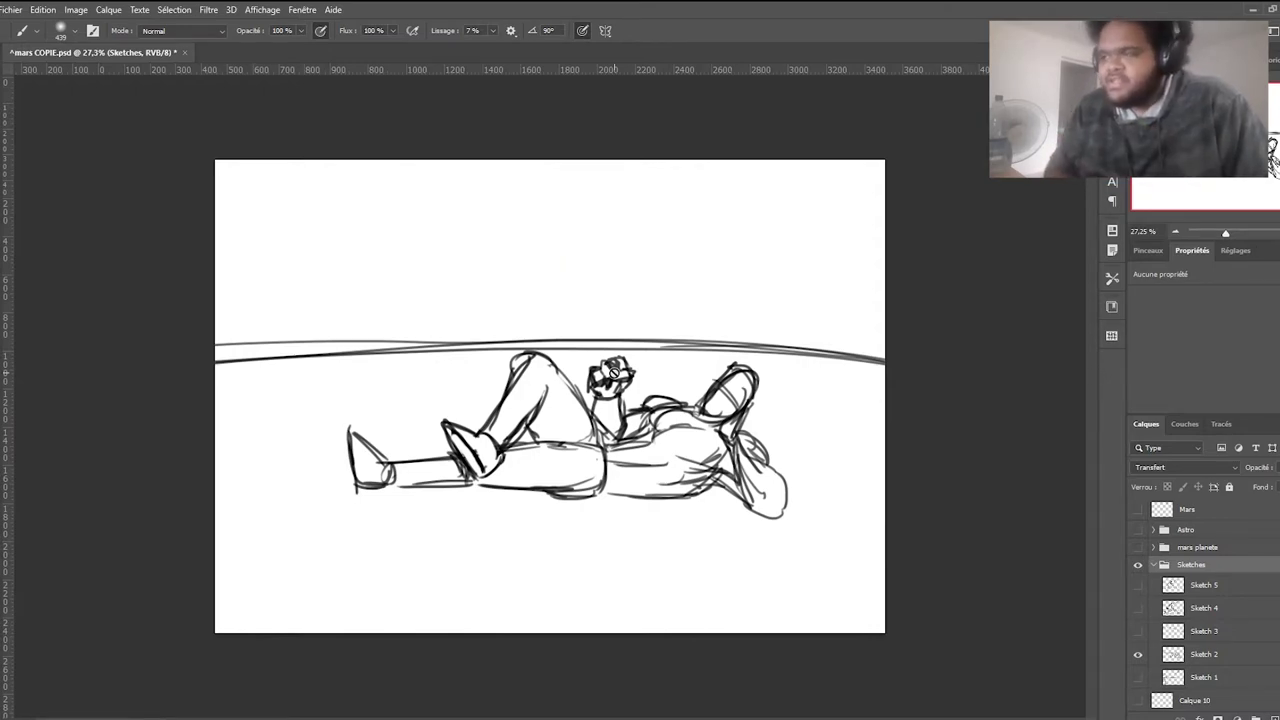
left_click(1137, 654)
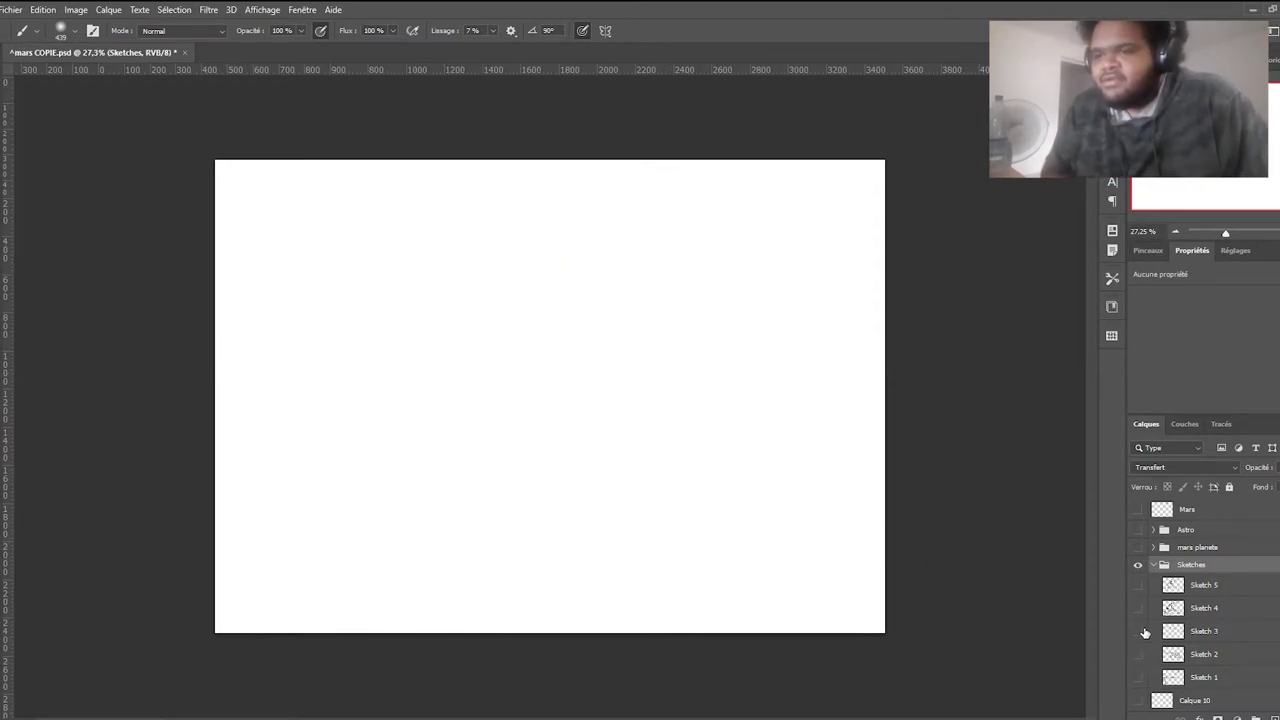
- Display Sketch 3 and Sketch 4 one at a time to review the running pose, hiding each after viewing
left_click(1138, 631)
left_click(1138, 631)
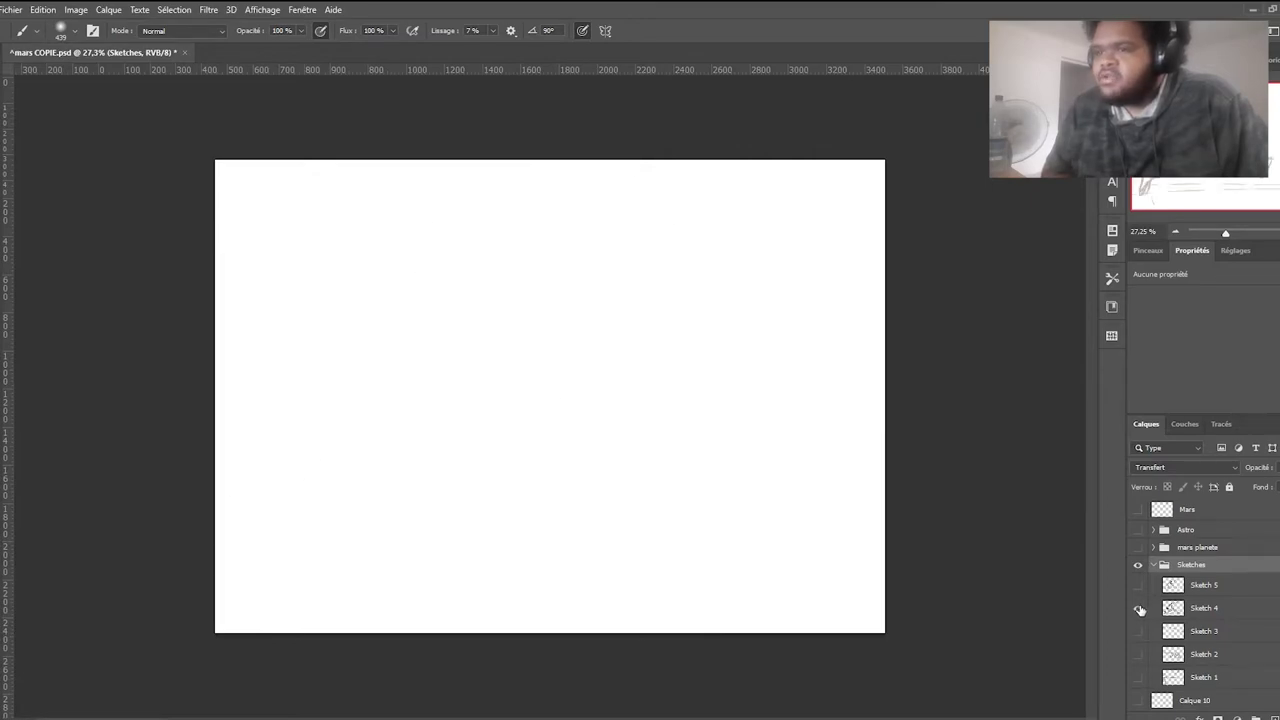
left_click(1138, 608)
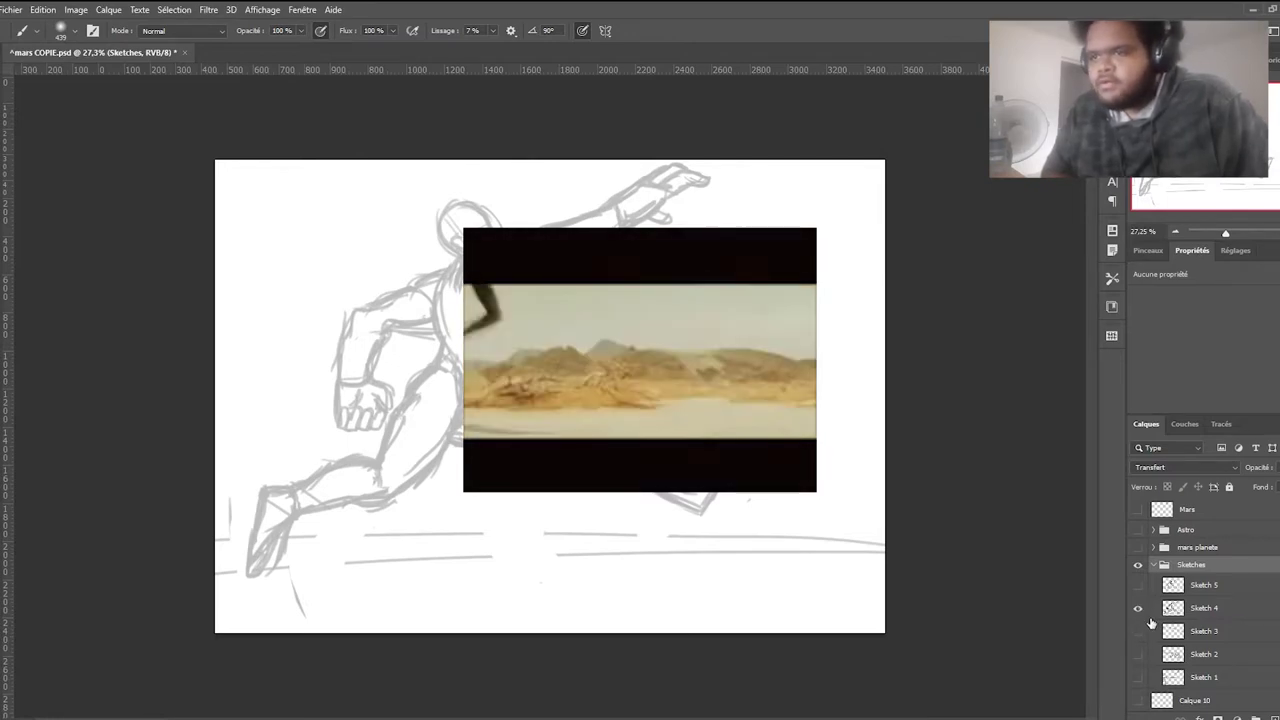
left_click(1139, 608)
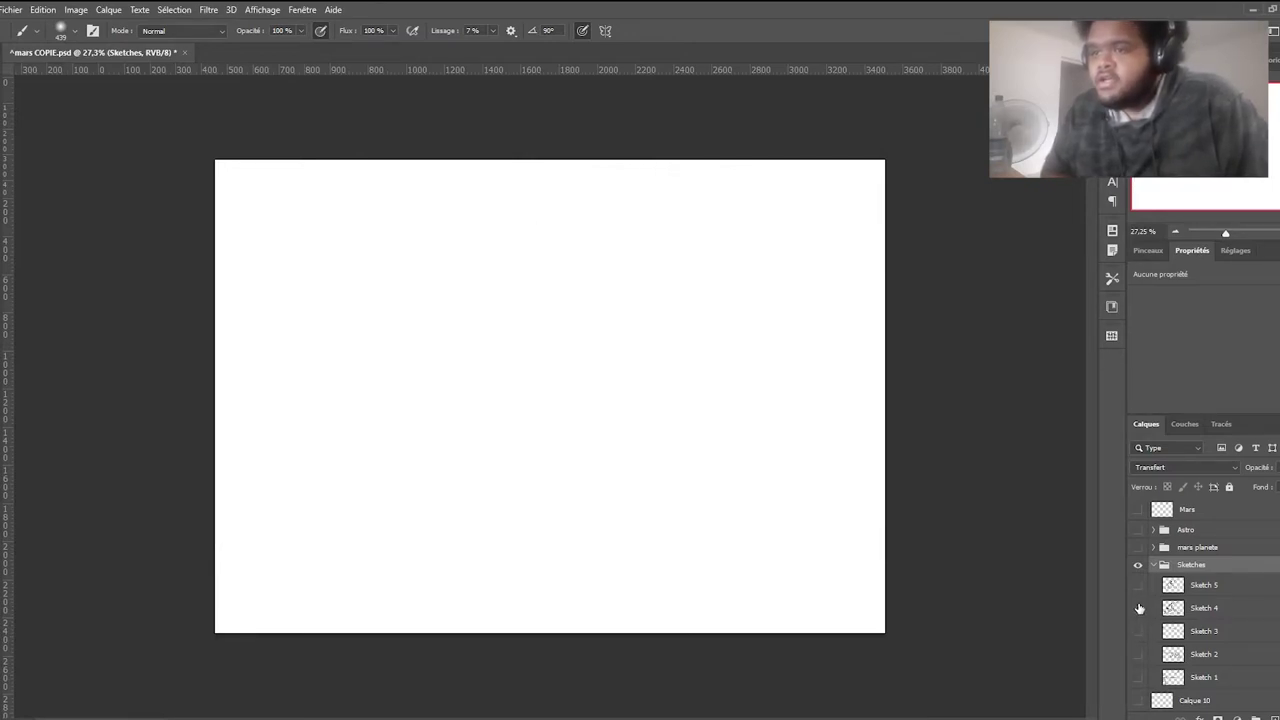
- Show the Sketch 5 layer and inspect the details of the running astronaut's suit
left_click(1139, 584)
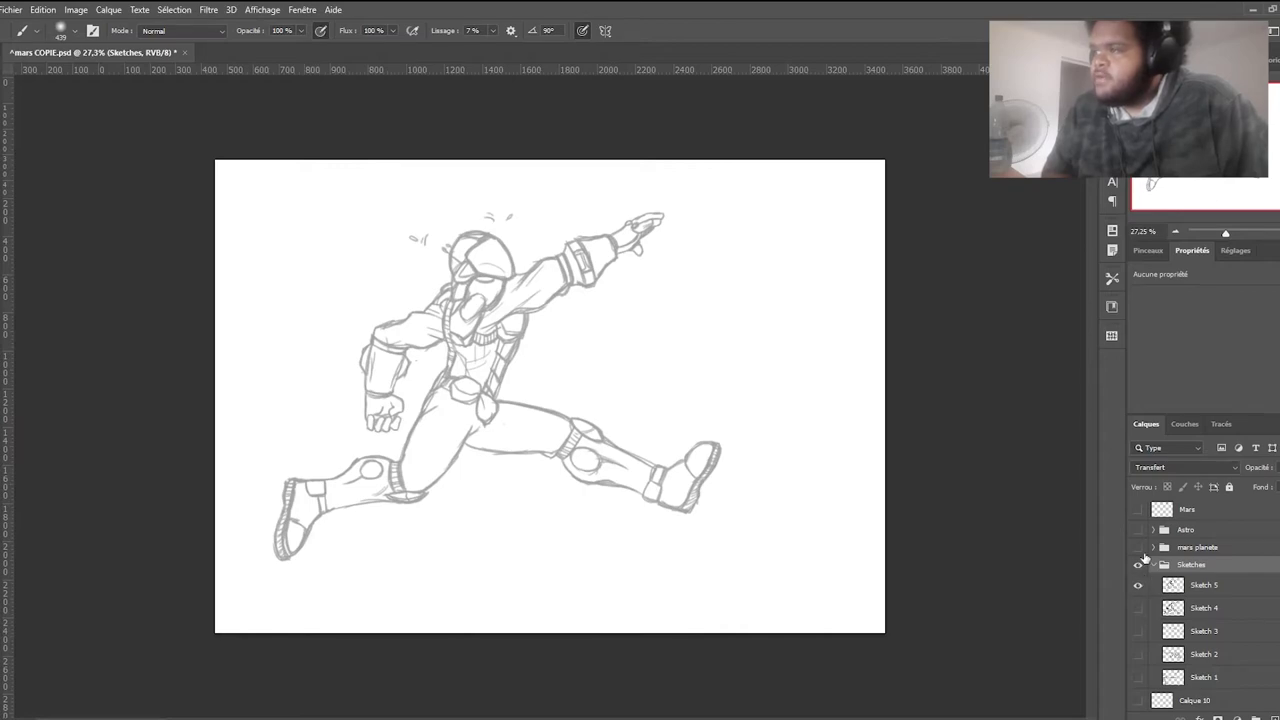
left_click_drag(1228, 236, 1235, 237)
left_click_drag(1215, 150, 1207, 140)
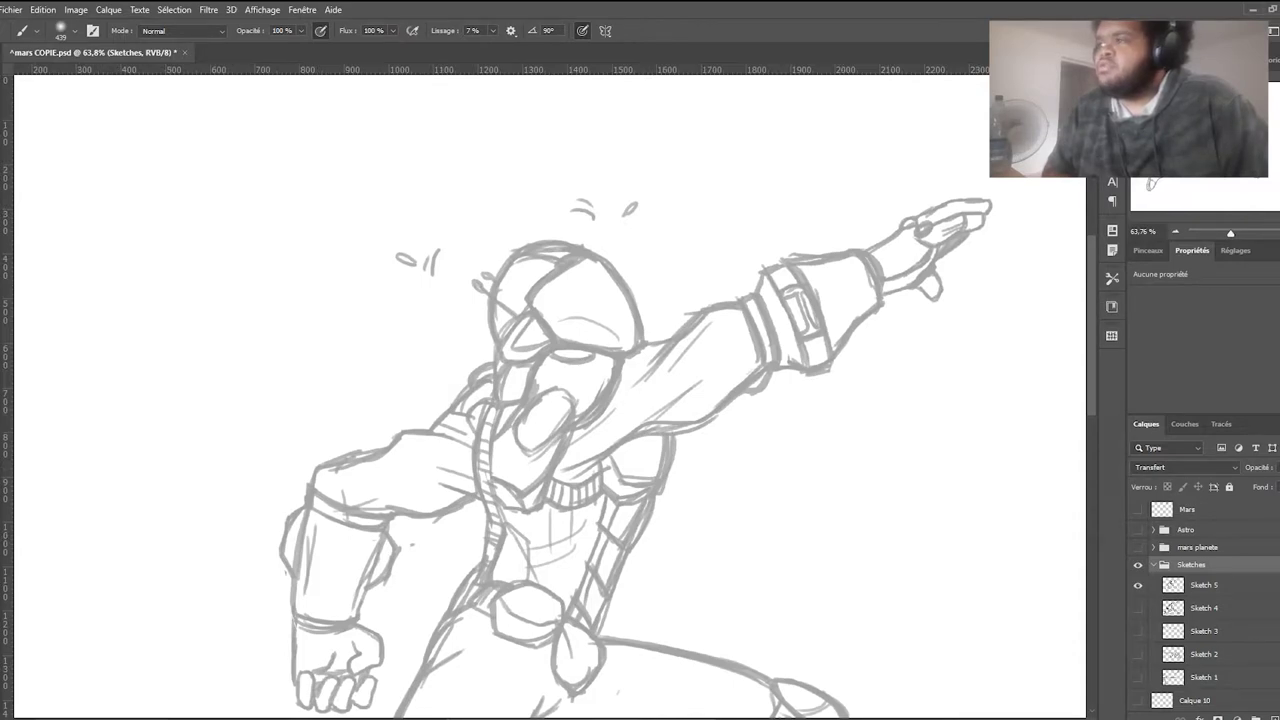
scroll(550, 400, "down", 3)
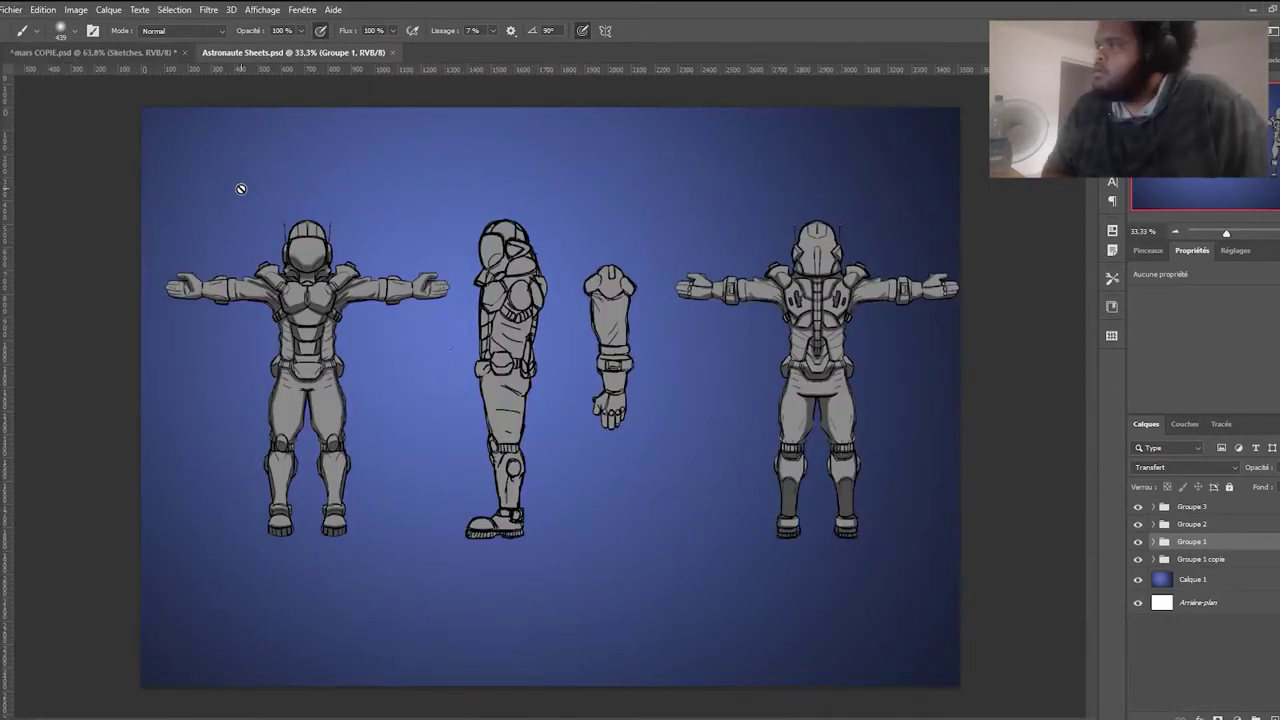
- Examine the front and side views of the astronaut suit in Astronaute Sheets.psd, from helmet to boots
left_click(1230, 237)
left_click_drag(1230, 237, 1231, 234)
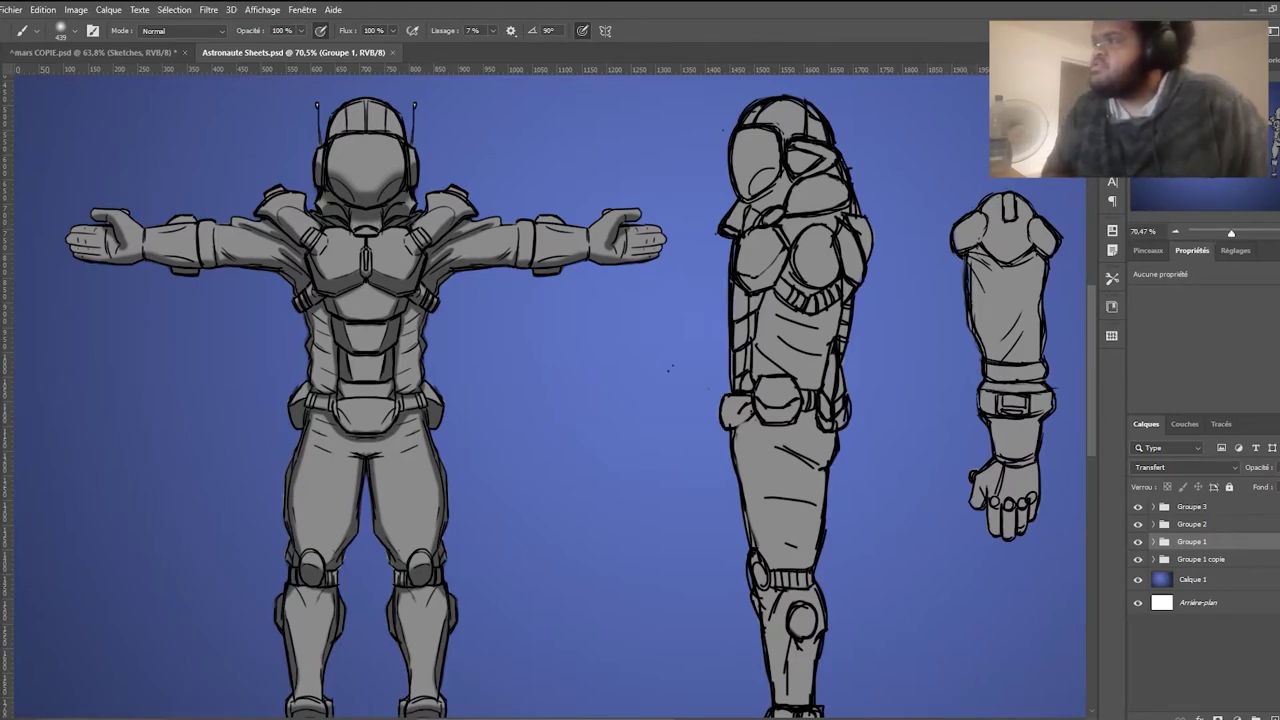
scroll(540, 400, "up", 1)
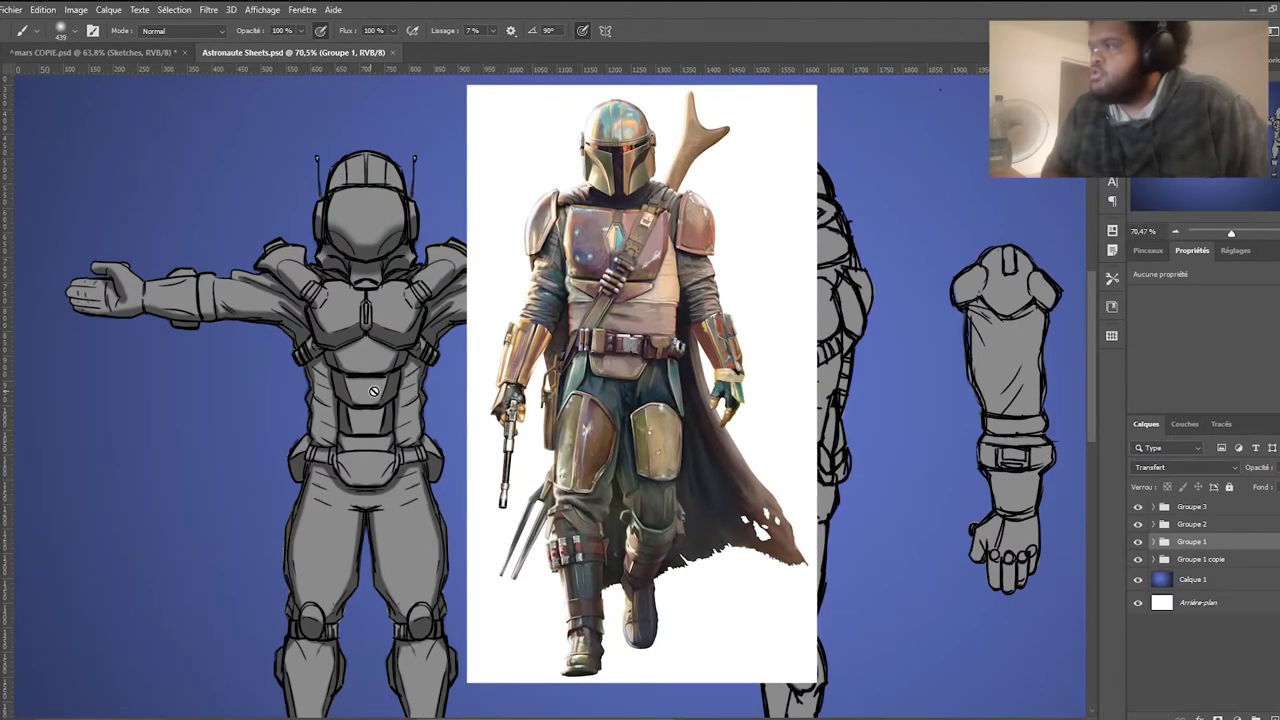
scroll(451, 494, "down", 2)
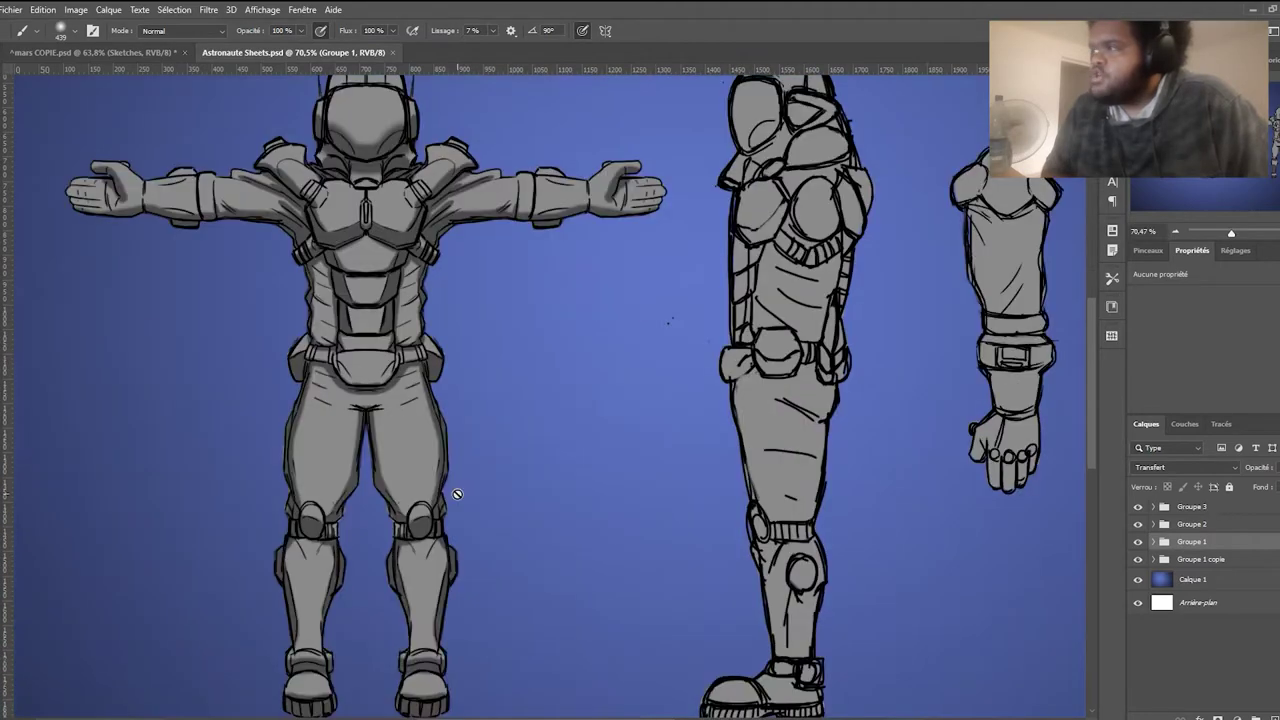
scroll(468, 478, "down", 2)
scroll(465, 560, "up", 2)
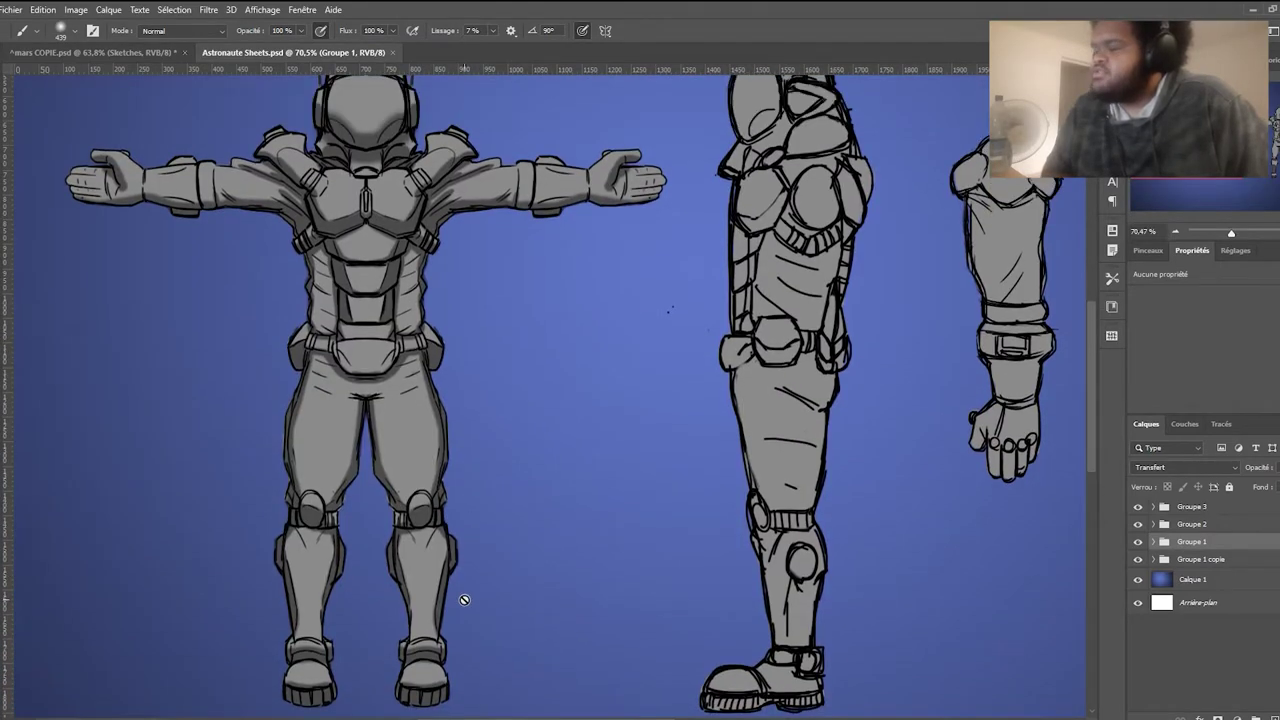
scroll(464, 600, "up", 2)
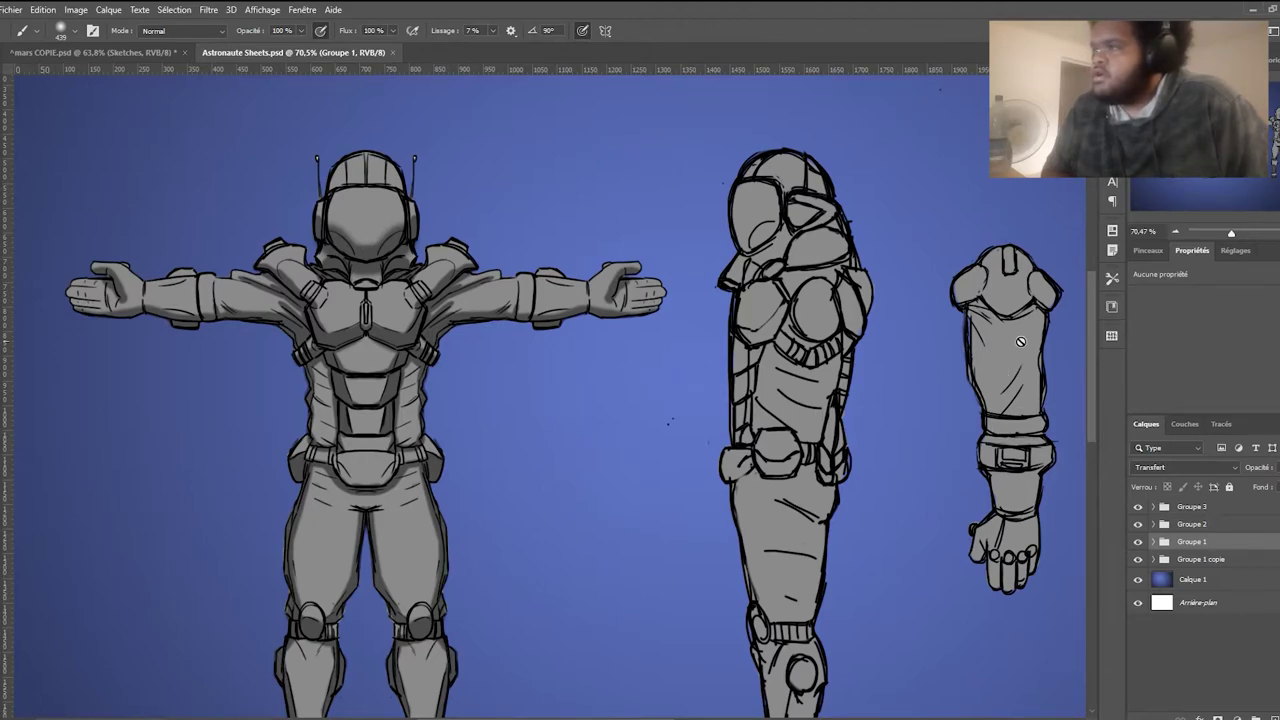
- Examine the astronaut's back view and separate arm drawing up close, including the helmet, back armour, belt and boots
left_click(1211, 233)
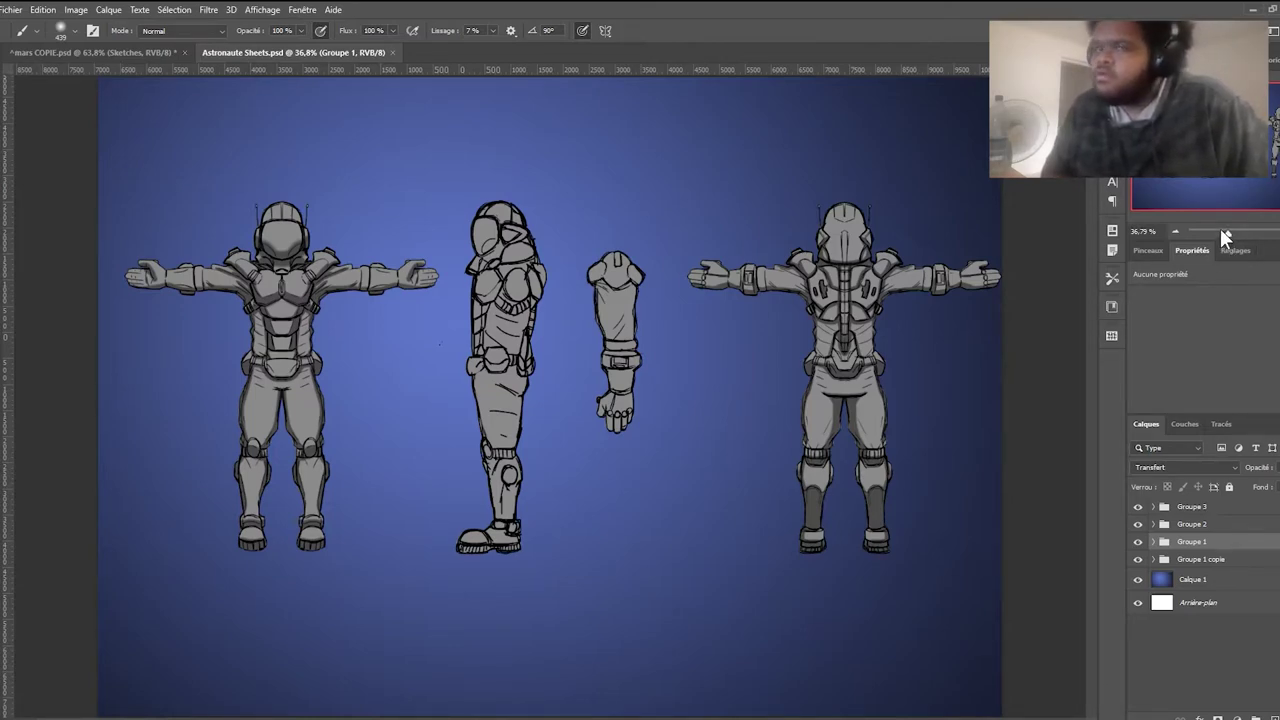
left_click_drag(1225, 236, 1230, 232)
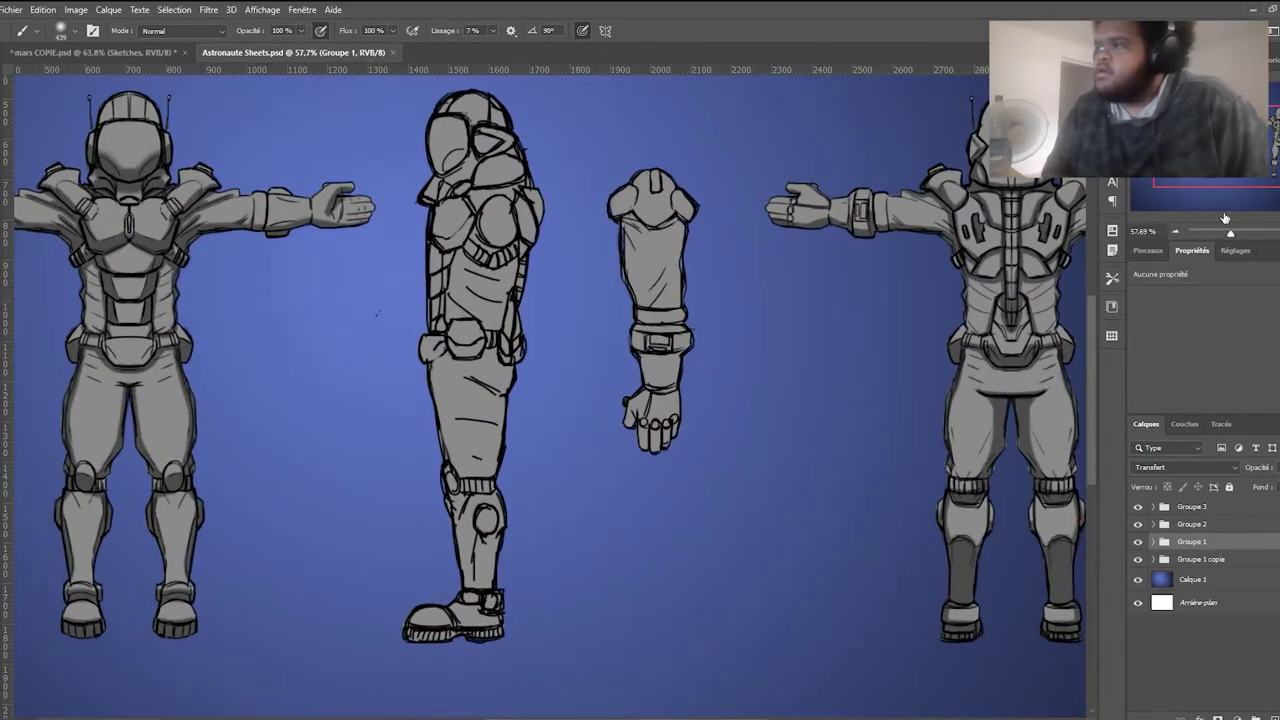
left_click_drag(1211, 181, 1215, 145)
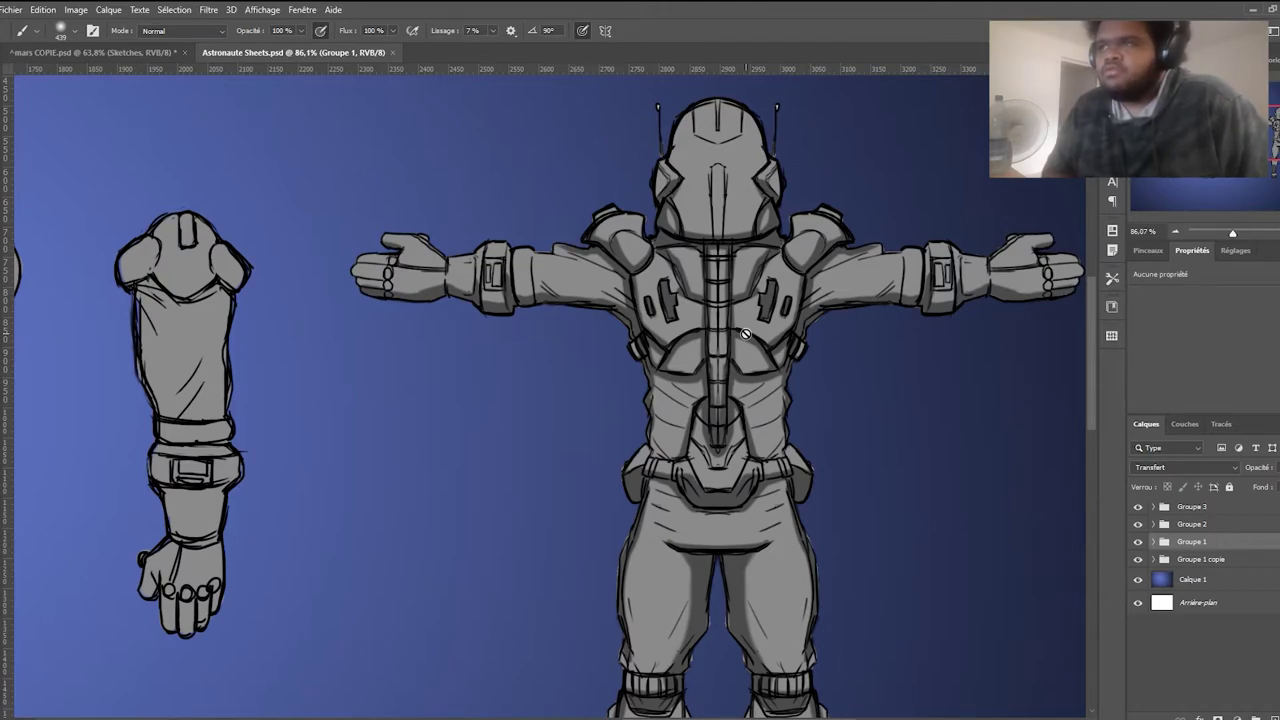
scroll(903, 331, "down", 6)
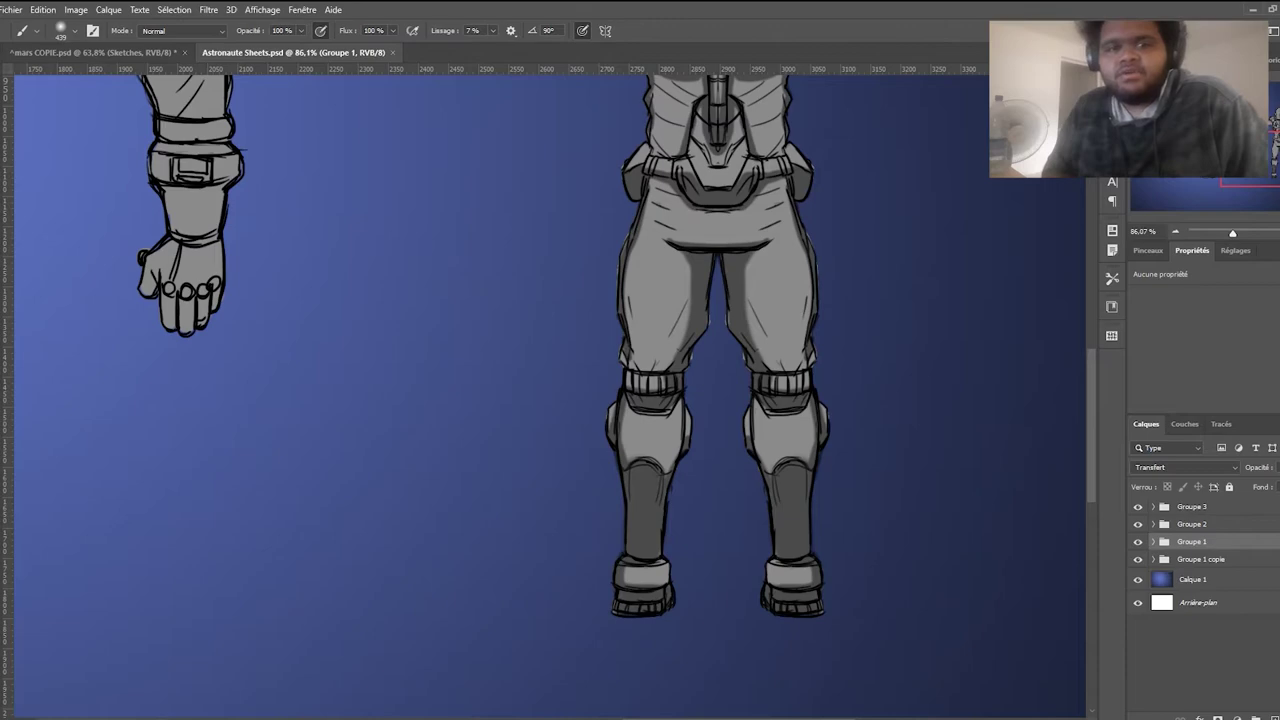
scroll(550, 400, "up", 7)
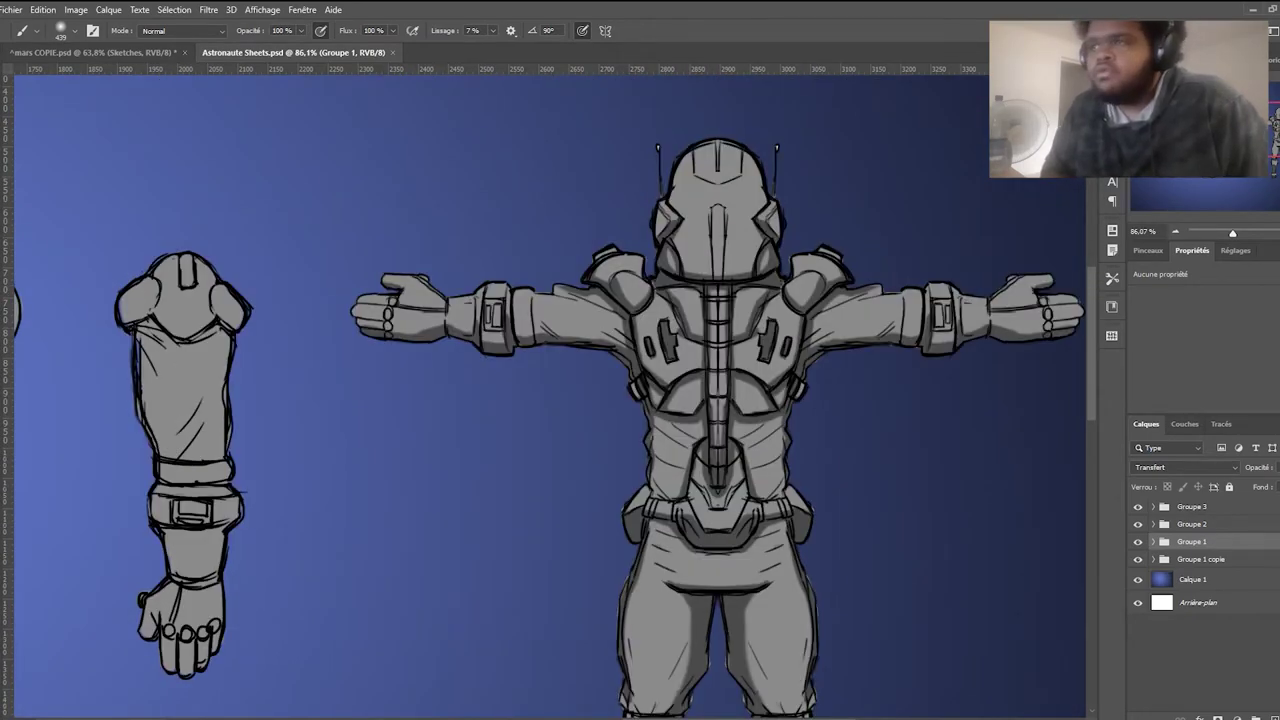
scroll(550, 400, "left", 10)
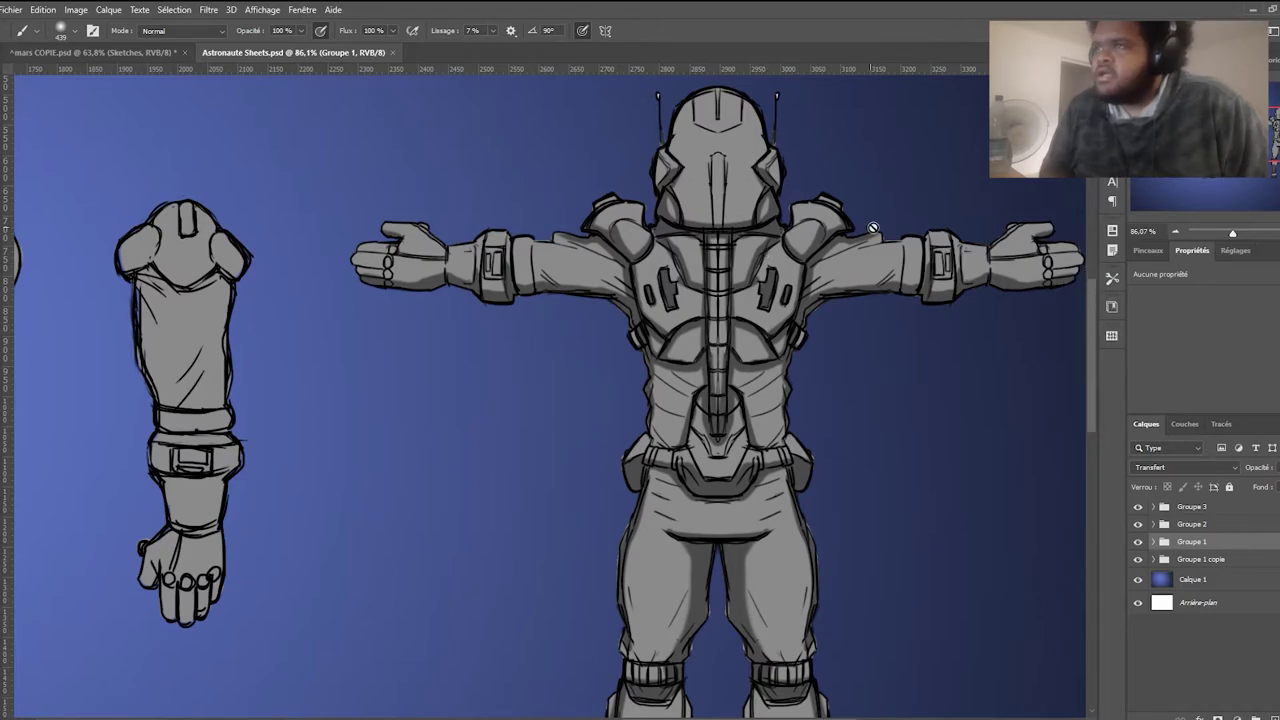
scroll(874, 227, "down", 1)
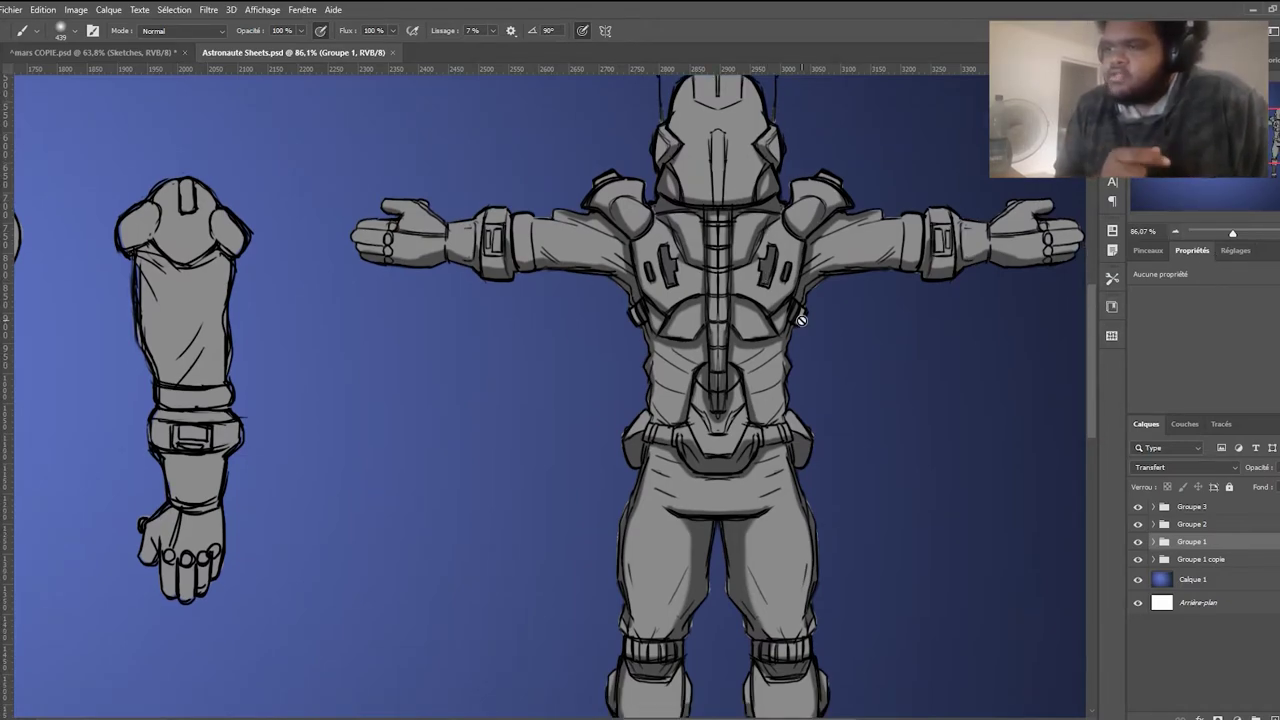
scroll(808, 310, "down", 4)
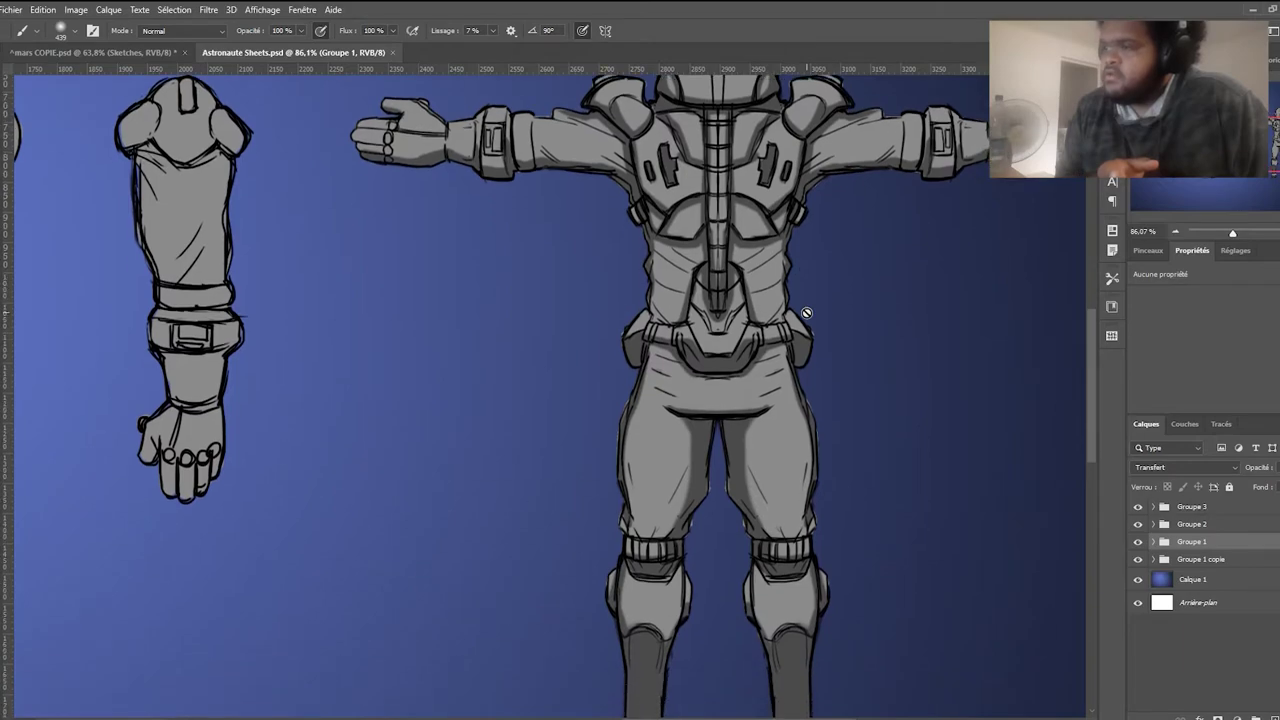
scroll(830, 325, "up", 3)
scroll(844, 332, "up", 2)
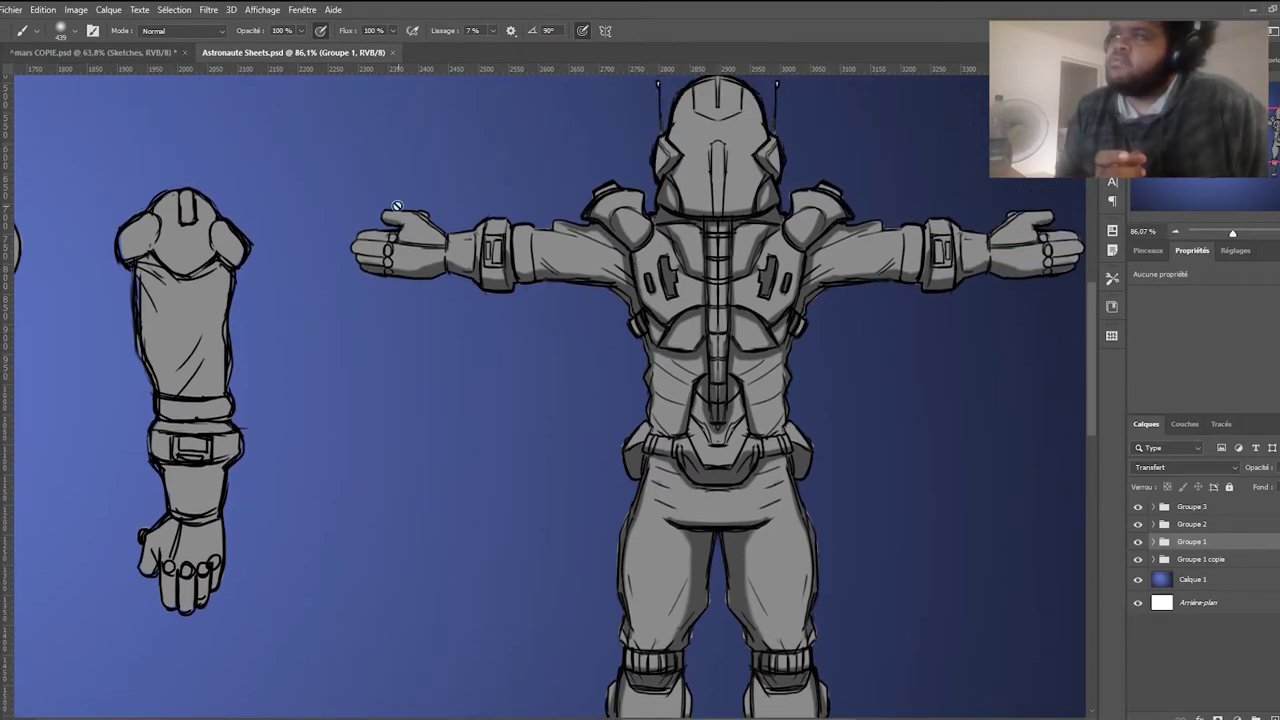
- Return to mars COPIE.psd, view the full Sketch 5 running pose, and hide the Sketches group
left_click(117, 51)
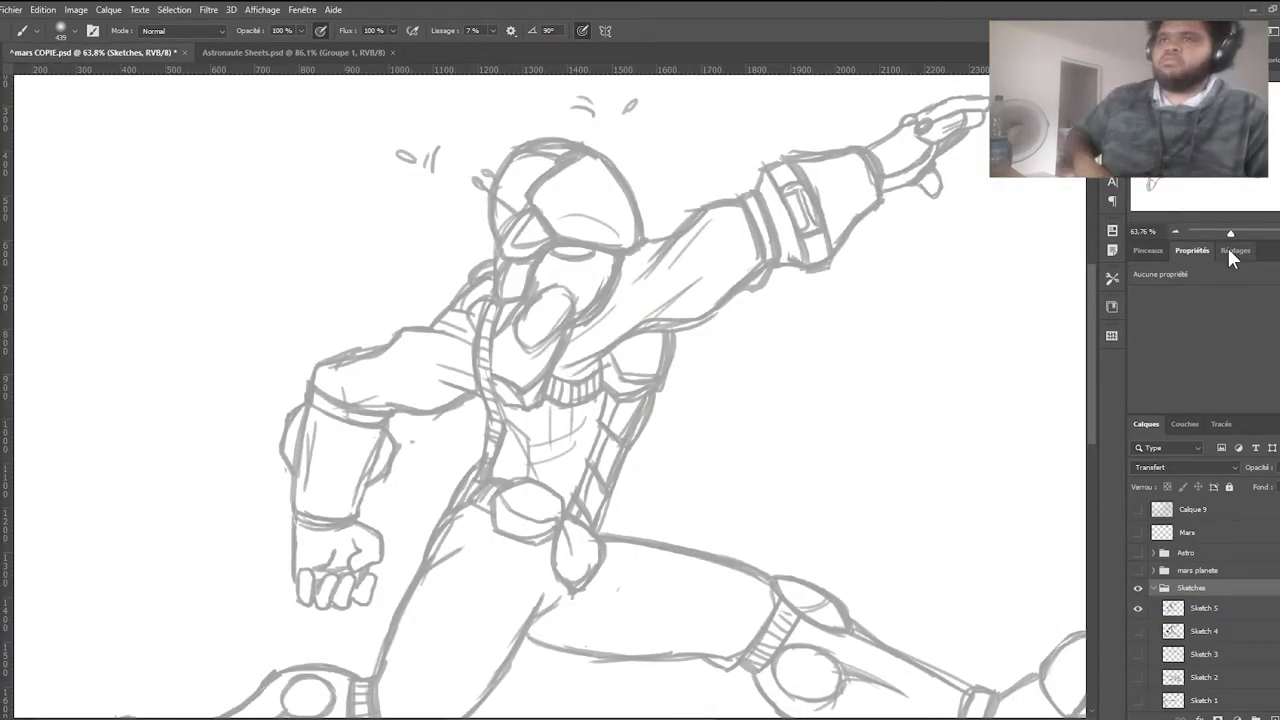
left_click_drag(1218, 228, 1220, 228)
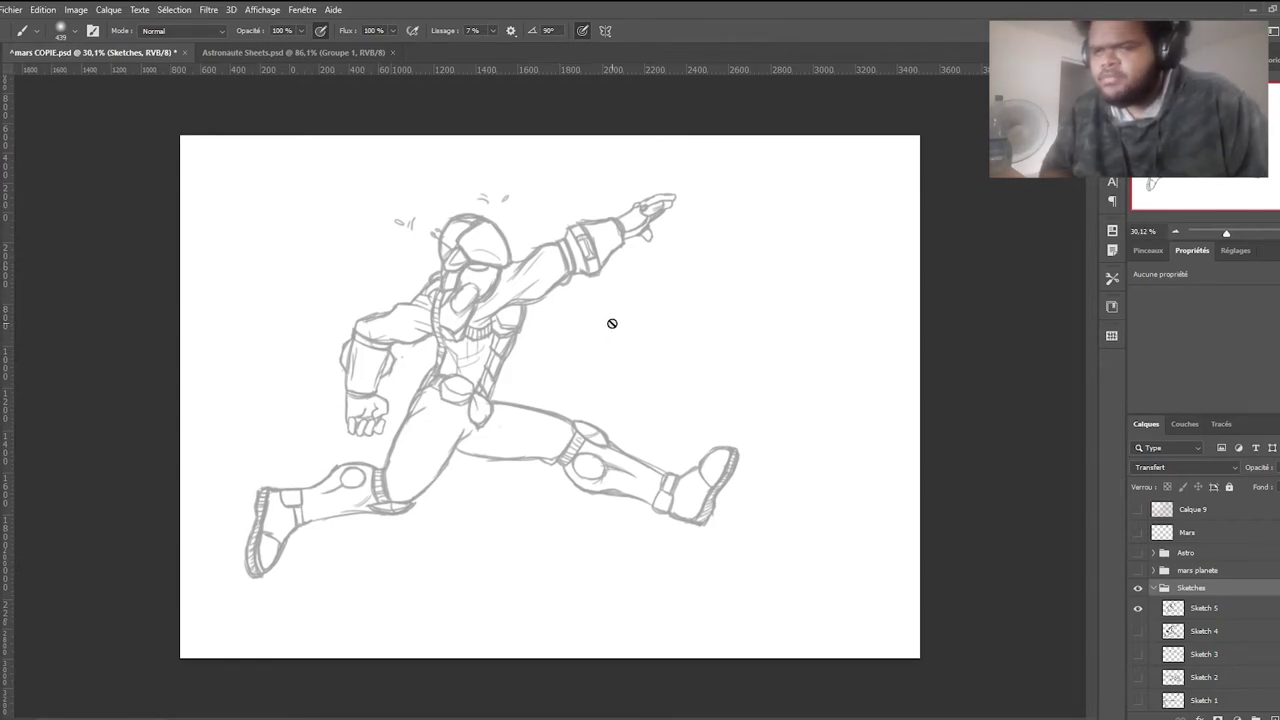
left_click(1137, 588)
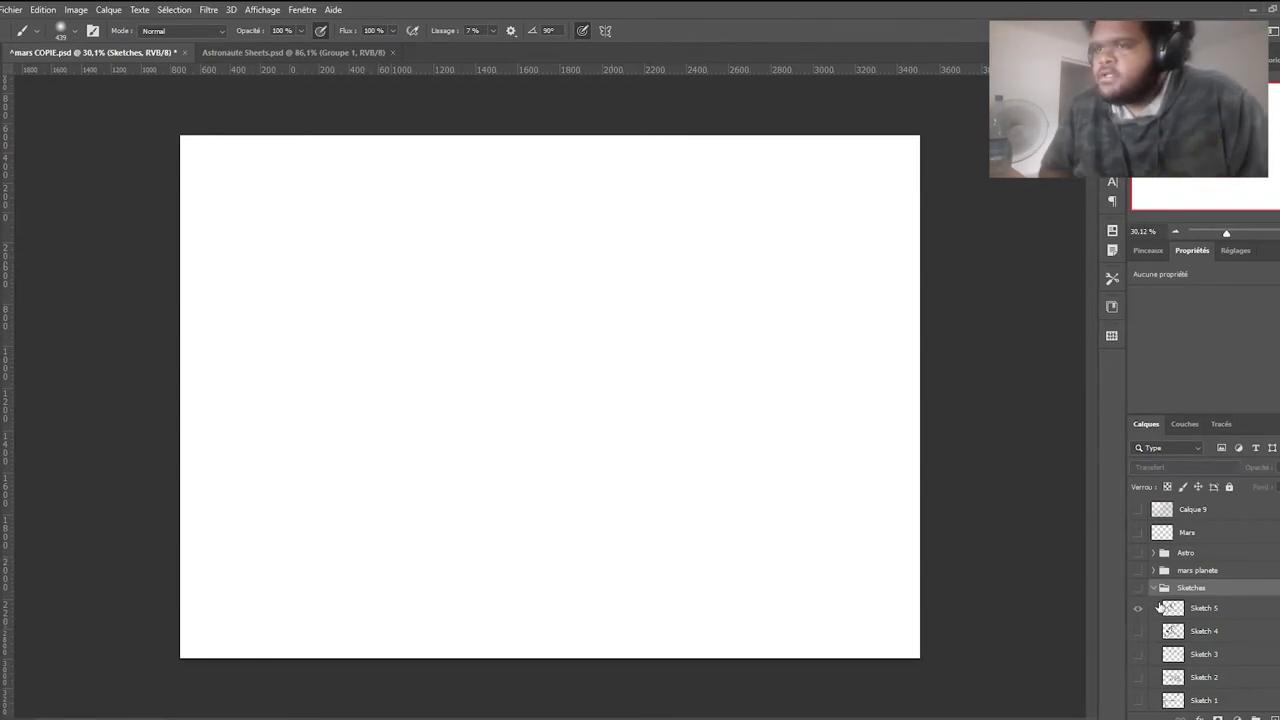
- Expand the Astro group and display only its Lignes and Fond layers
left_click(1158, 551)
left_click(1154, 553)
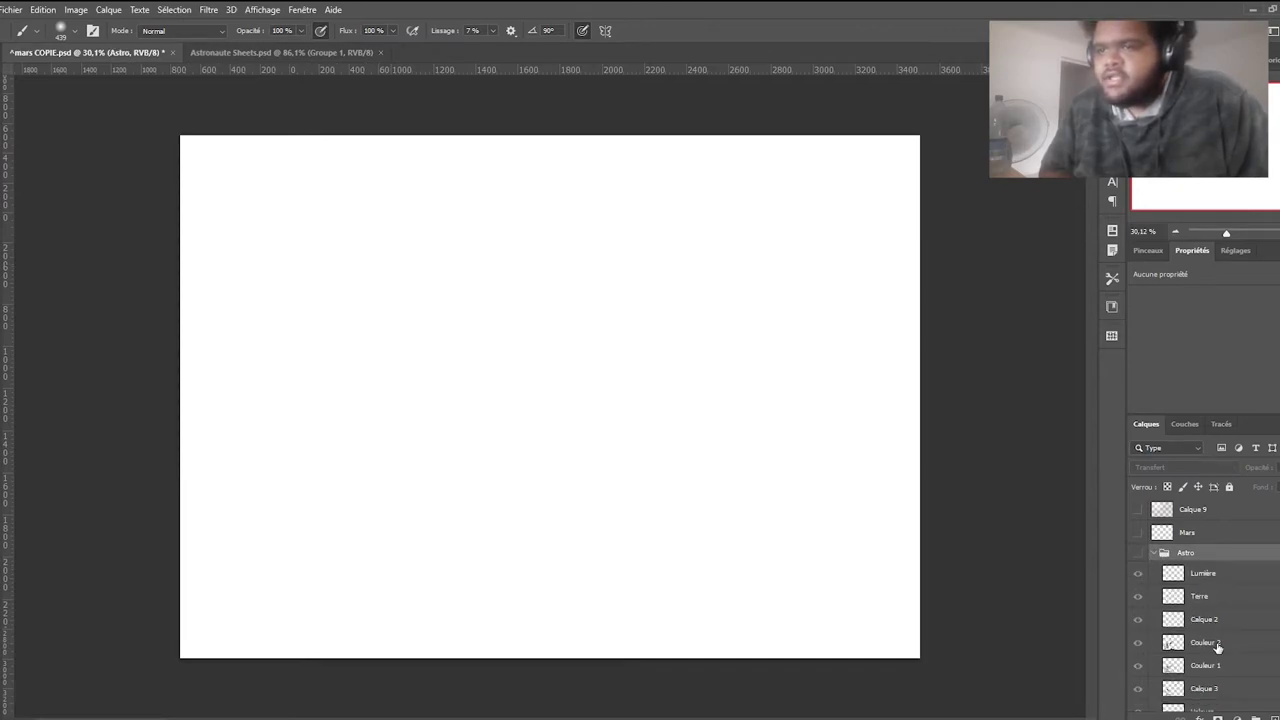
scroll(1217, 648, "down", 2)
left_click(1137, 620)
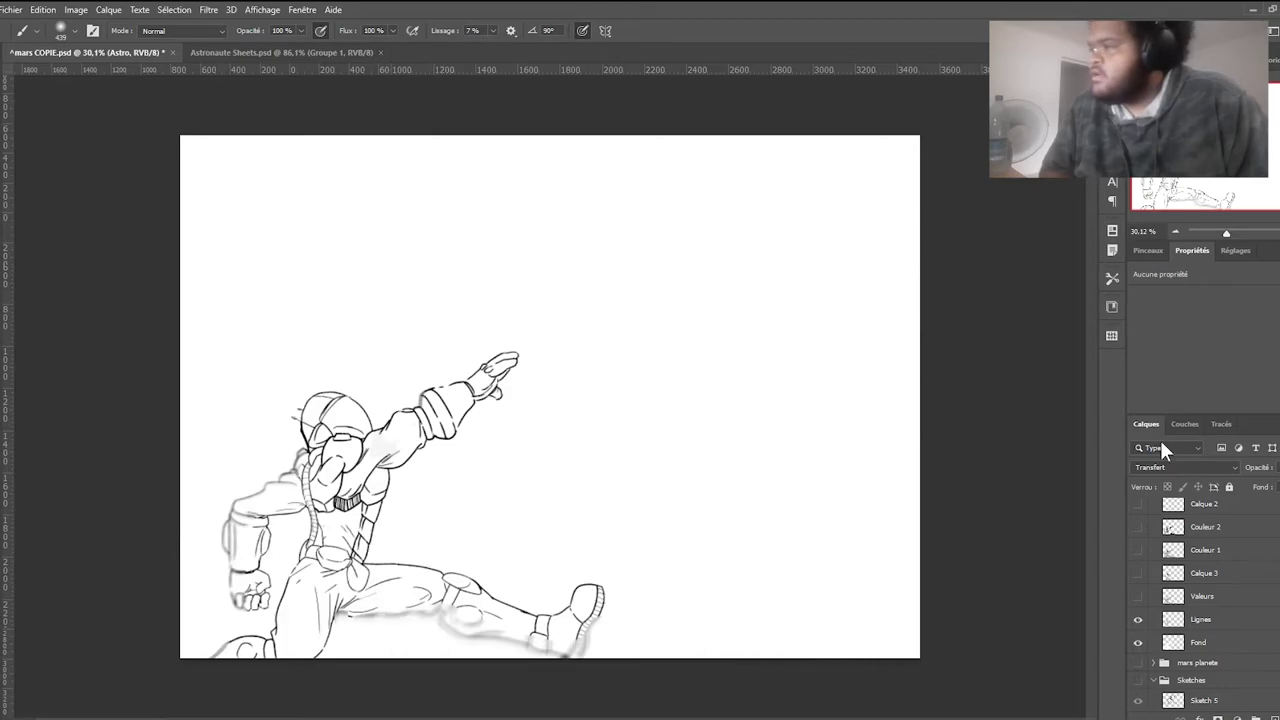
- Examine the running astronaut's line art up close and in full, checking it against Astronaute Sheets.psd
left_click_drag(1222, 231, 1228, 232)
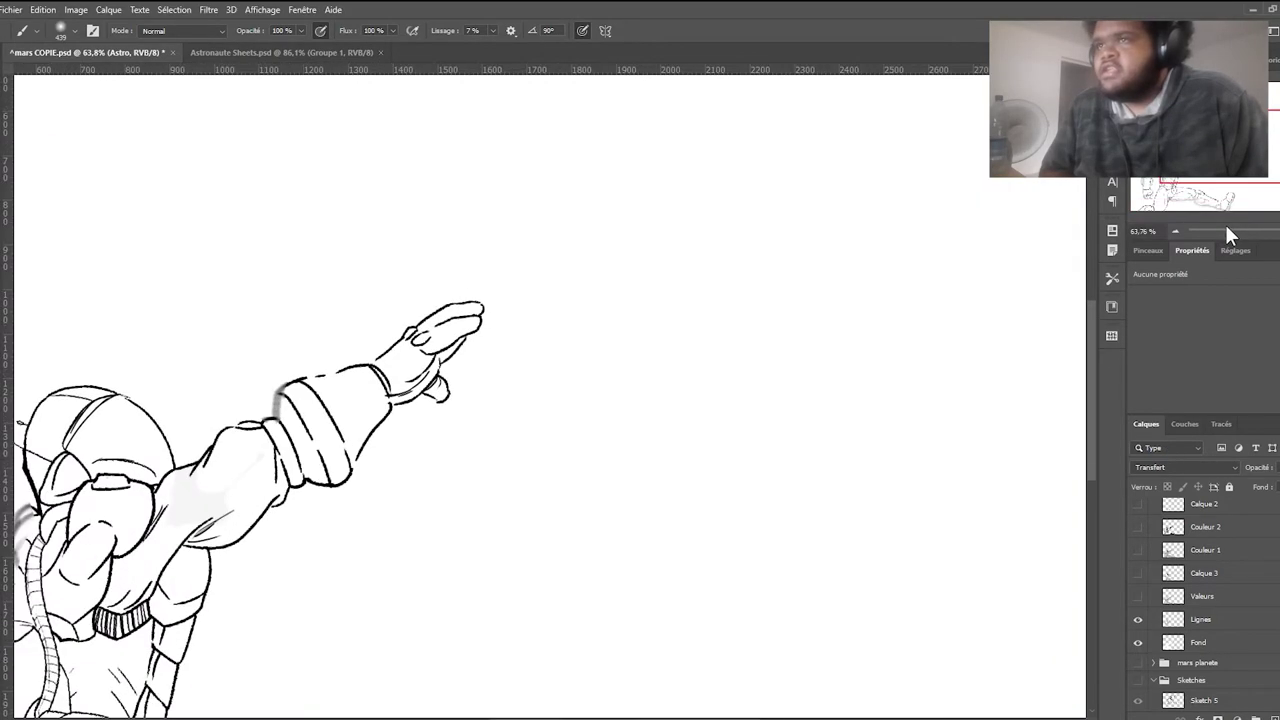
left_click(1195, 150)
left_click_drag(1195, 150, 1191, 166)
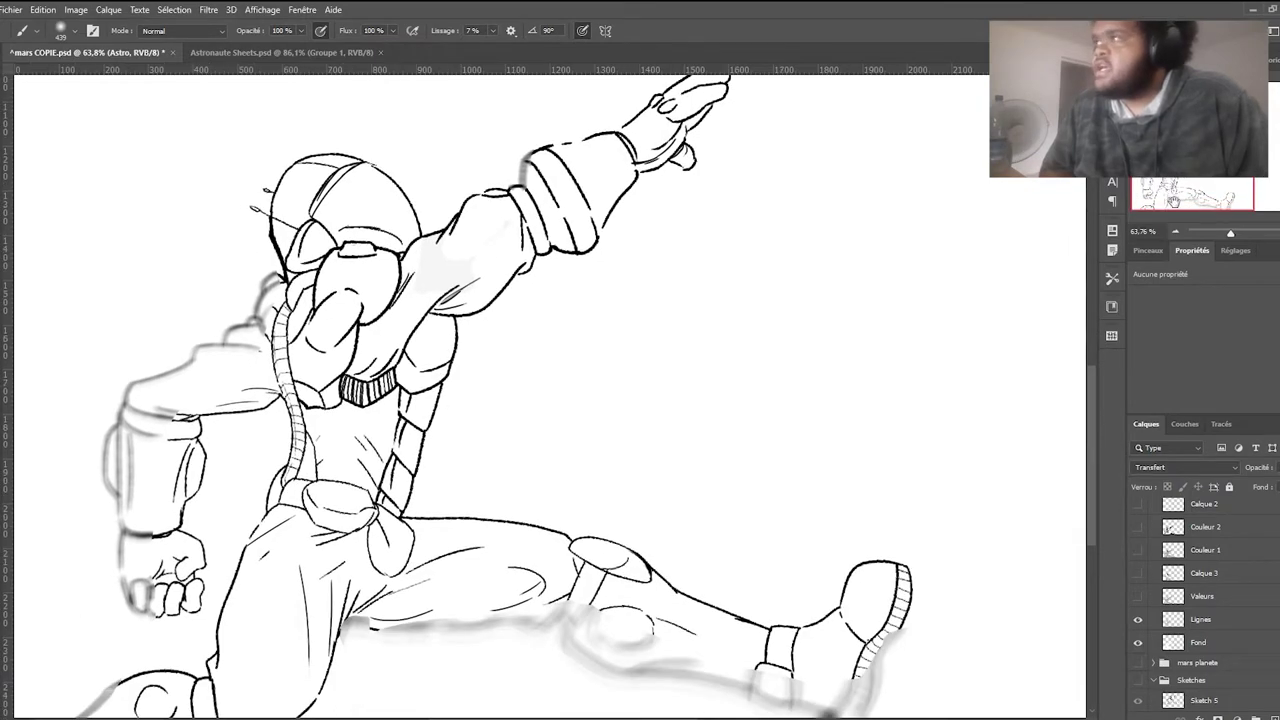
left_click(271, 52)
key("ctrl+Tab")
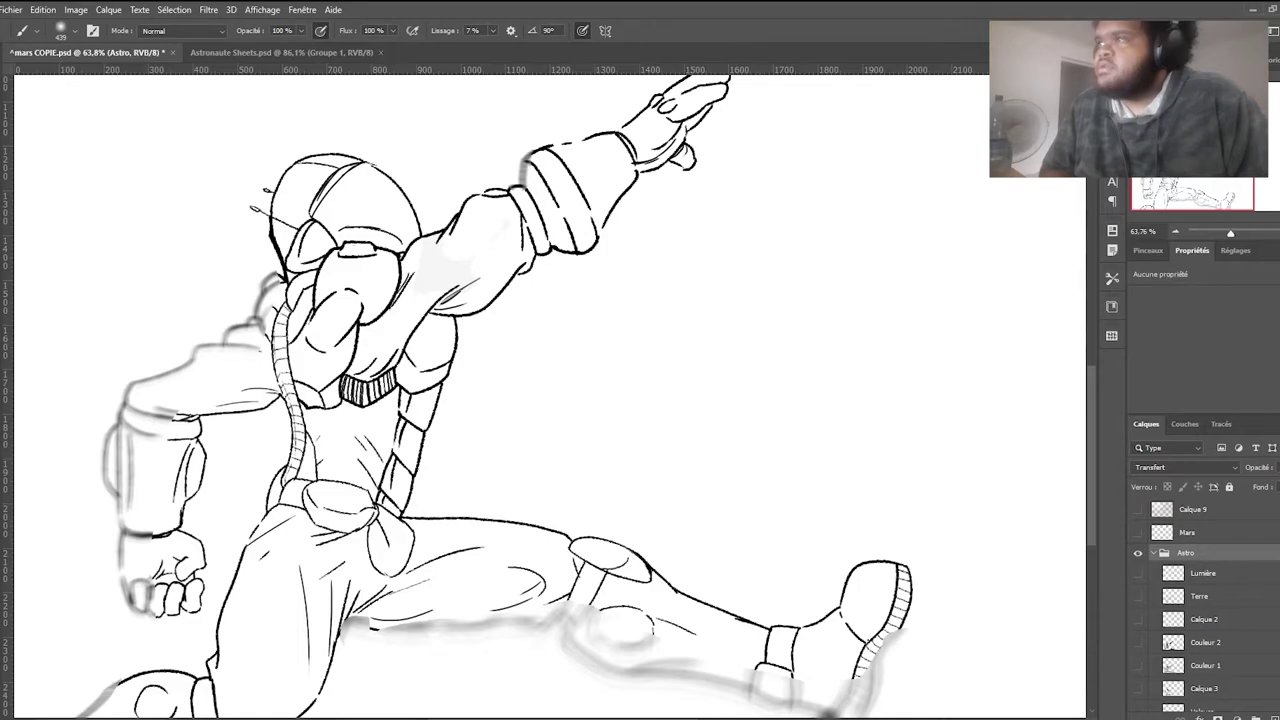
left_click_drag(1191, 166, 1191, 166)
left_click_drag(1227, 229, 1221, 229)
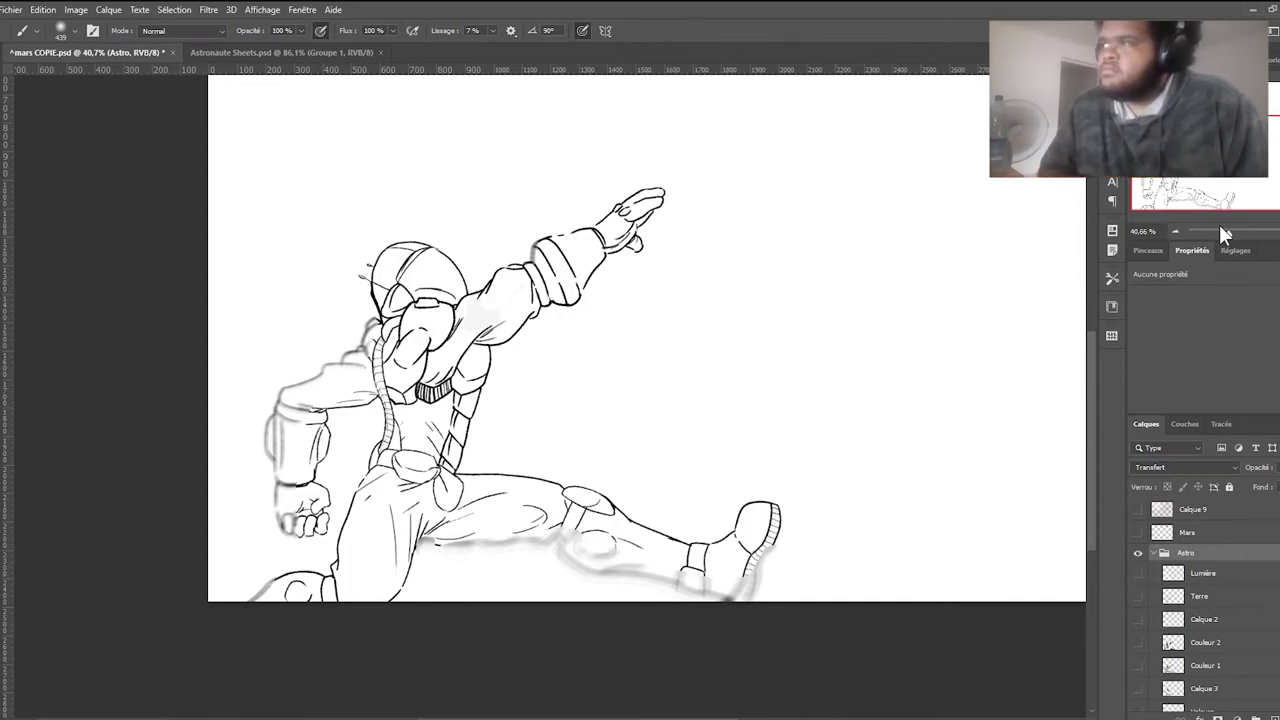
mouse_move(1219, 228)
left_mouse_down()
mouse_move(1237, 232)
mouse_move(1221, 226)
left_mouse_up()
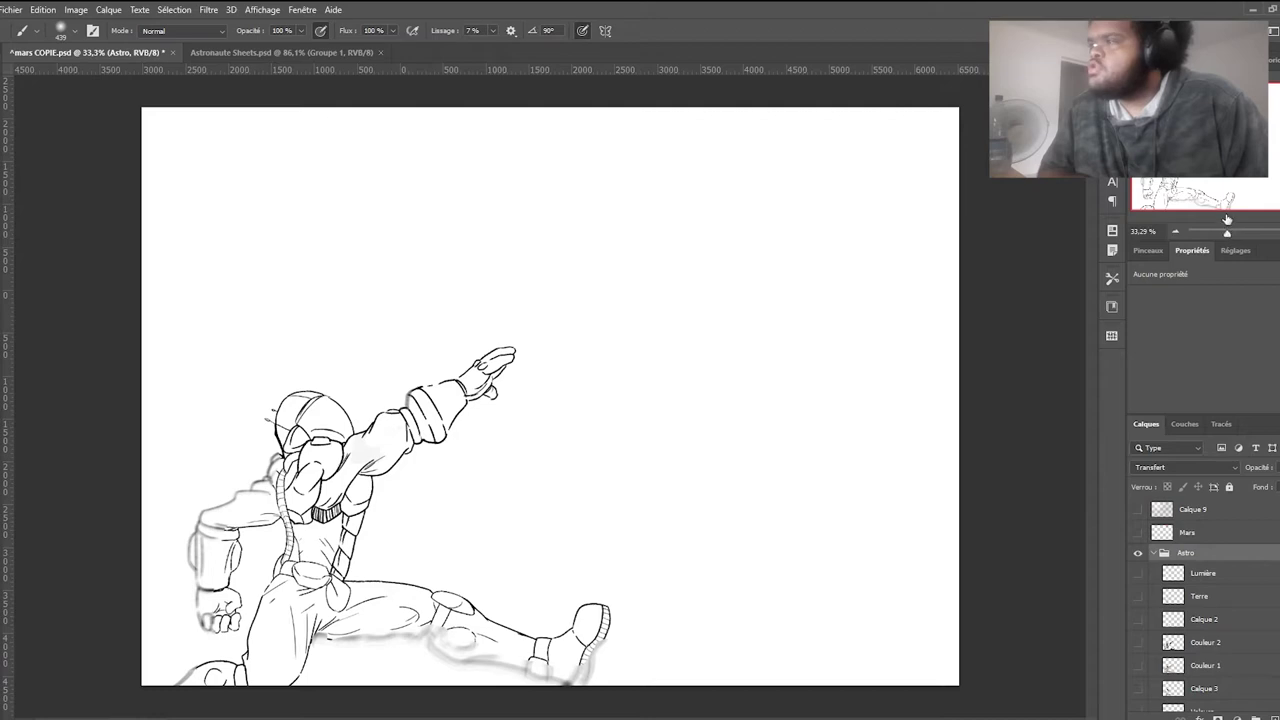
left_click_drag(1224, 228, 1230, 232)
- Show the Valeurs shading layer and toggle Calque 3 on and off to compare the astronaut's values
scroll(686, 640, "down", 2)
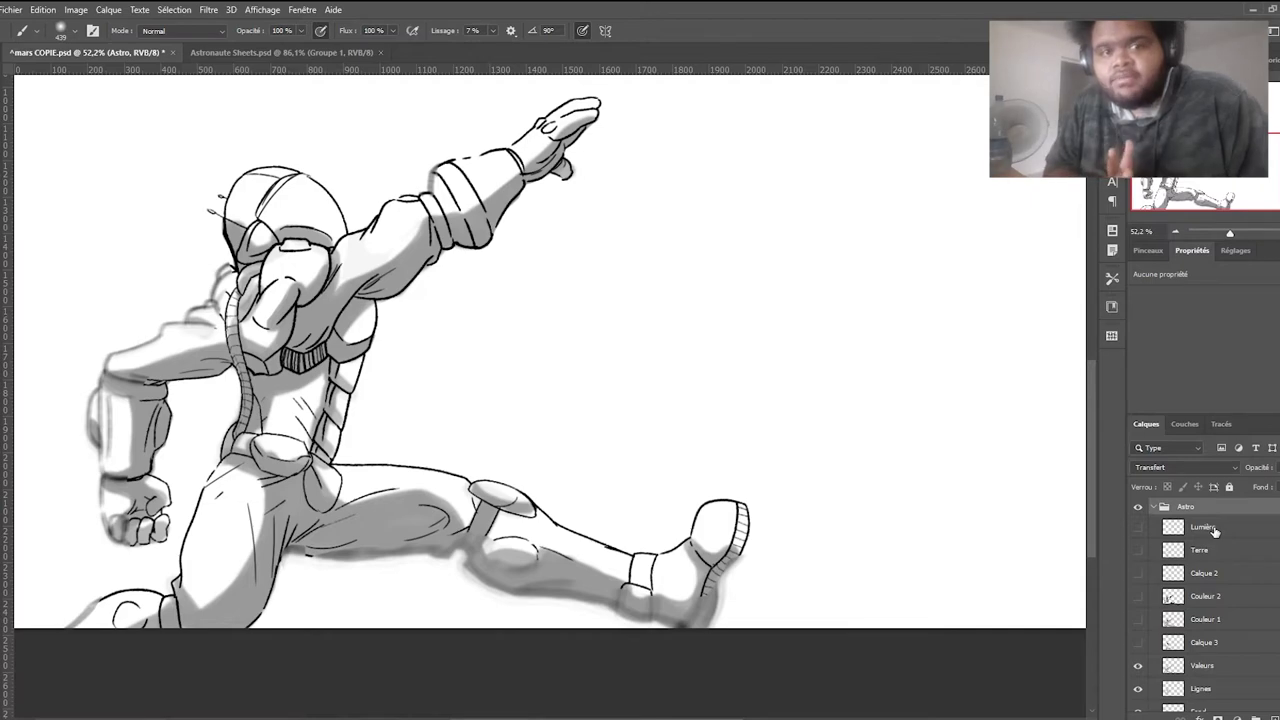
left_click(1139, 644)
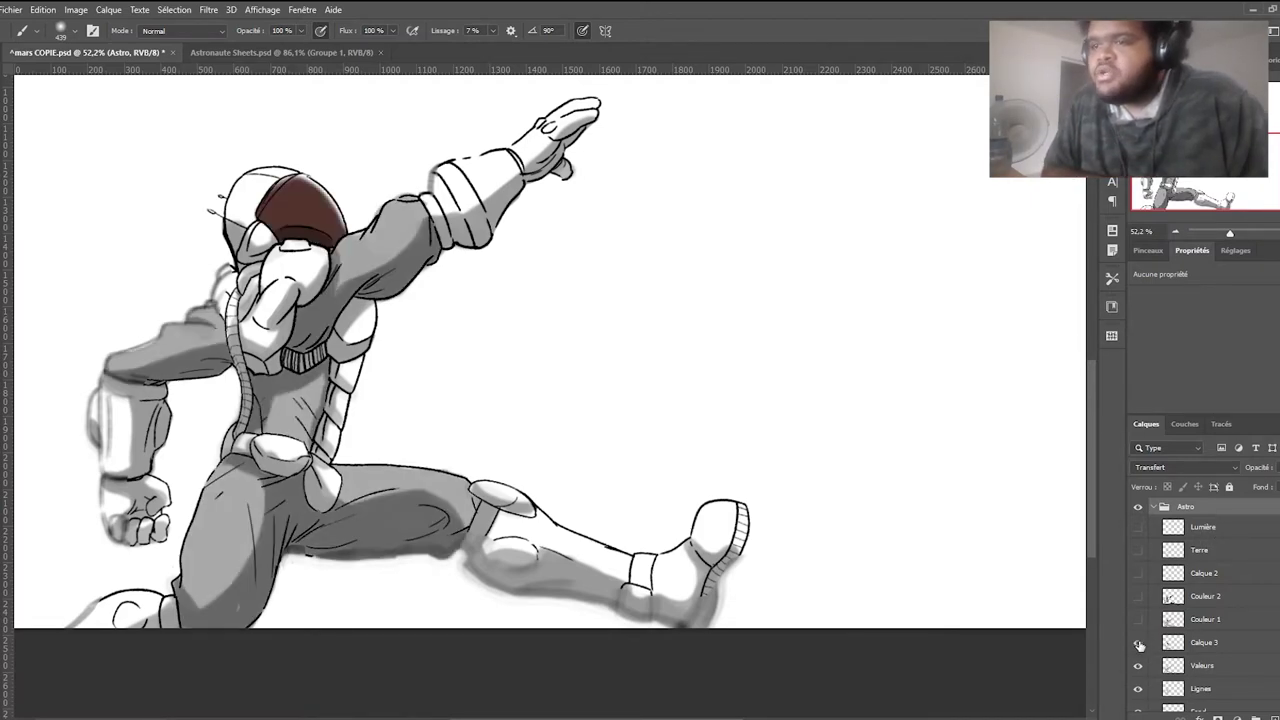
left_click(1139, 644)
left_click(1139, 644)
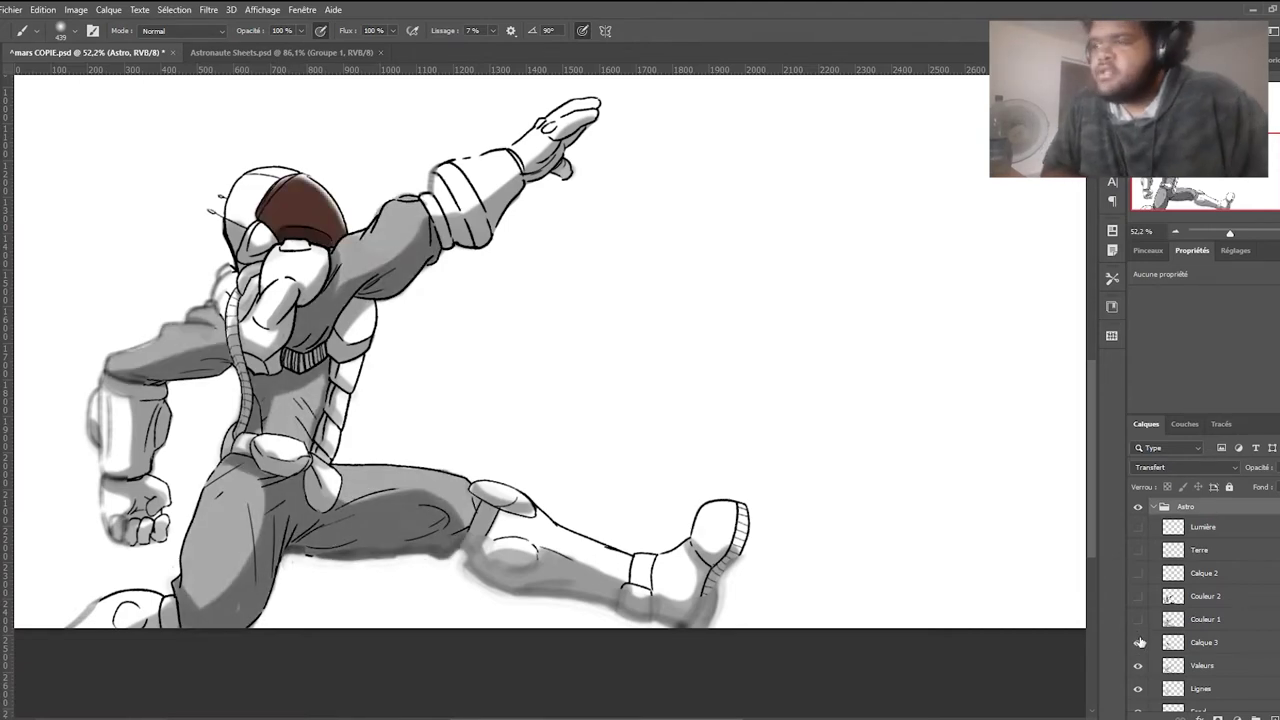
left_click(1139, 643)
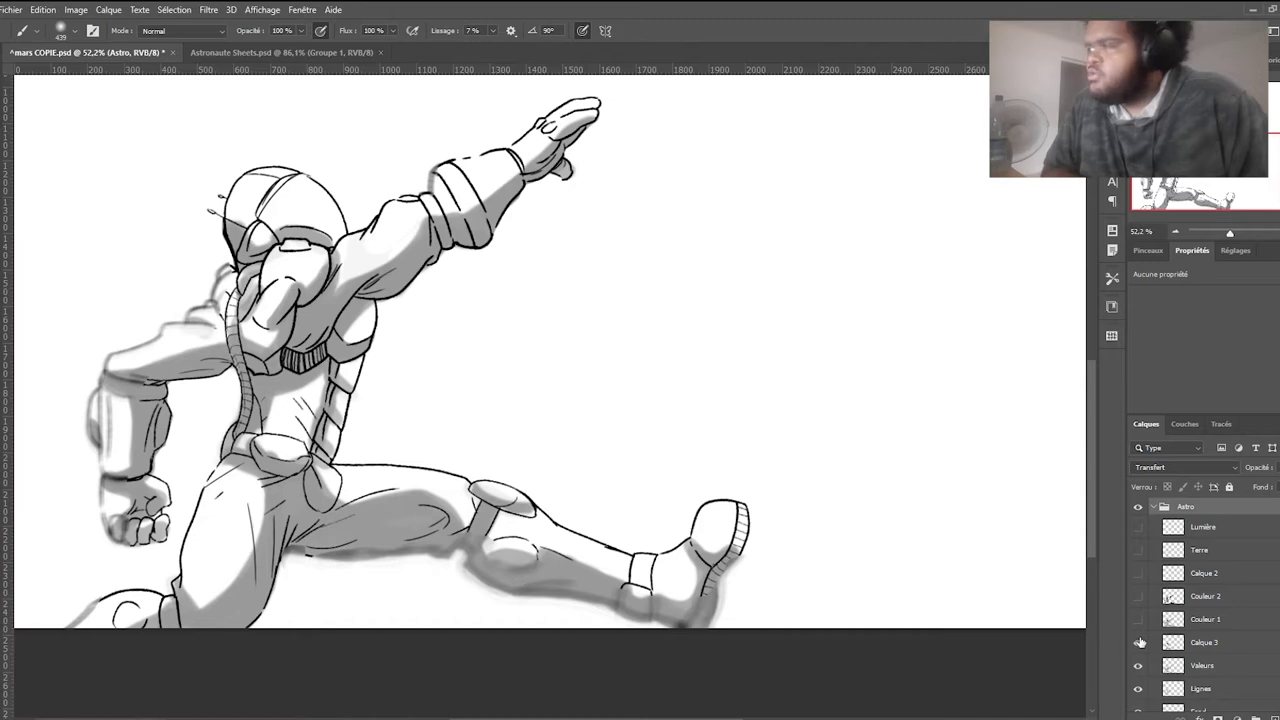
left_click(1139, 643)
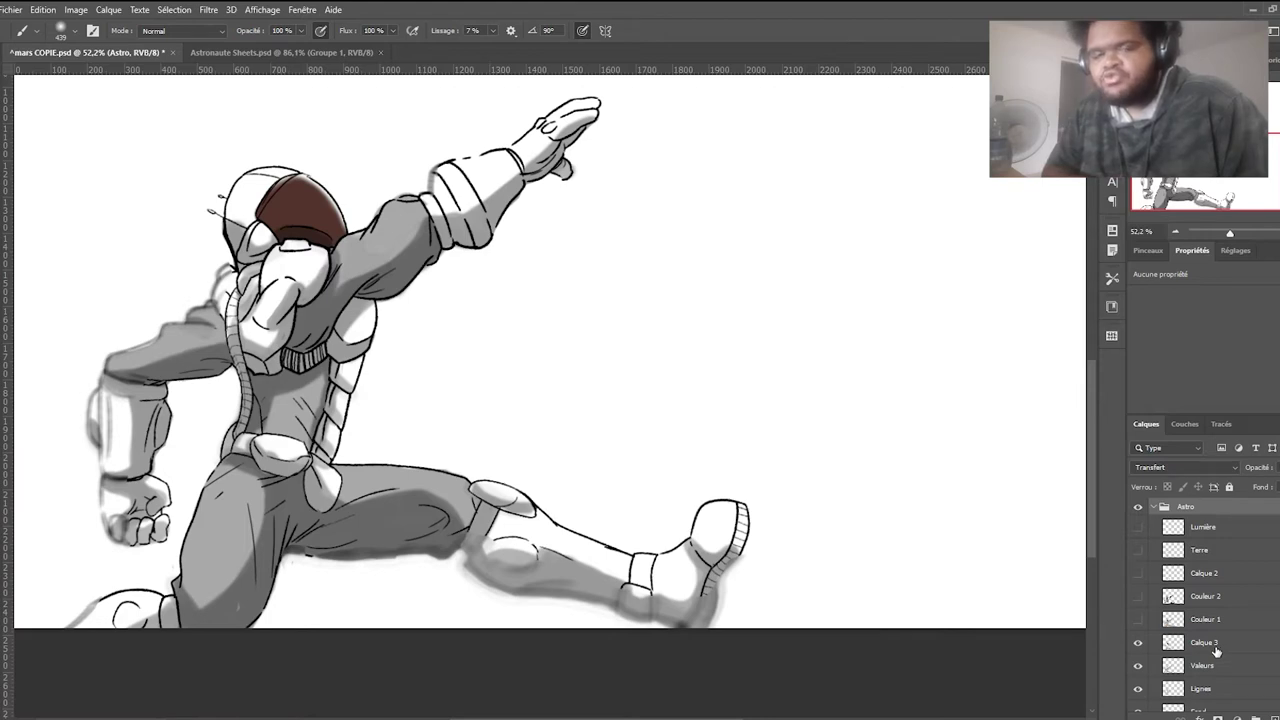
left_click(1138, 642)
- Display the Couleur 1 and Couleur 2 layers one at a time to review the suit's base colours
left_click(1137, 619)
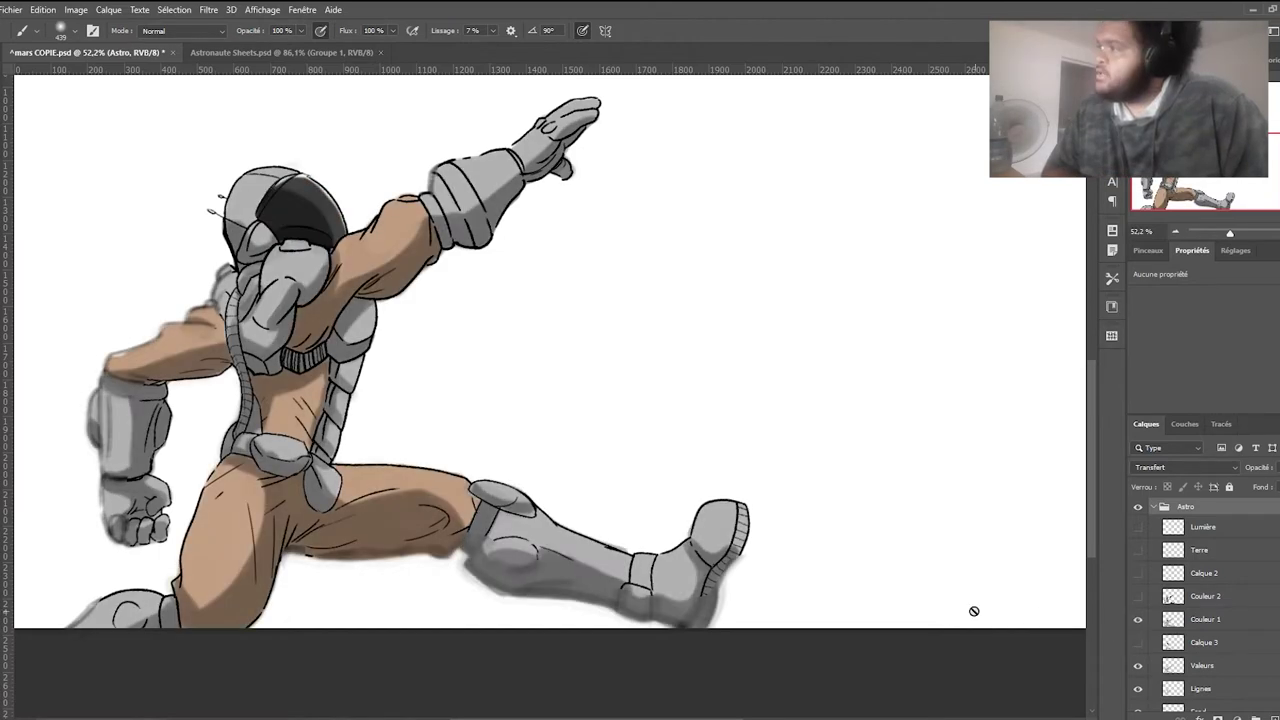
scroll(810, 622, "up", 2)
scroll(648, 577, "down", 2)
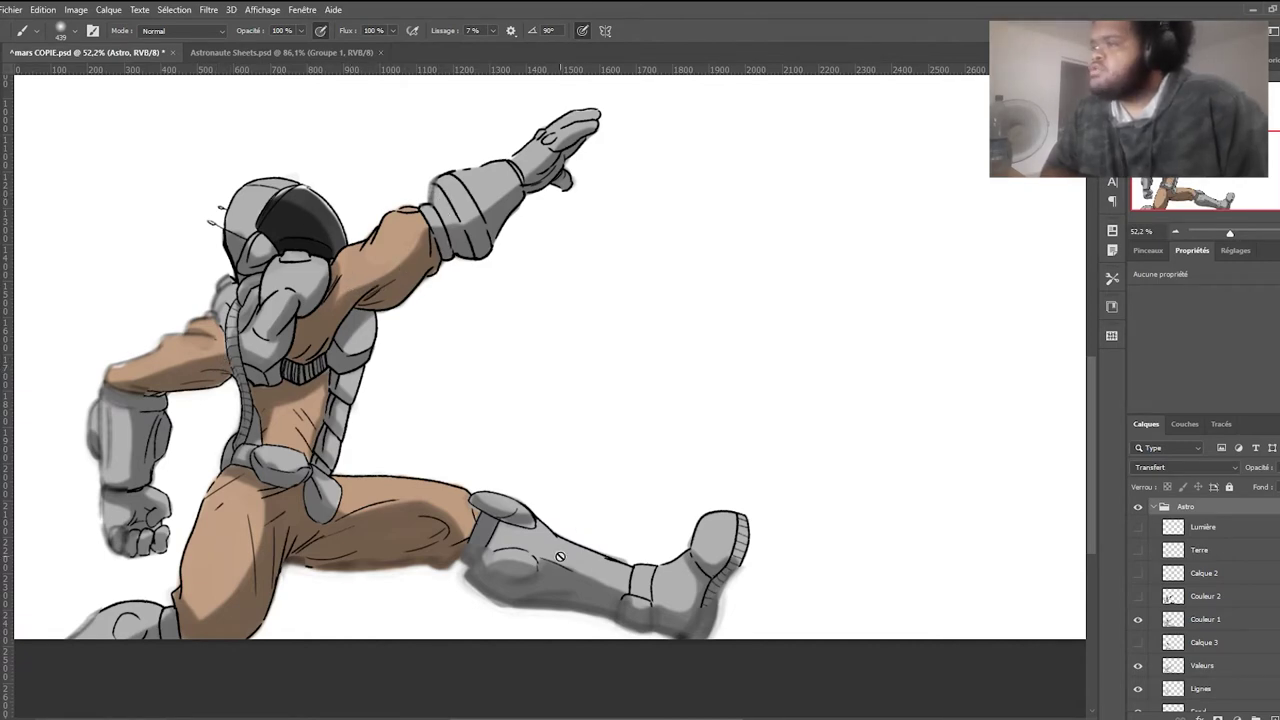
scroll(586, 552, "down", 1)
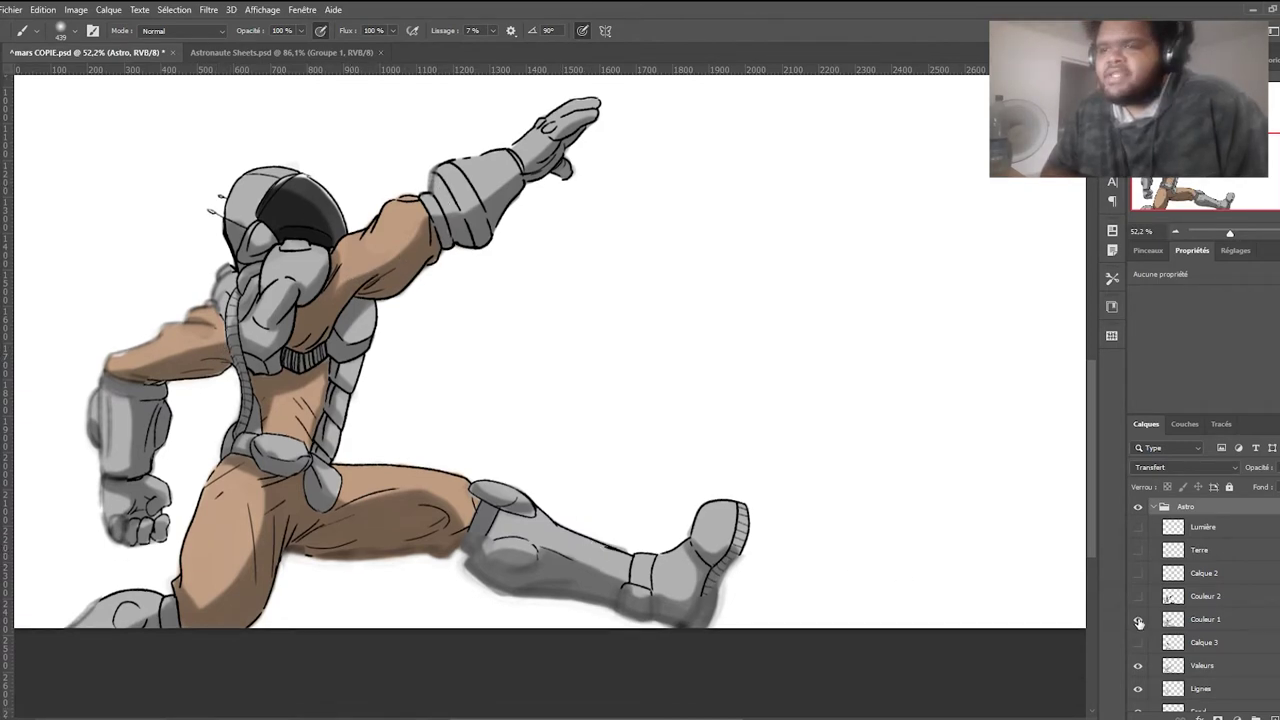
left_click(1138, 621)
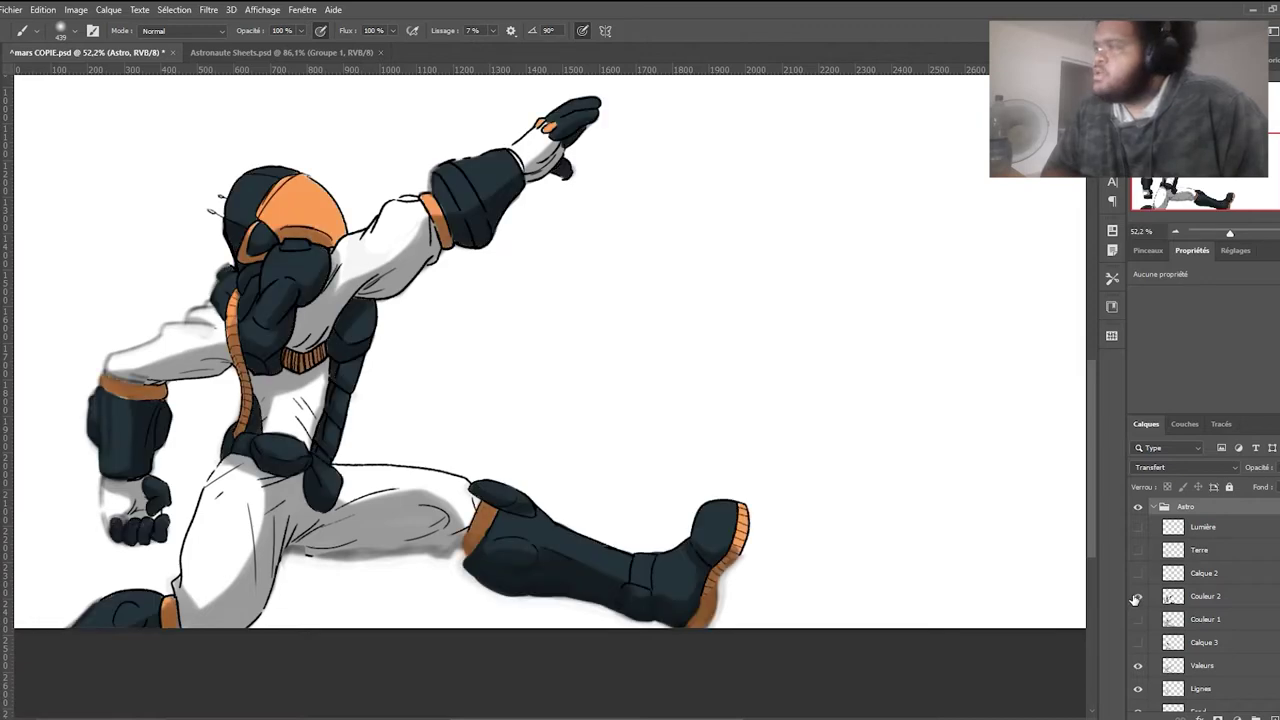
left_click(1137, 597)
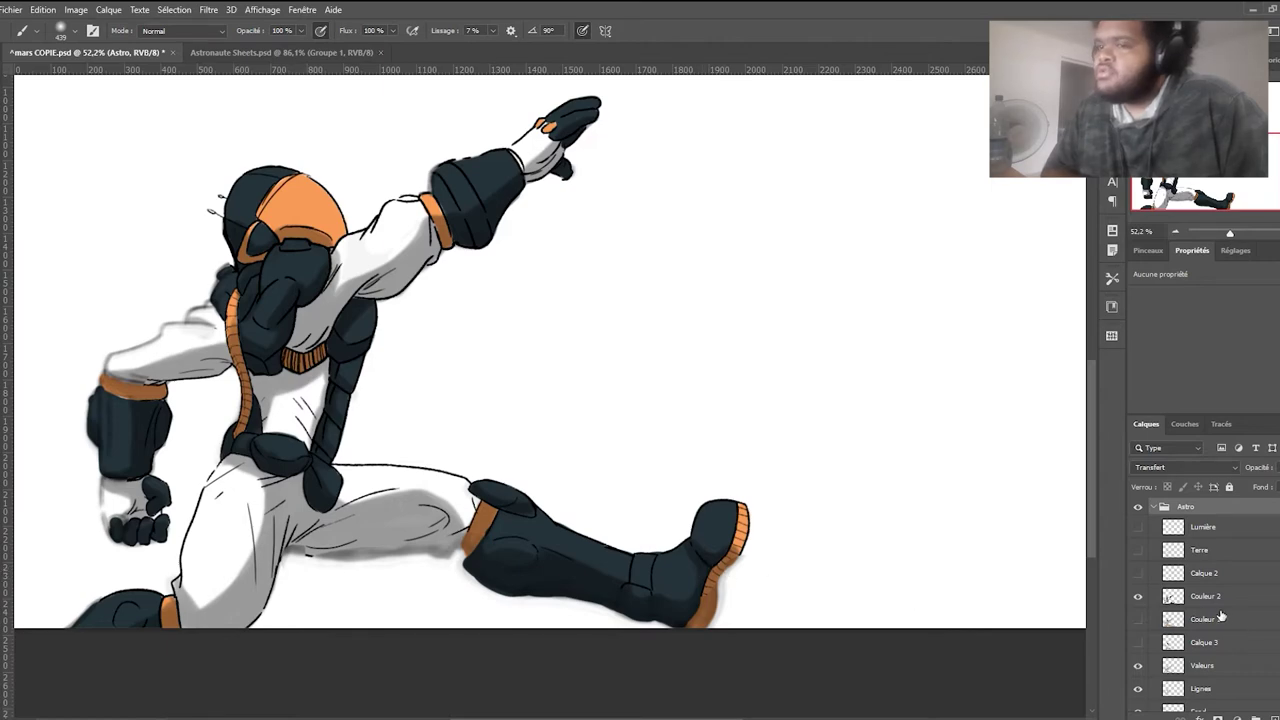
- Show Couleur 1 and Calque 3 together with Couleur 2, and add the Calque 2, Lumière and Terre layers
left_click(1138, 619)
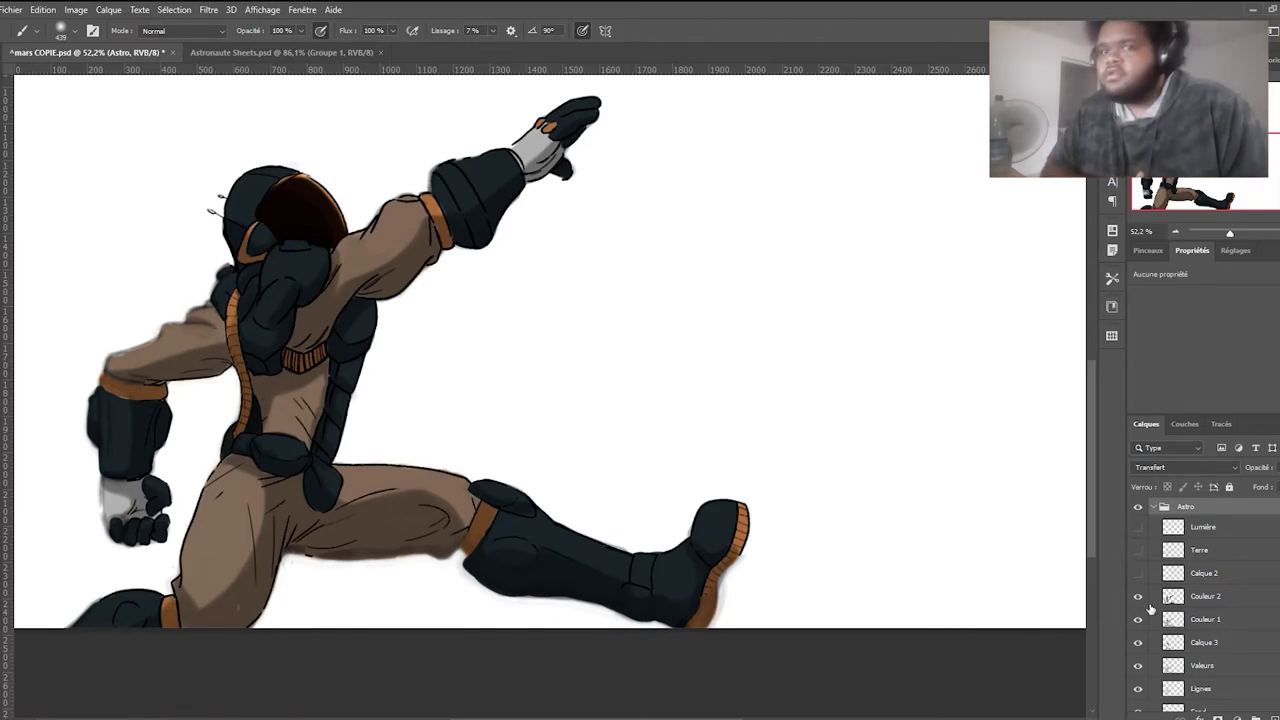
left_click(1138, 573)
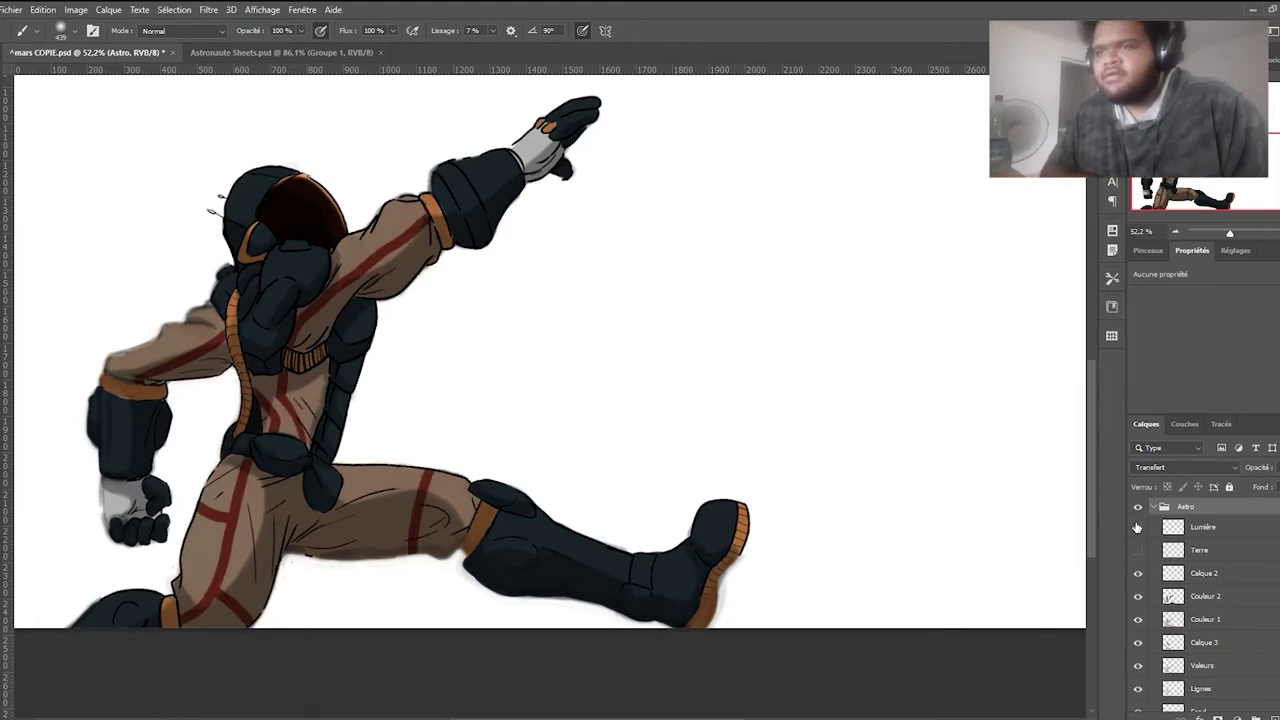
left_click(1137, 527)
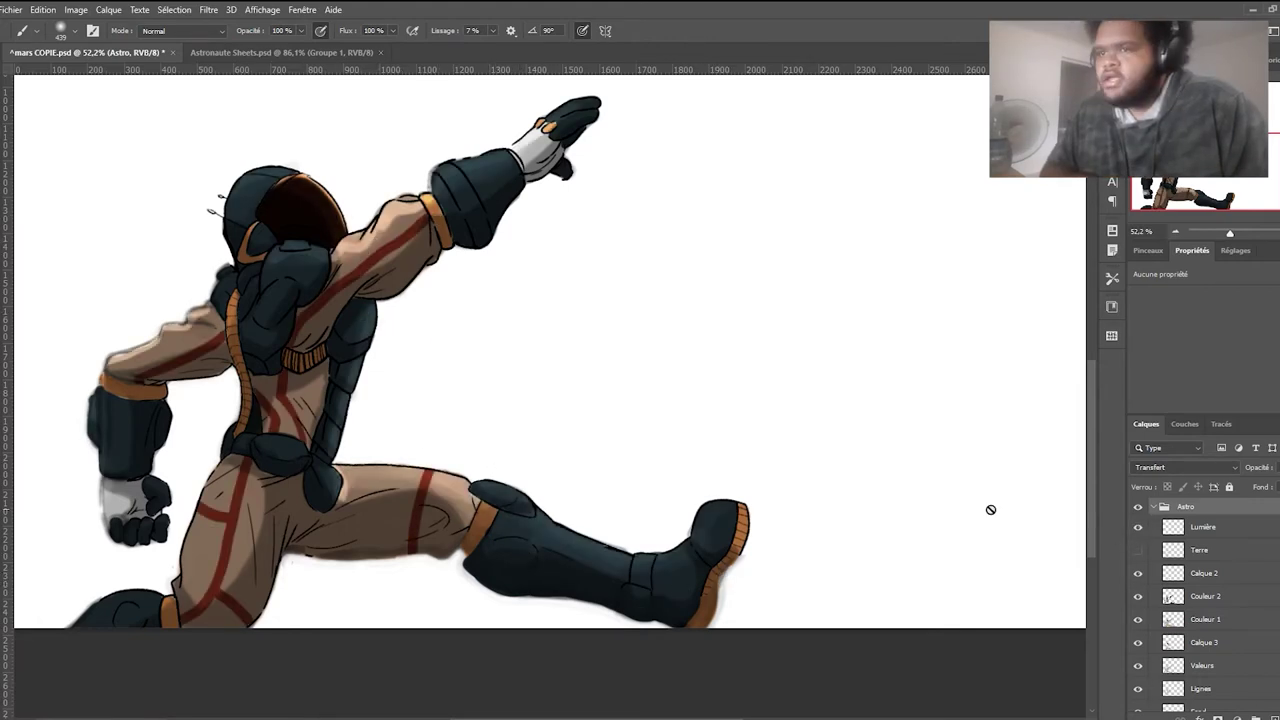
left_click(1138, 550)
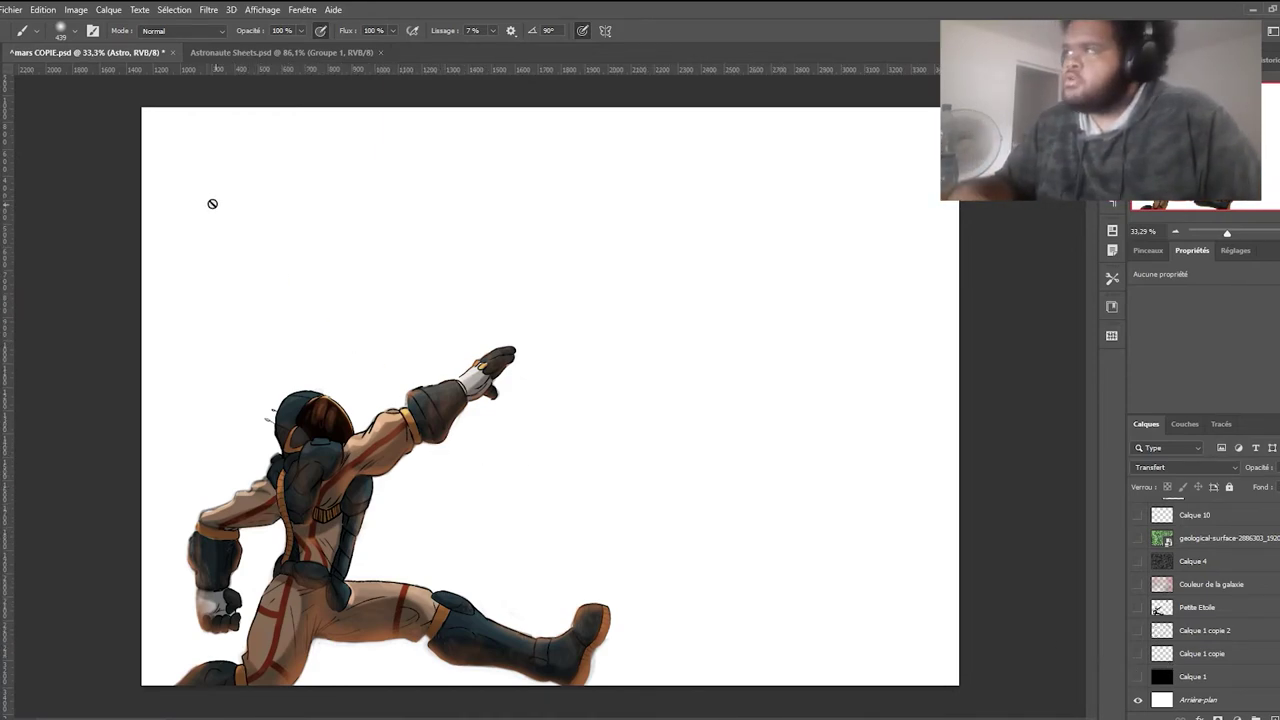
- Examine the astronaut's front and side views in Astronaute Sheets.psd from helmet to boots, and return to mars COPIE.psd
left_click(290, 50)
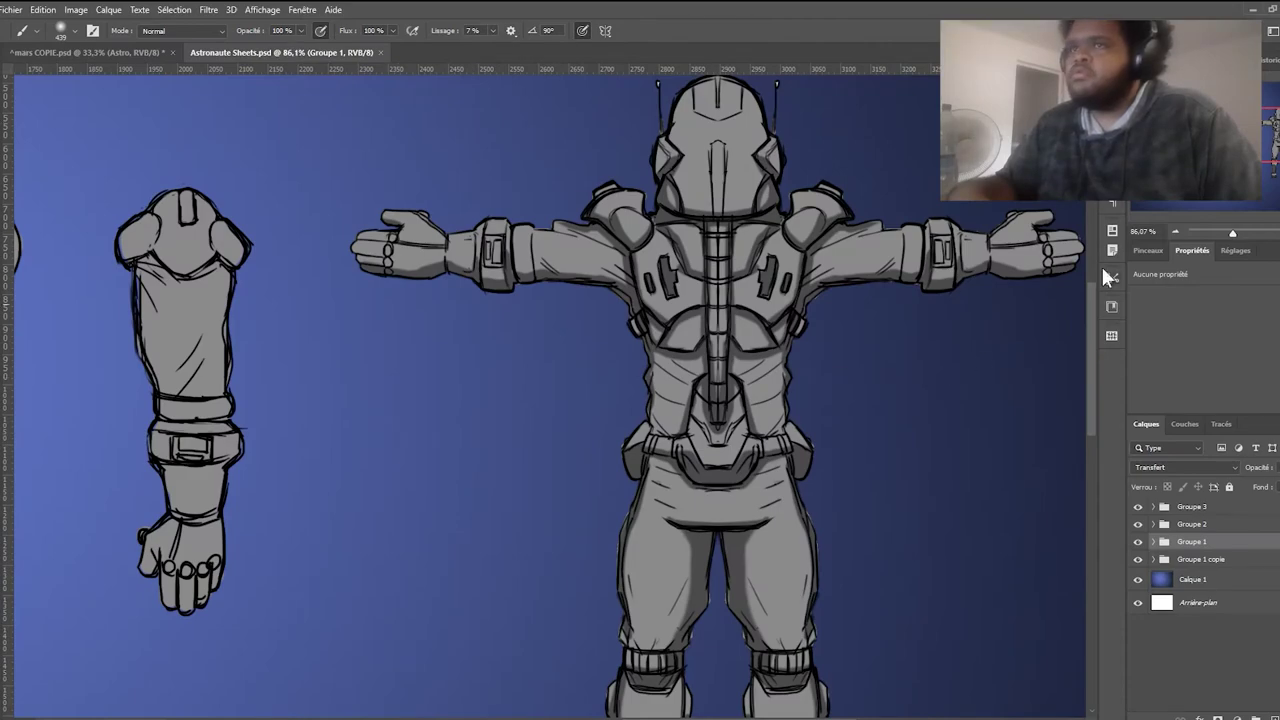
scroll(548, 390, "left", 15)
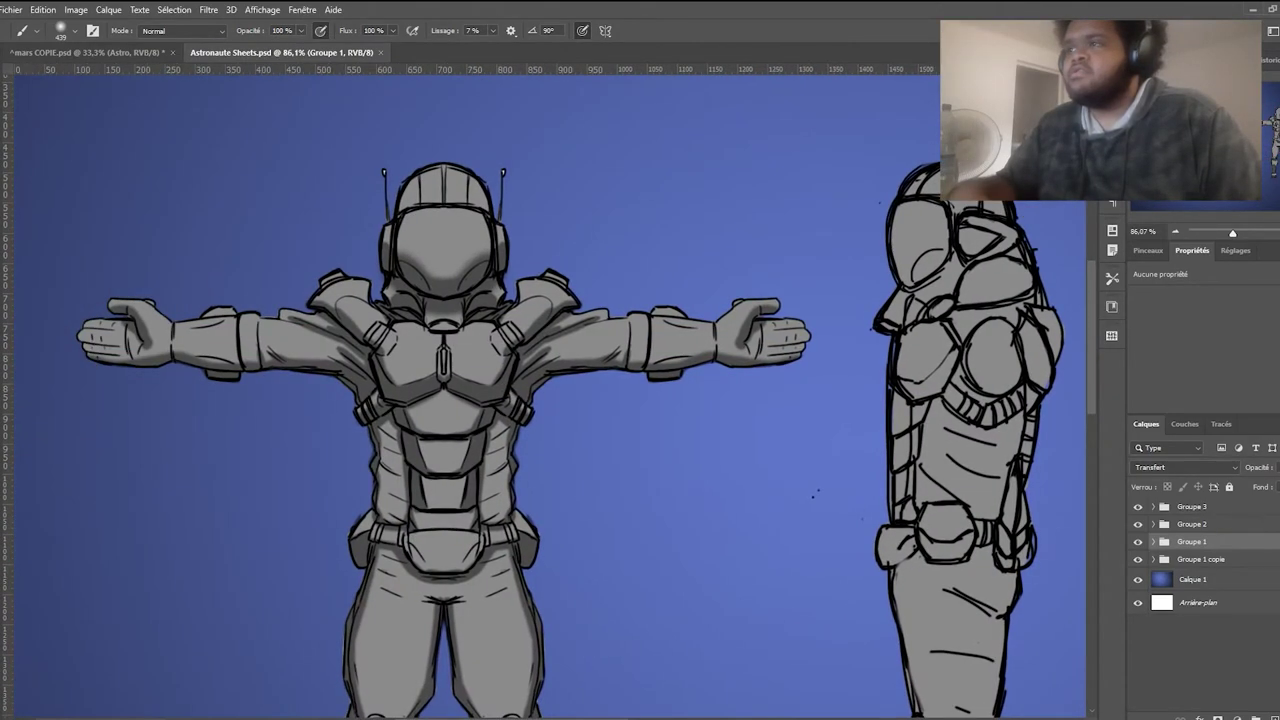
scroll(548, 390, "up", 3)
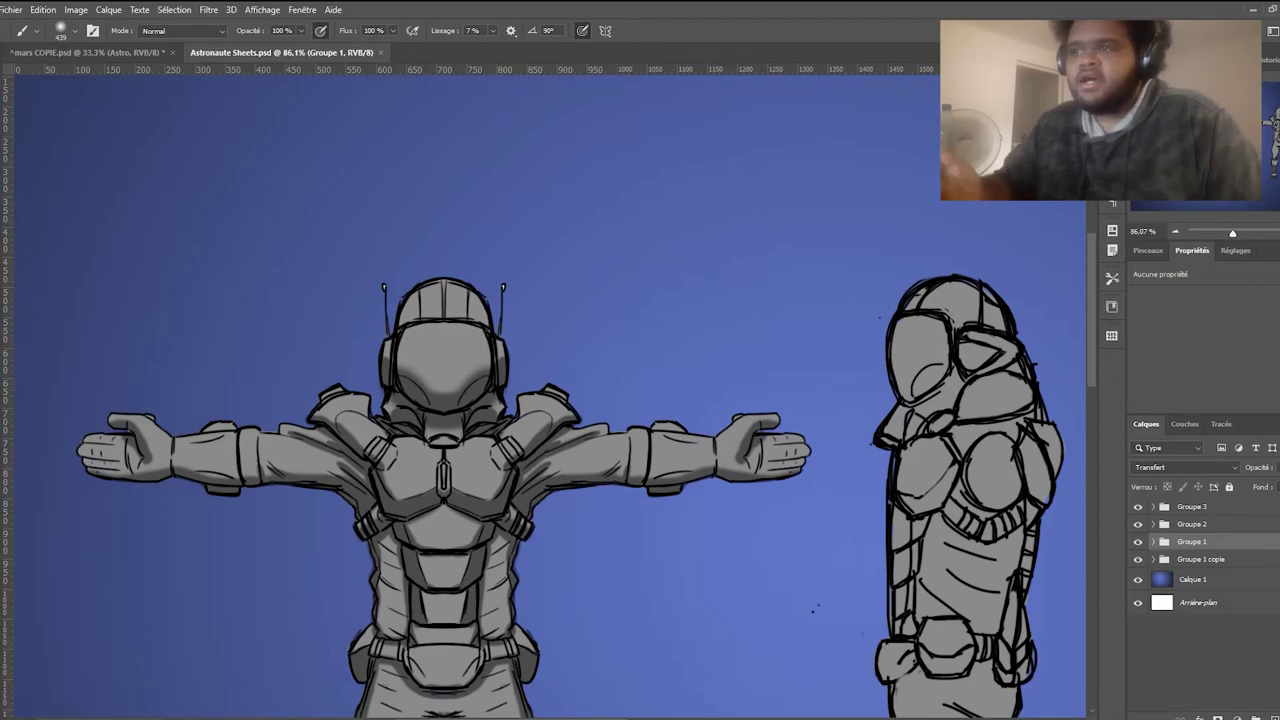
scroll(548, 396, "down", 9)
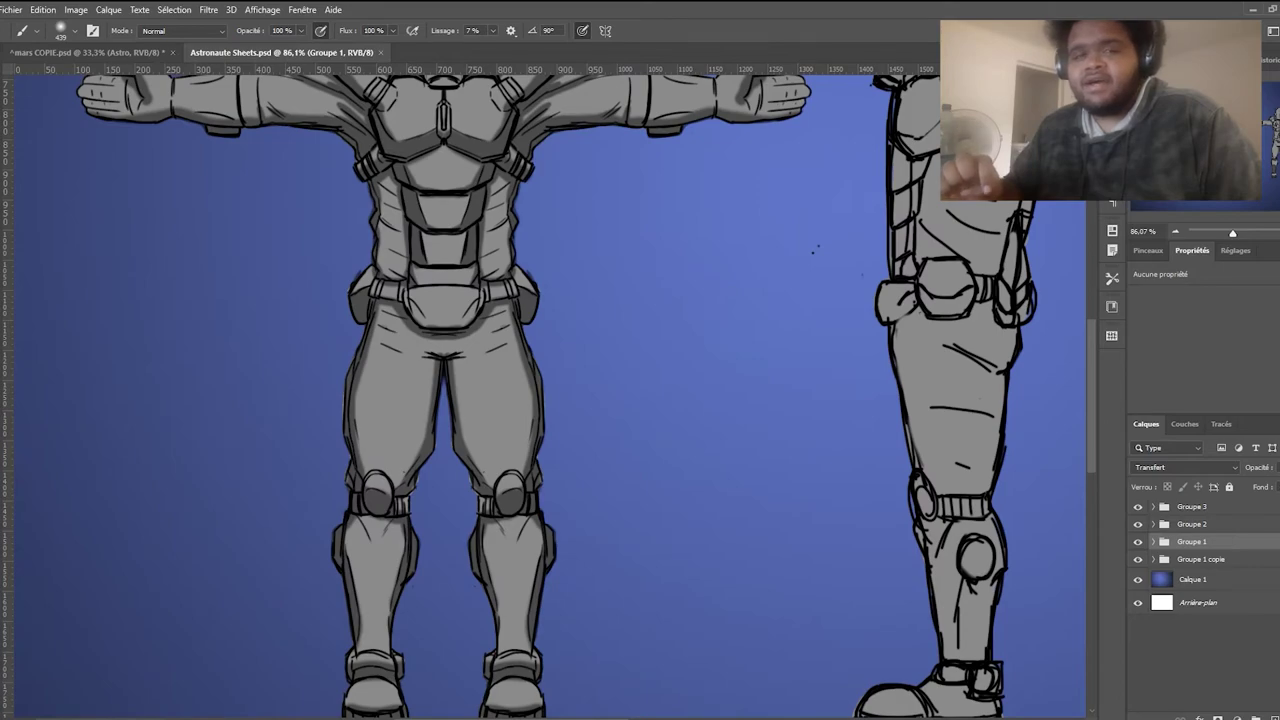
scroll(548, 396, "down", 3)
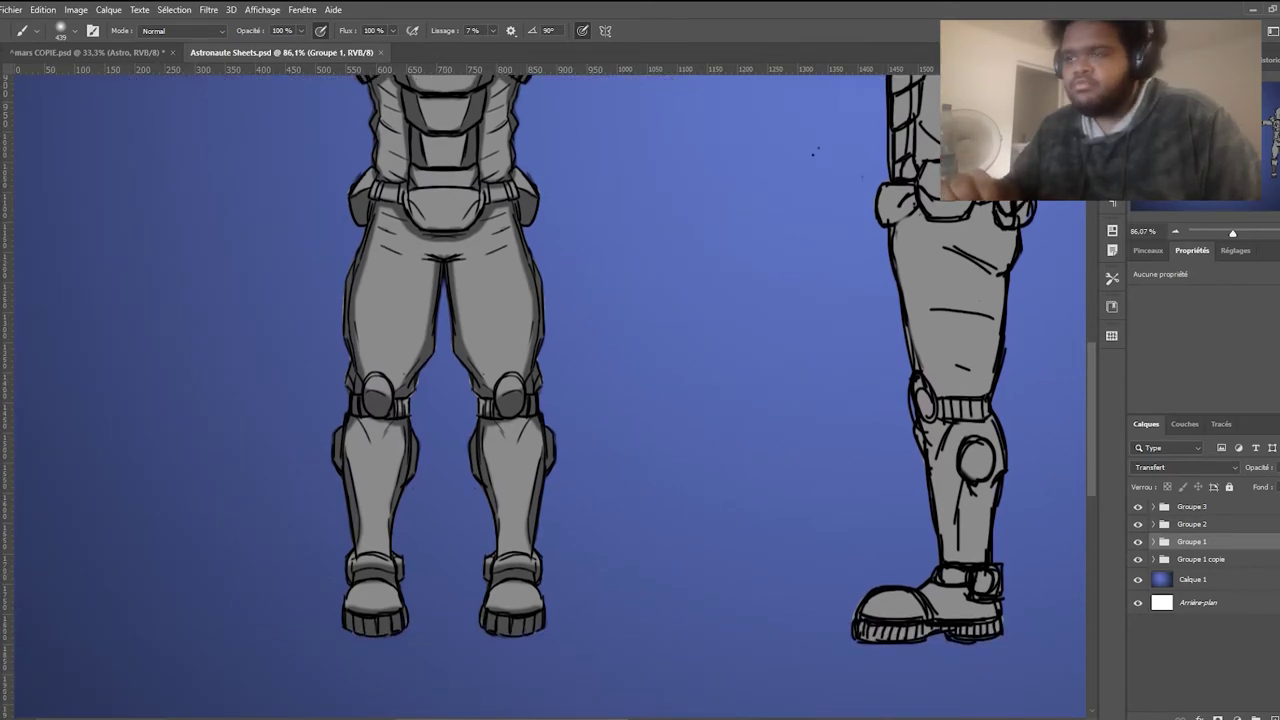
scroll(548, 396, "down", 3)
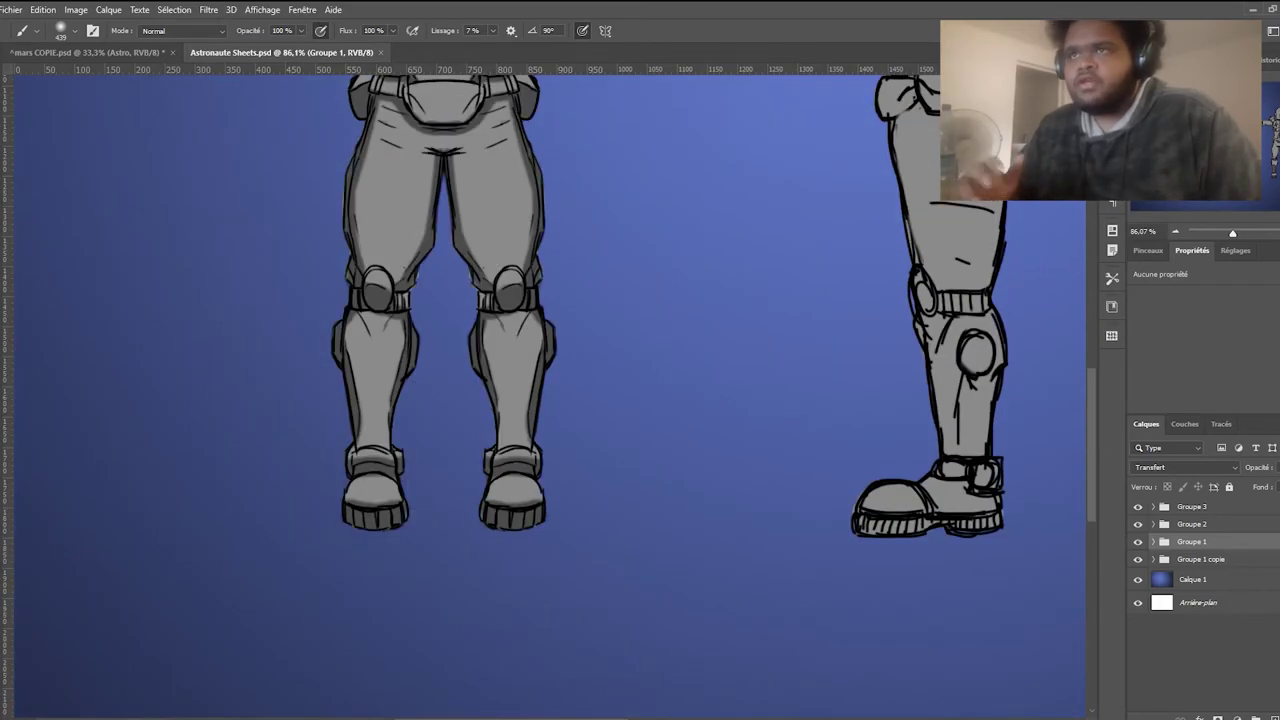
scroll(548, 396, "up", 9)
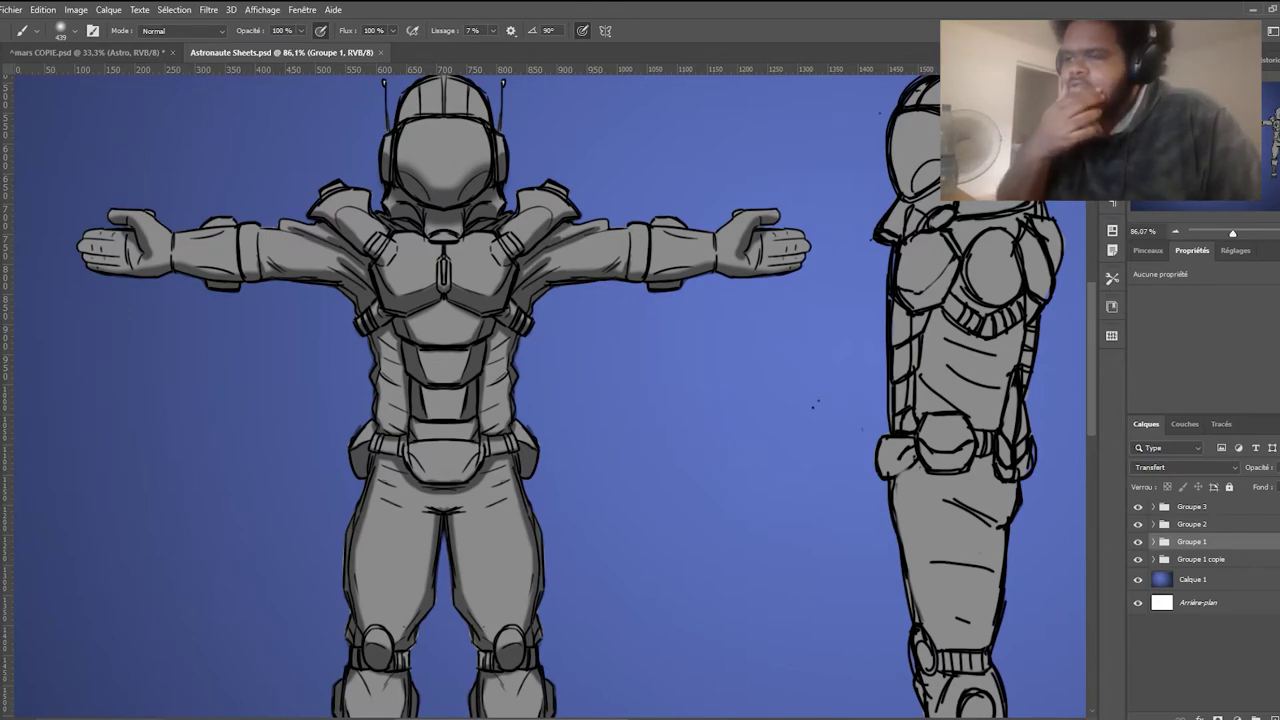
scroll(548, 396, "up", 2)
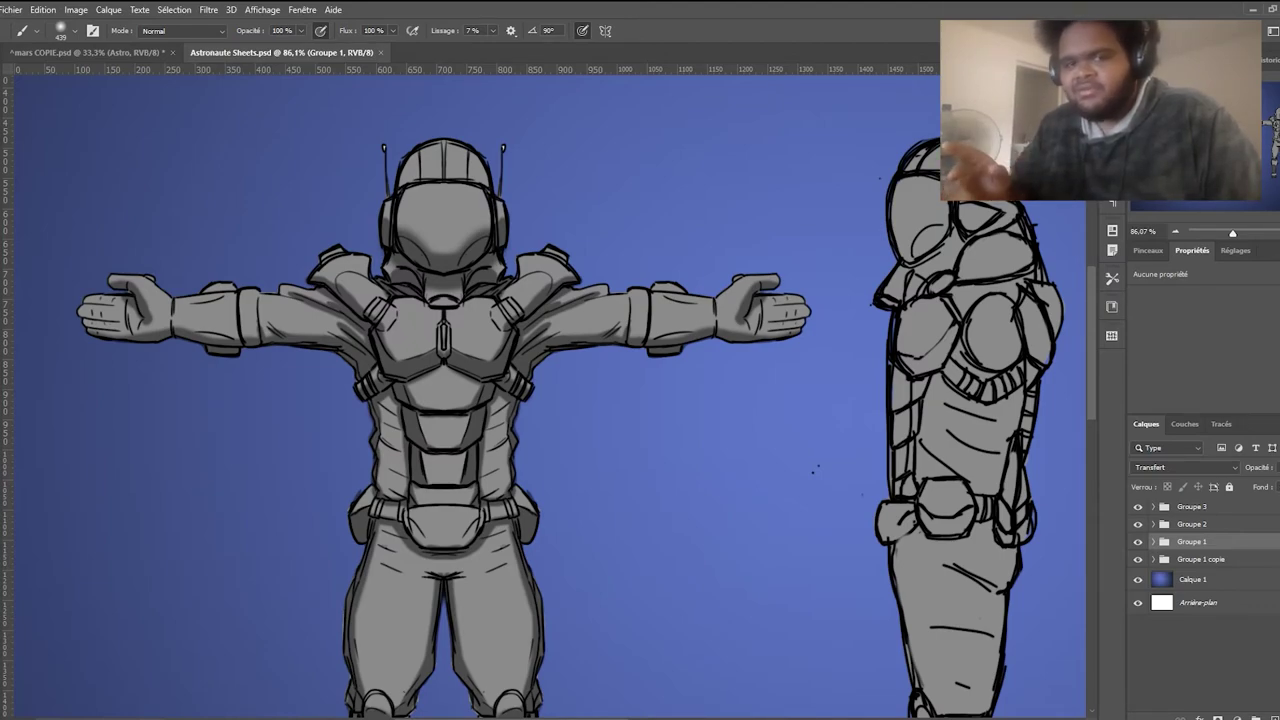
scroll(548, 407, "down", 1)
scroll(548, 407, "up", 3)
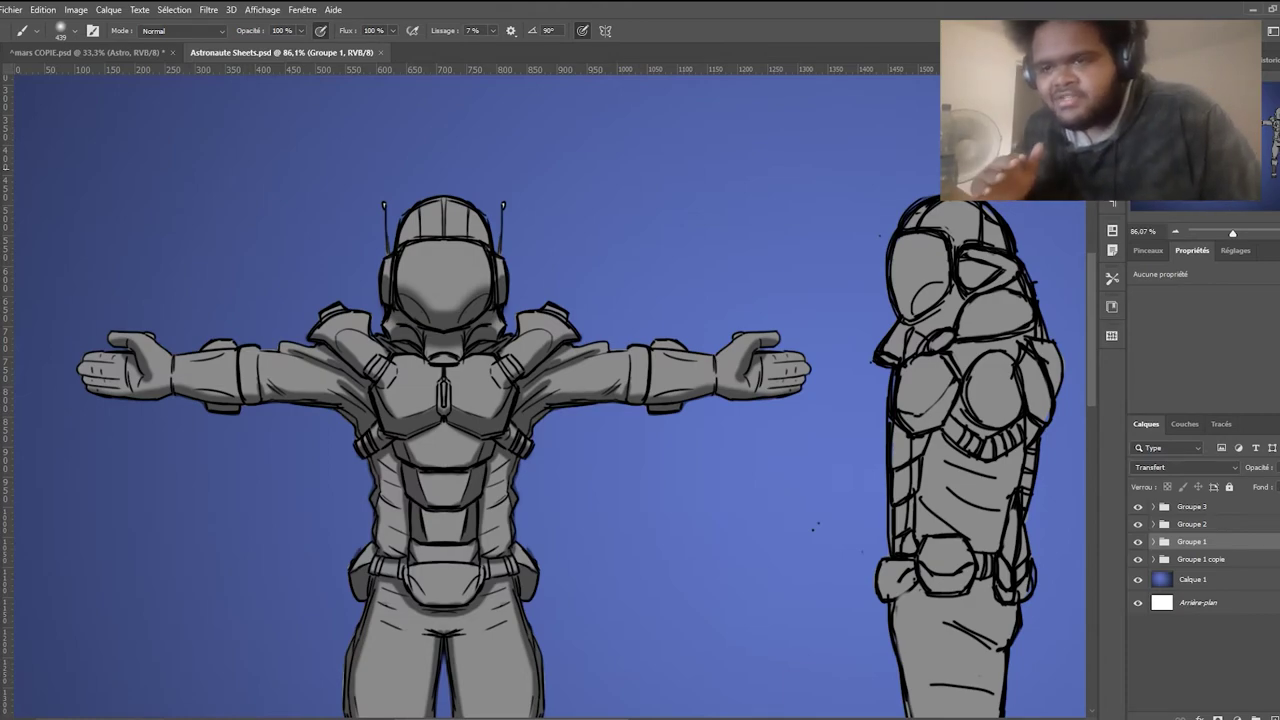
scroll(540, 400, "down", 2)
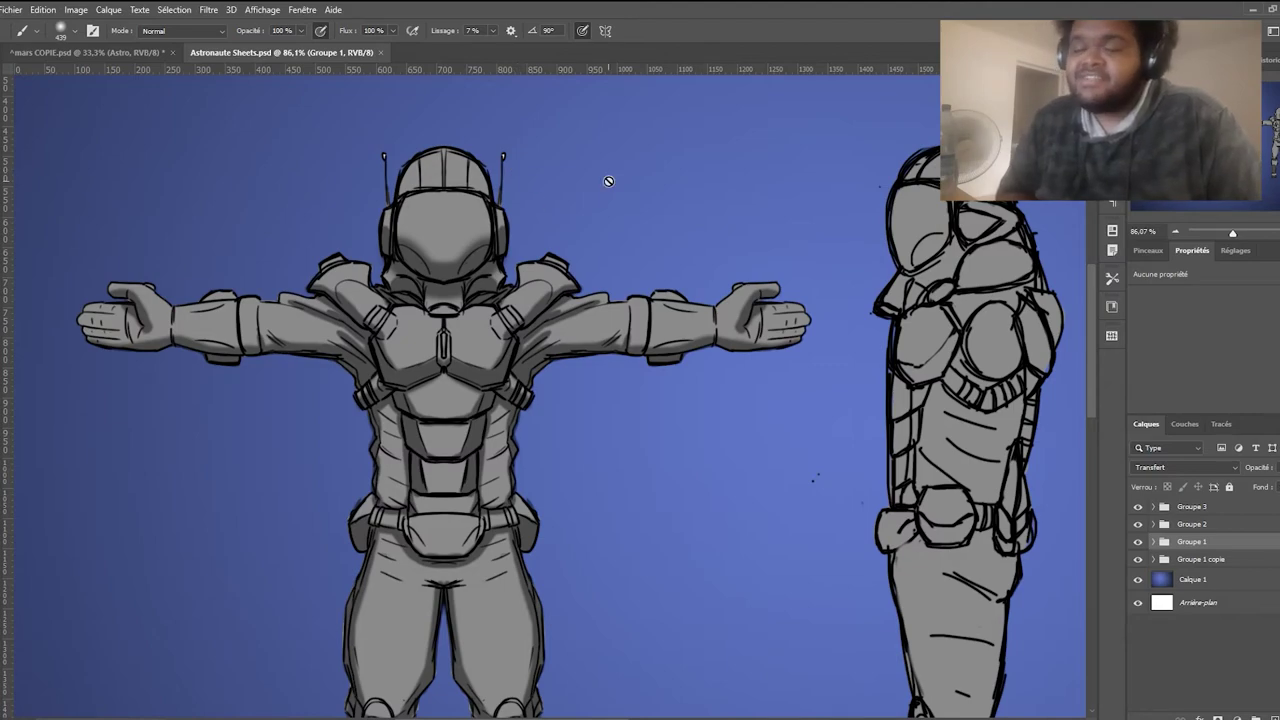
key("ctrl+Tab")
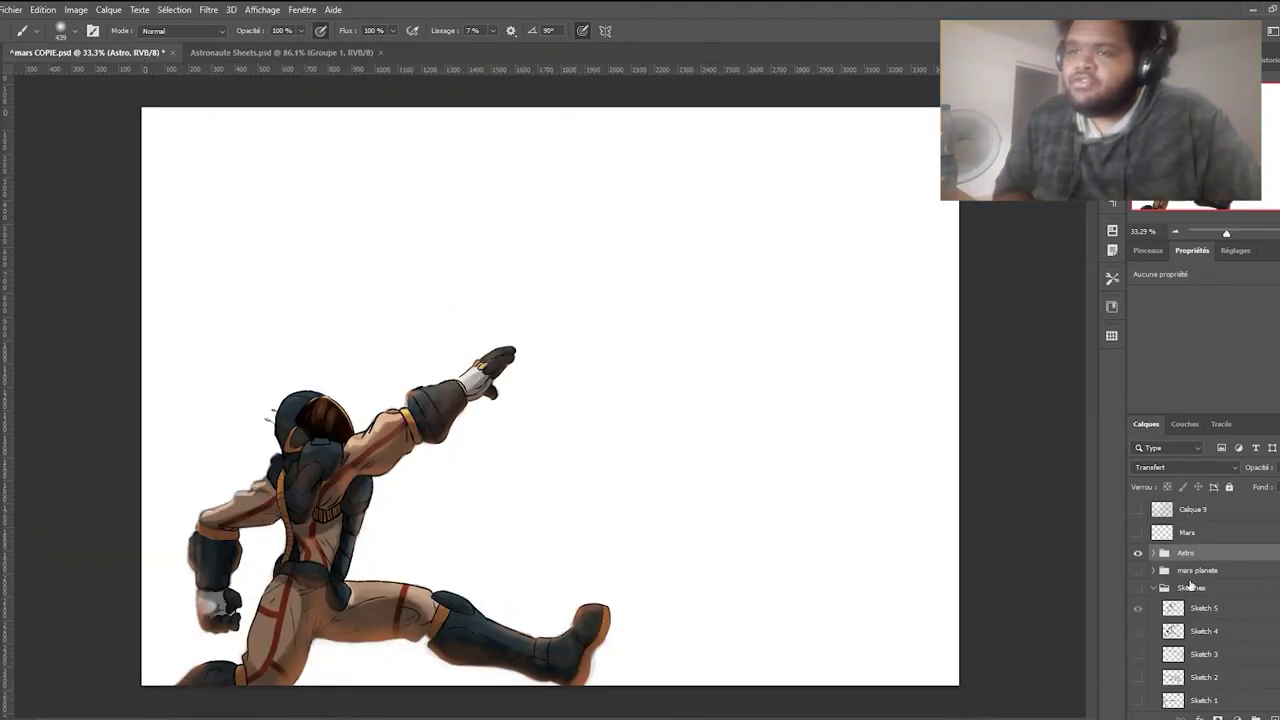
- Show the Mars layer and lay a Perspective Warp grid around the Mars chocolate bar
left_click(1138, 532)
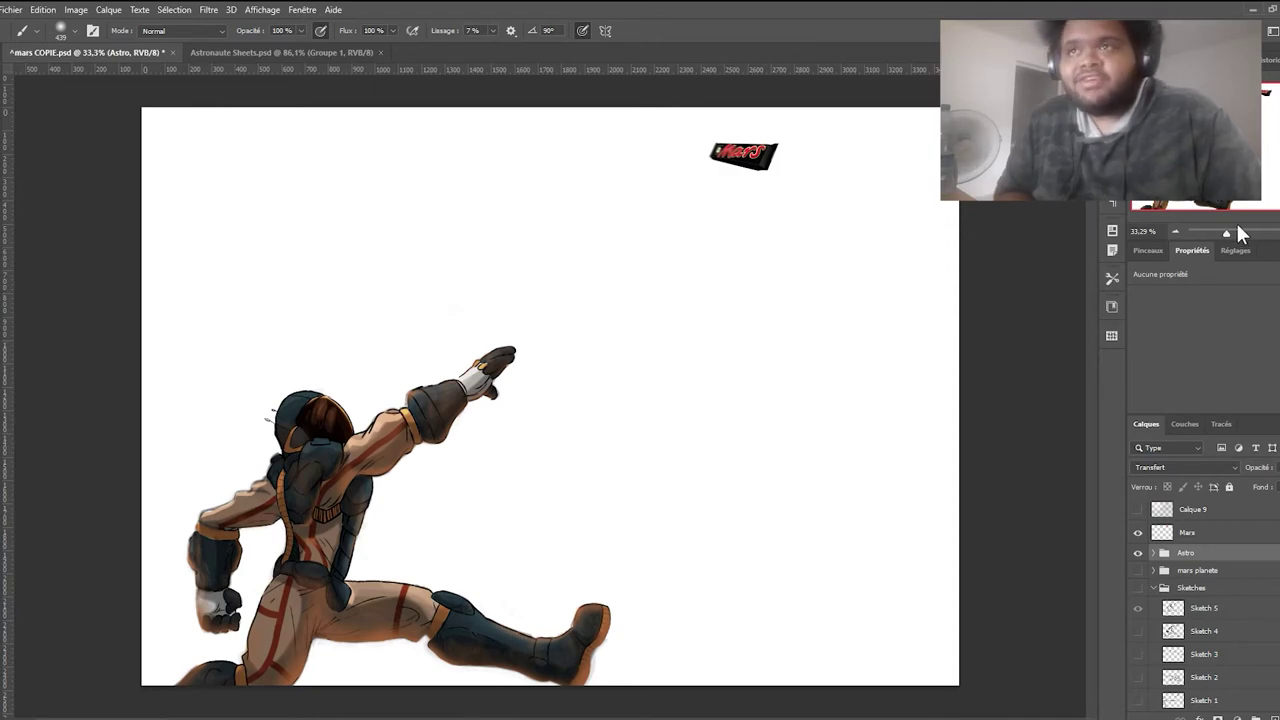
left_click_drag(1227, 233, 1234, 233)
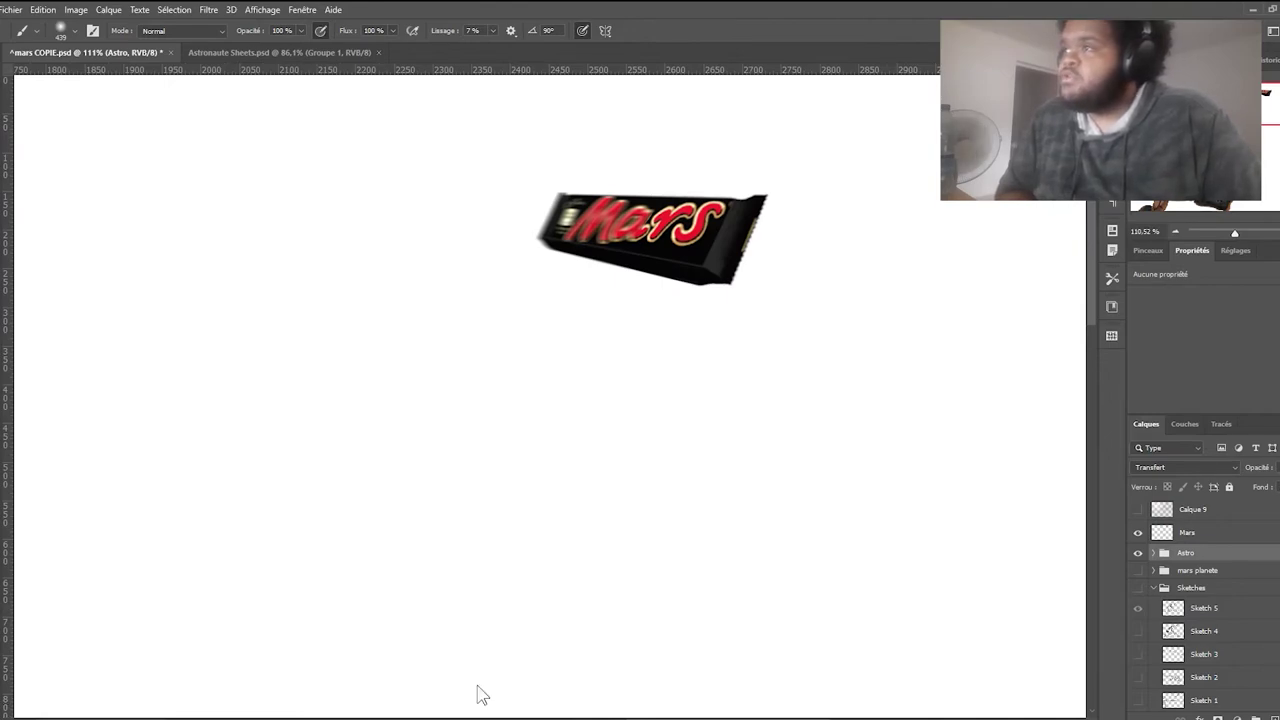
left_click(665, 265, "ctrl")
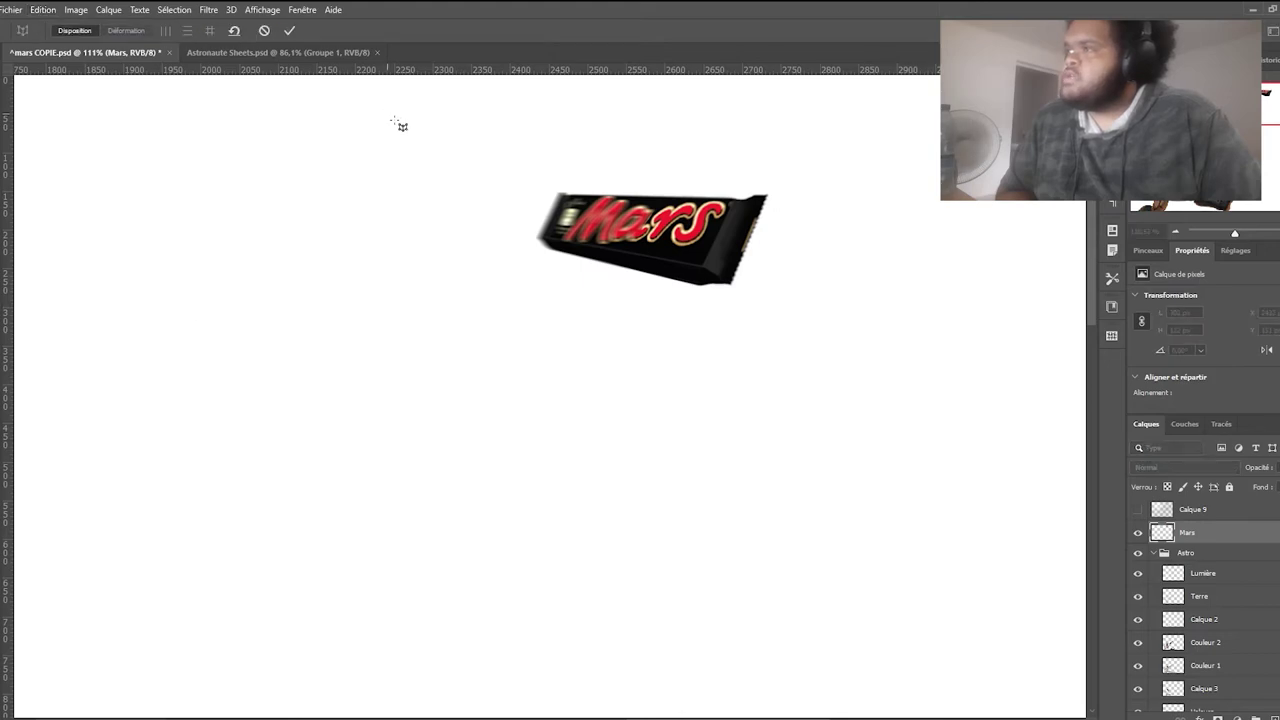
left_click_drag(388, 114, 884, 559)
key("w")
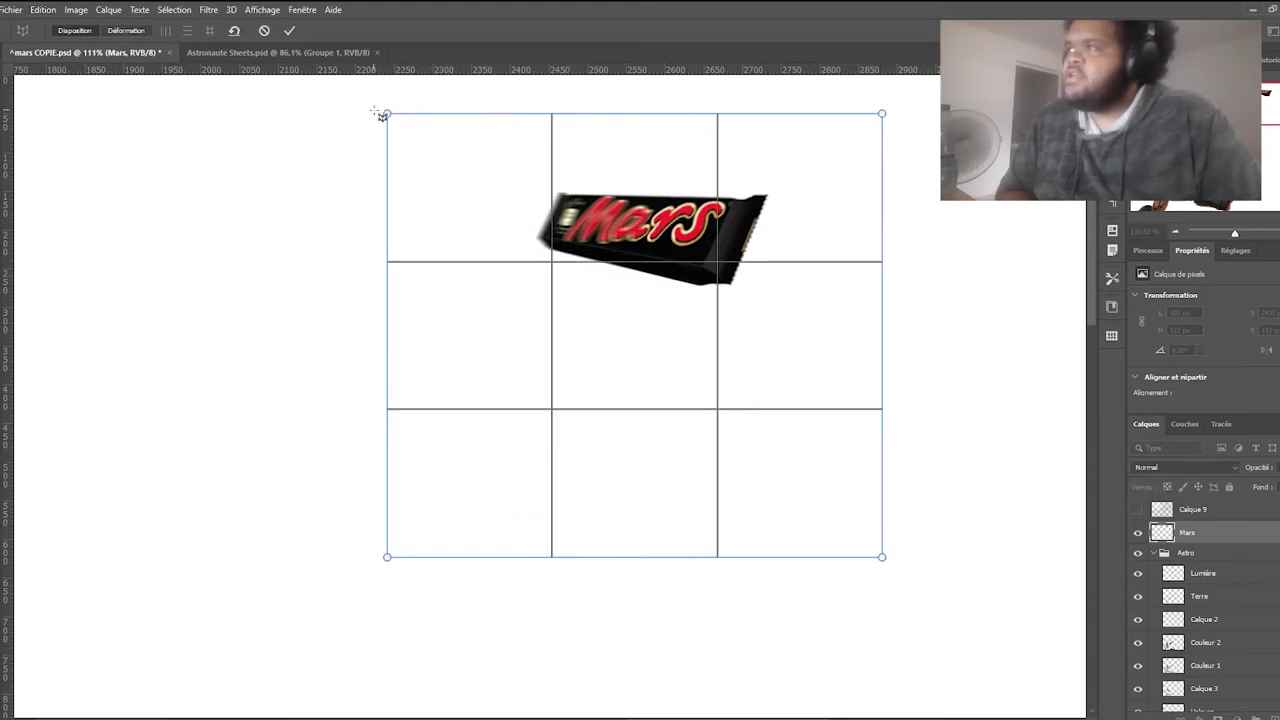
- Fit the four corners of the perspective grid to the corners of the Mars bar and apply the warp
left_click_drag(387, 114, 560, 197)
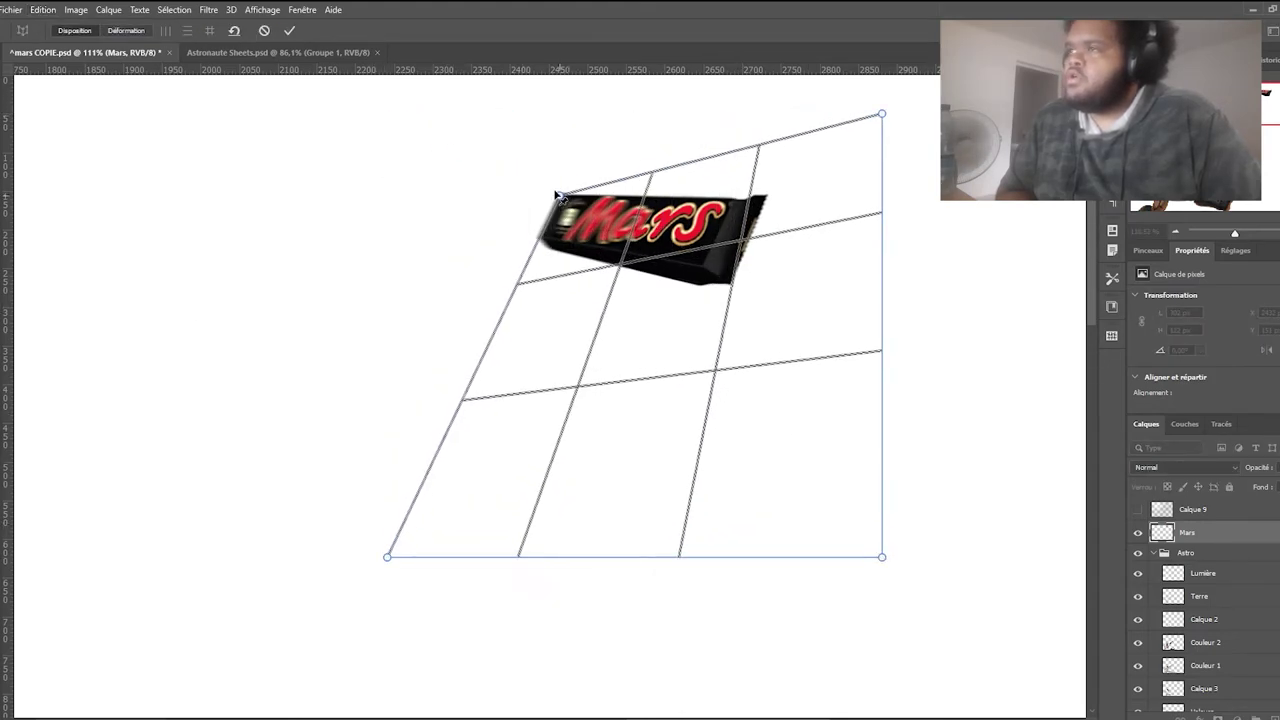
left_click_drag(880, 557, 731, 287)
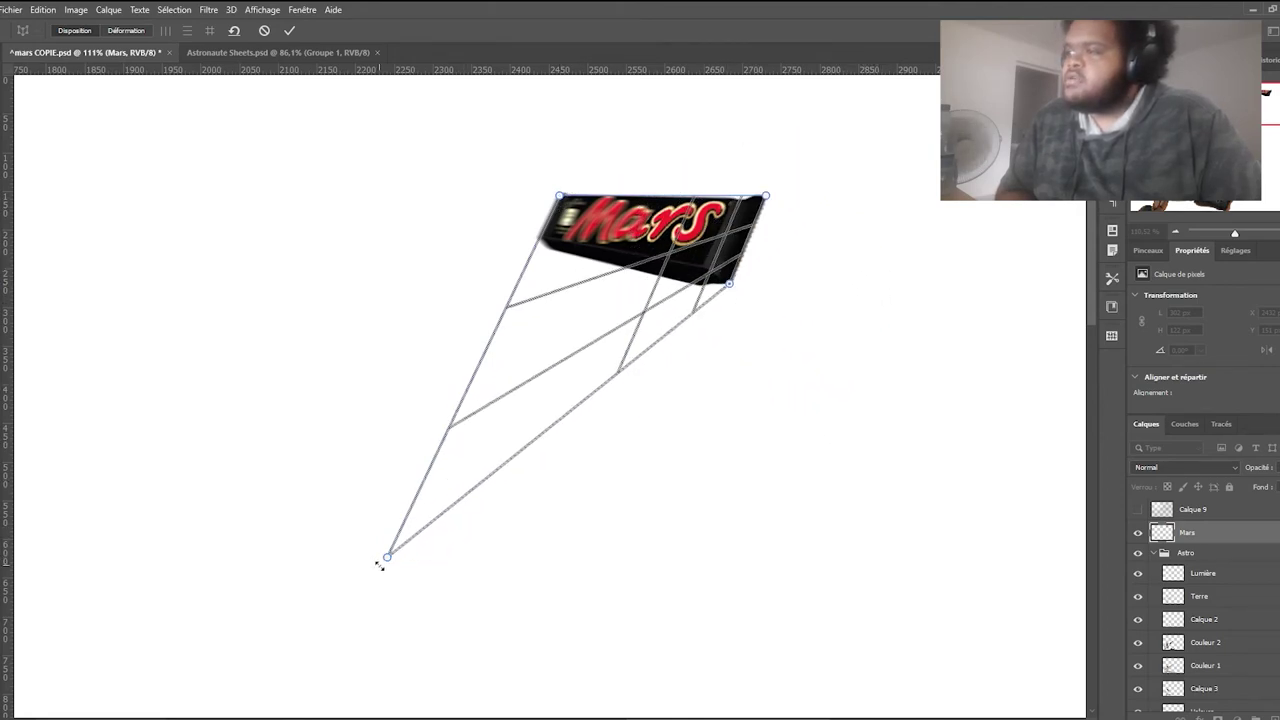
left_click_drag(387, 557, 537, 246)
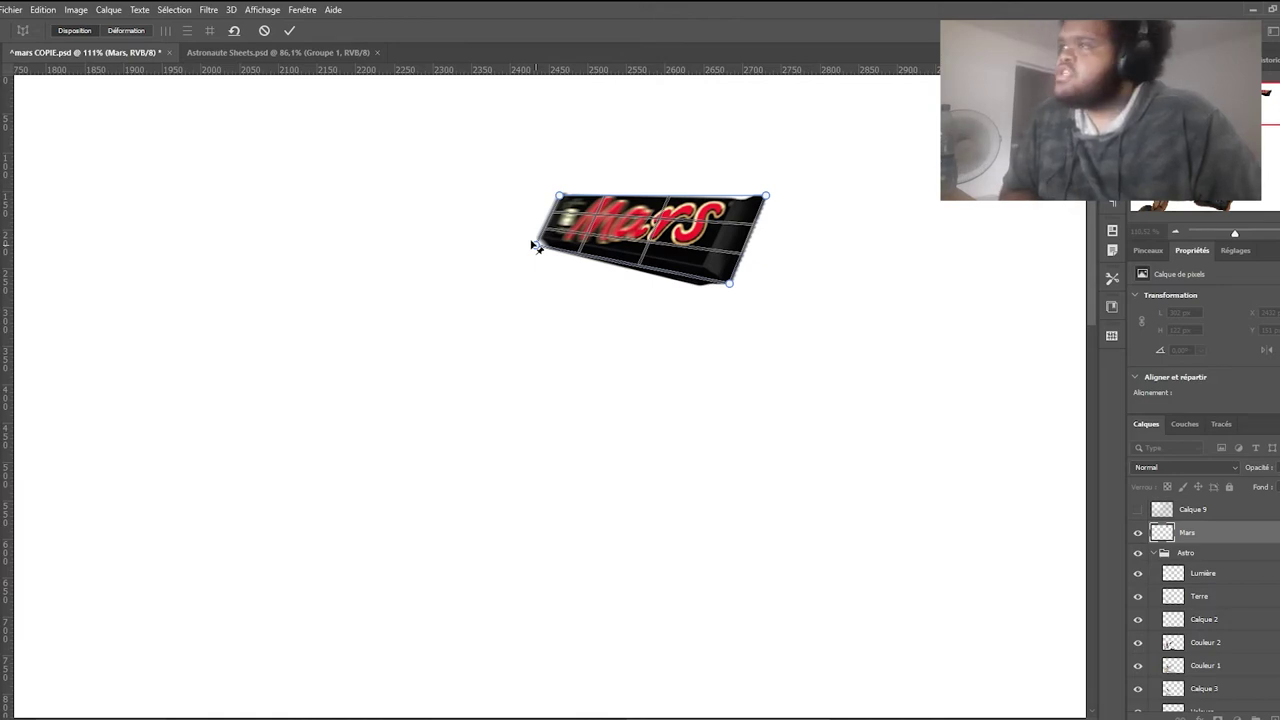
left_click(289, 30)
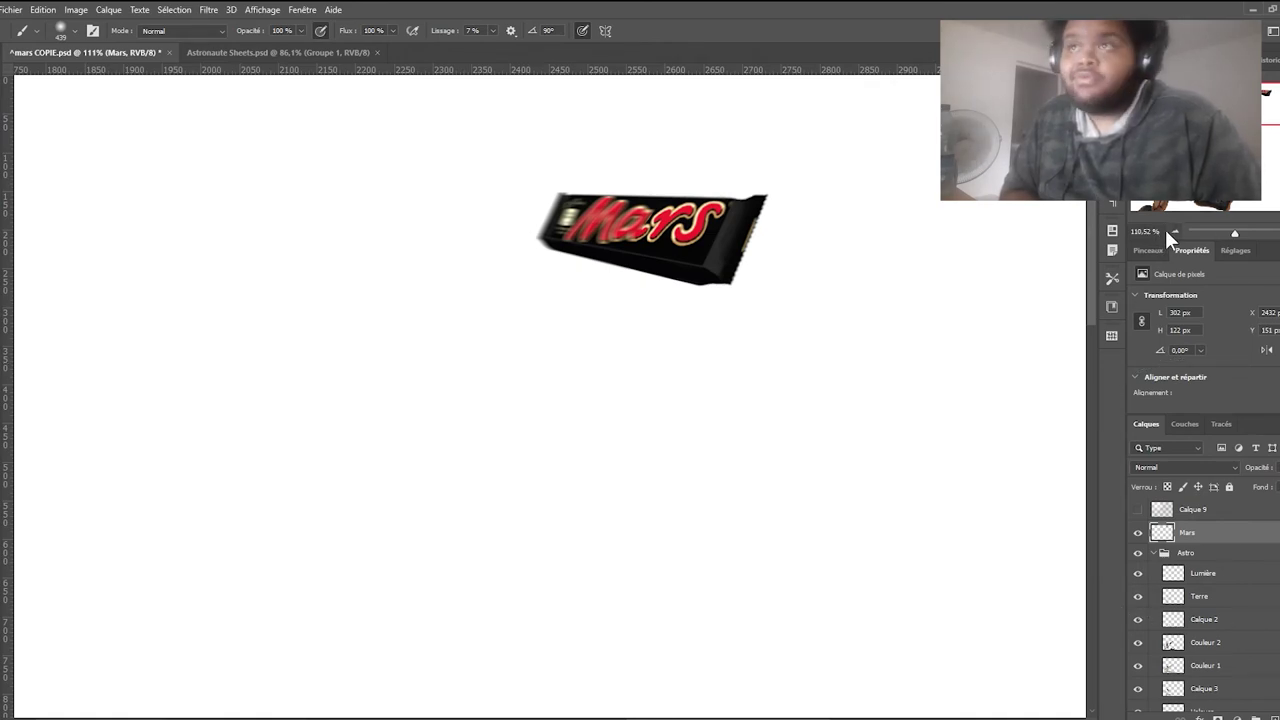
- Hide the Mars layer and the Astro group, and collapse the Astro group
mouse_move(1234, 233)
left_mouse_down()
mouse_move(1214, 229)
mouse_move(1228, 232)
left_mouse_up()
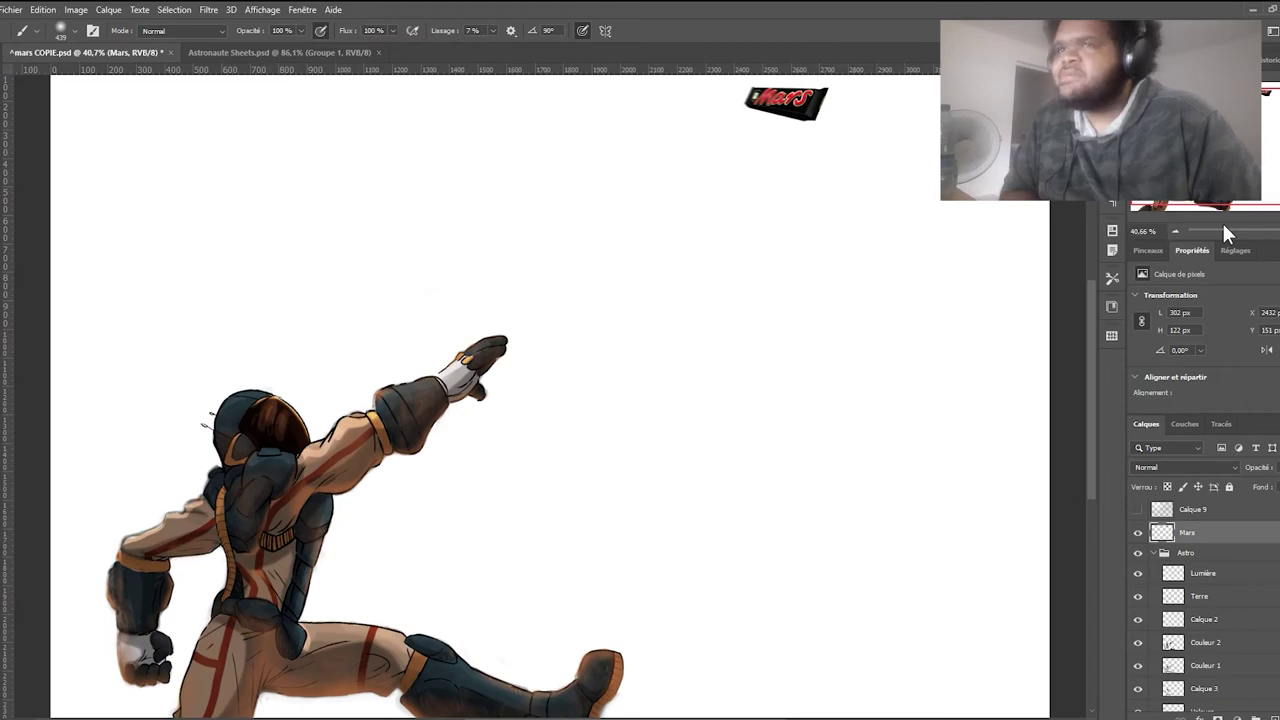
mouse_move(624, 204)
left_mouse_down()
mouse_move(653, 183)
mouse_move(658, 232)
mouse_move(660, 200)
left_mouse_up()
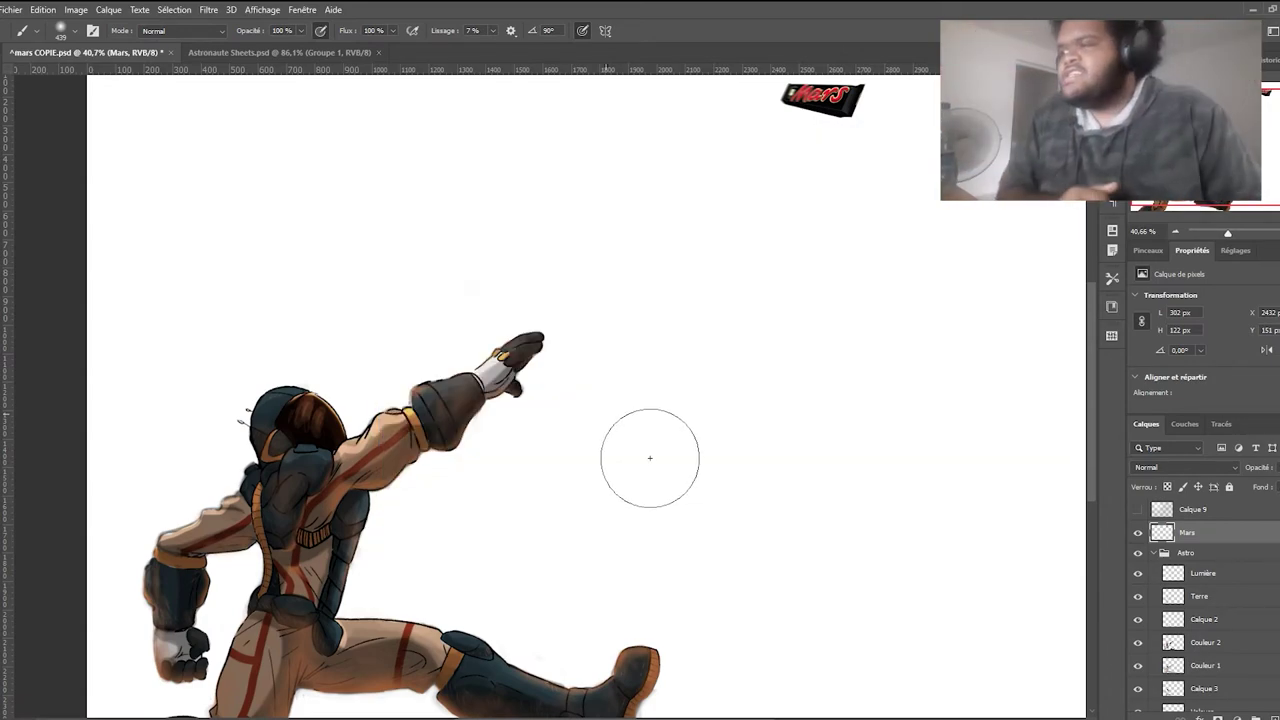
scroll(694, 474, "up", 2)
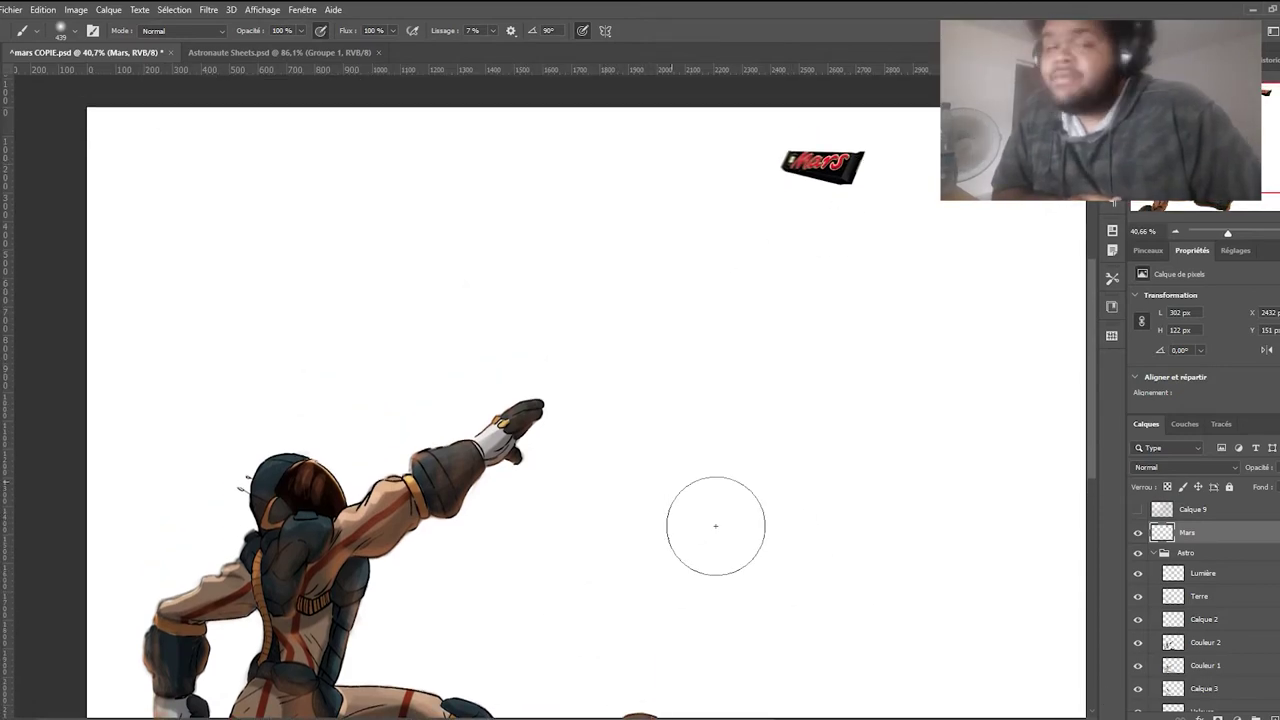
left_click(1137, 532)
left_click(1137, 552)
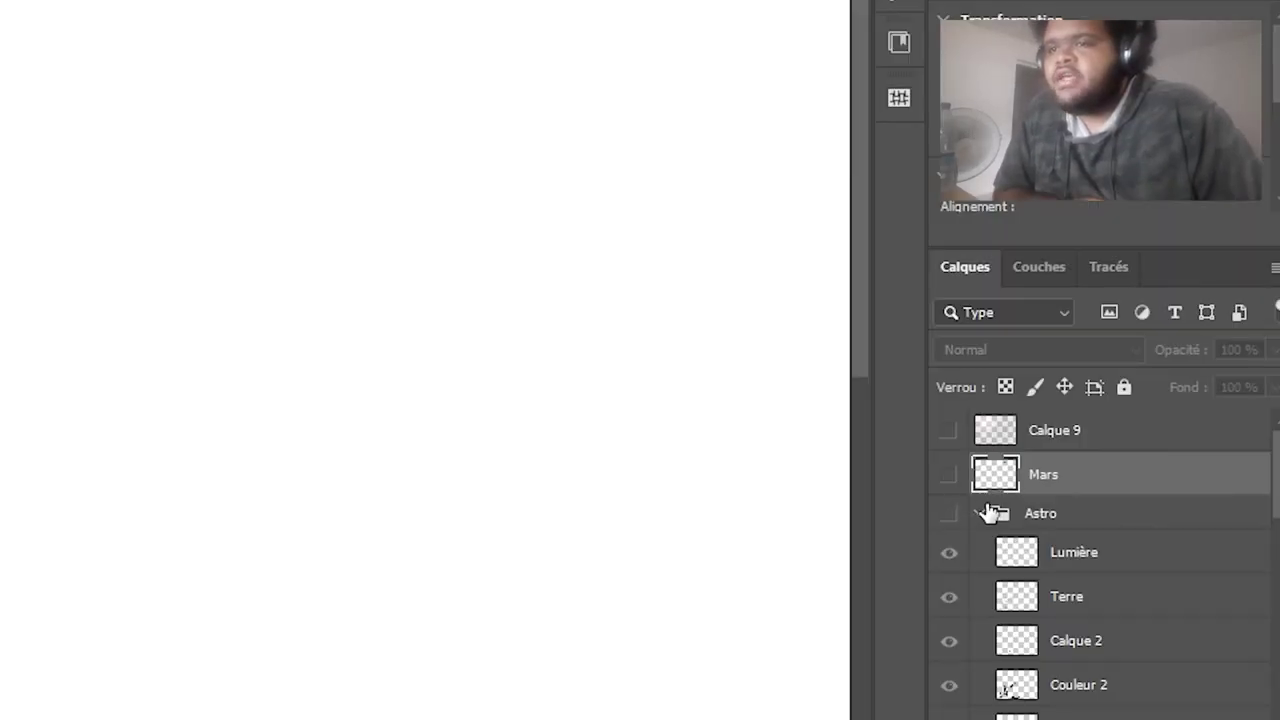
left_click(1000, 513)
left_click(983, 513)
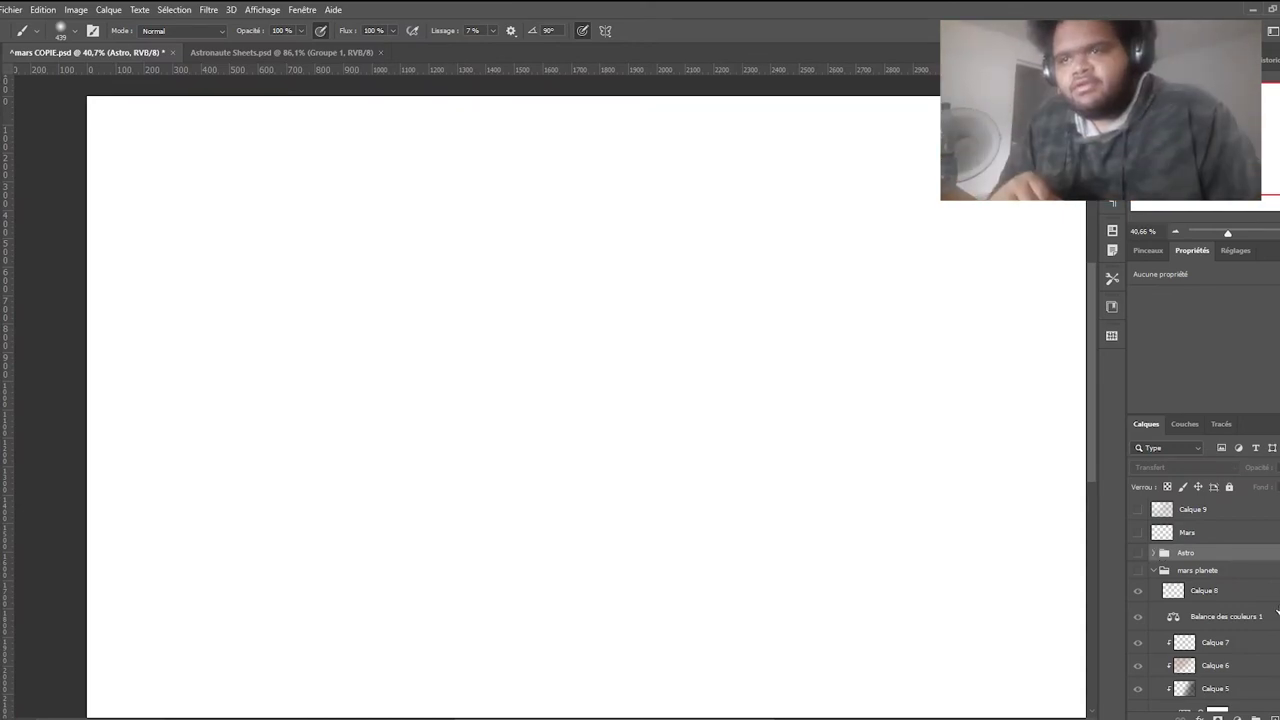
- Show the black Calque 1 background layer and the mars planete group above it
scroll(1276, 606, "down", 3)
scroll(1276, 606, "down", 5)
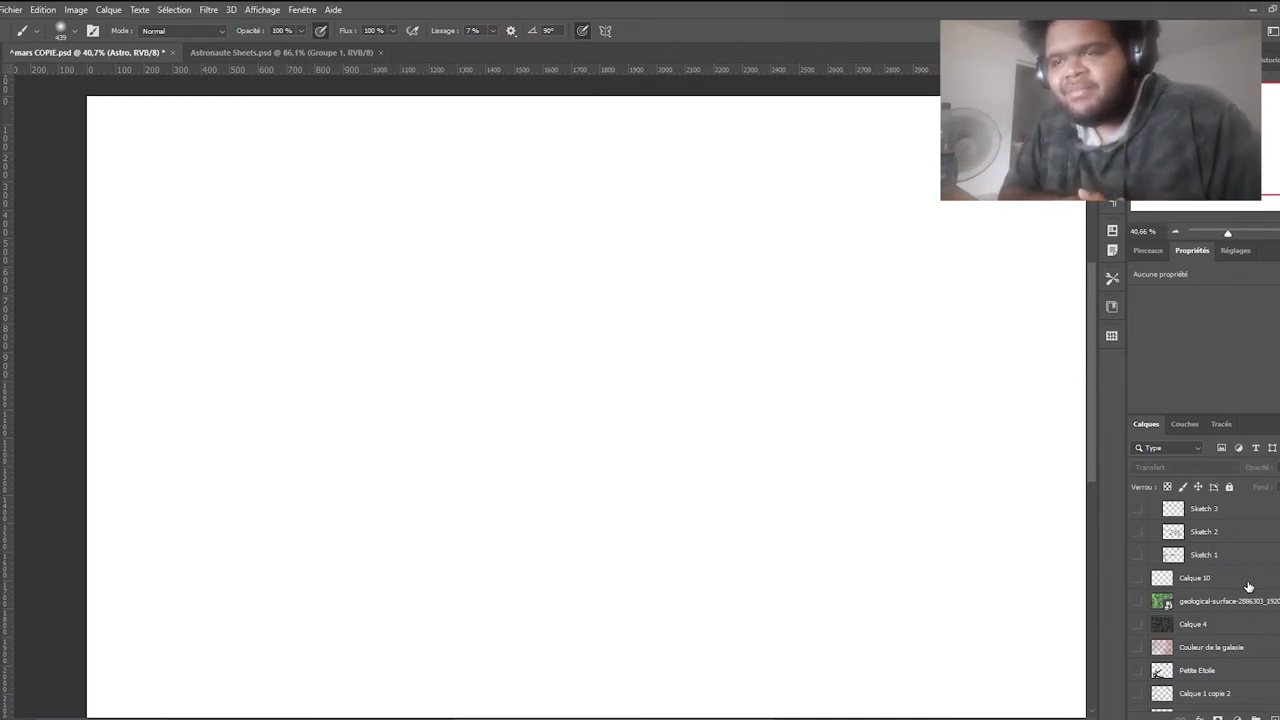
scroll(1240, 610, "down", 2)
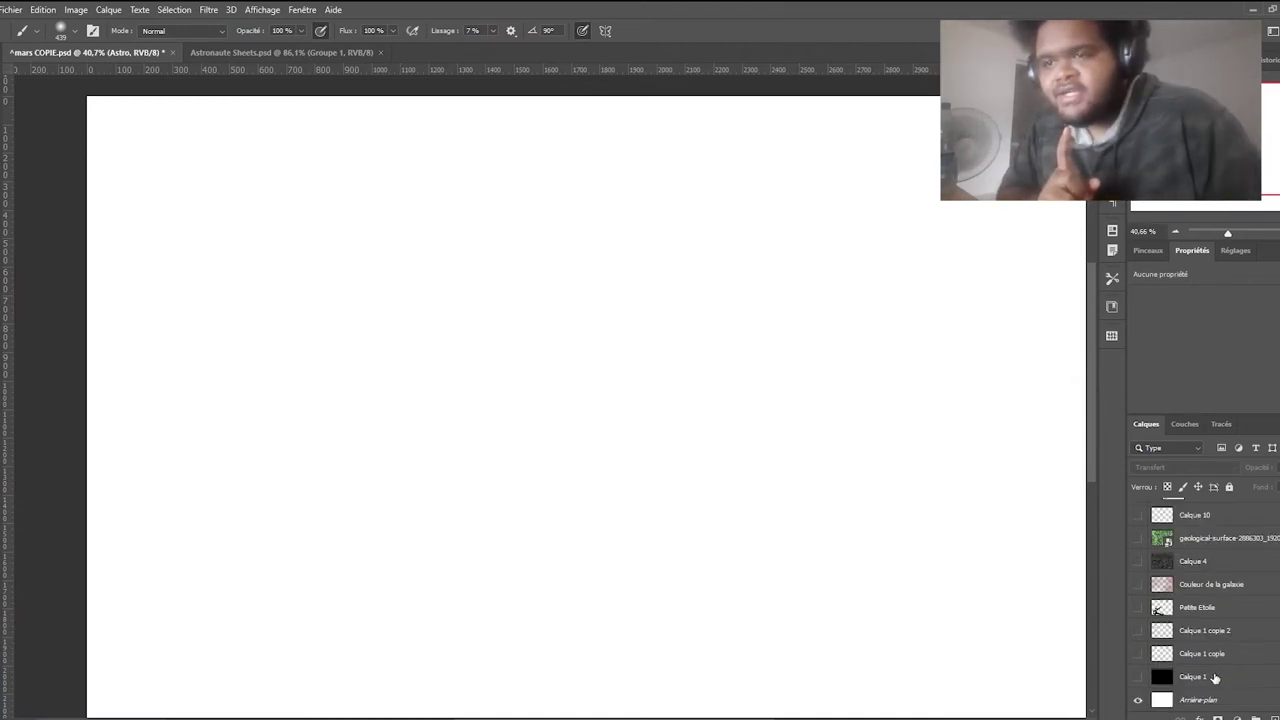
left_click(1137, 677)
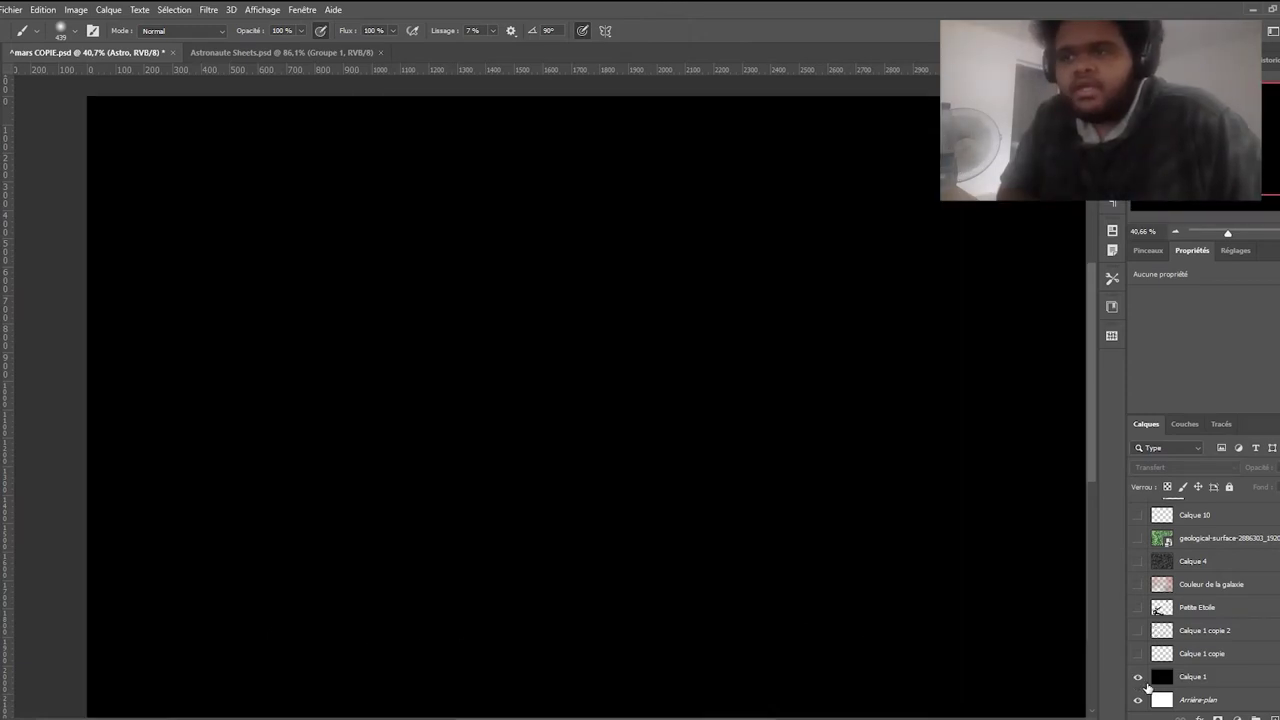
scroll(1210, 663, "up", 2)
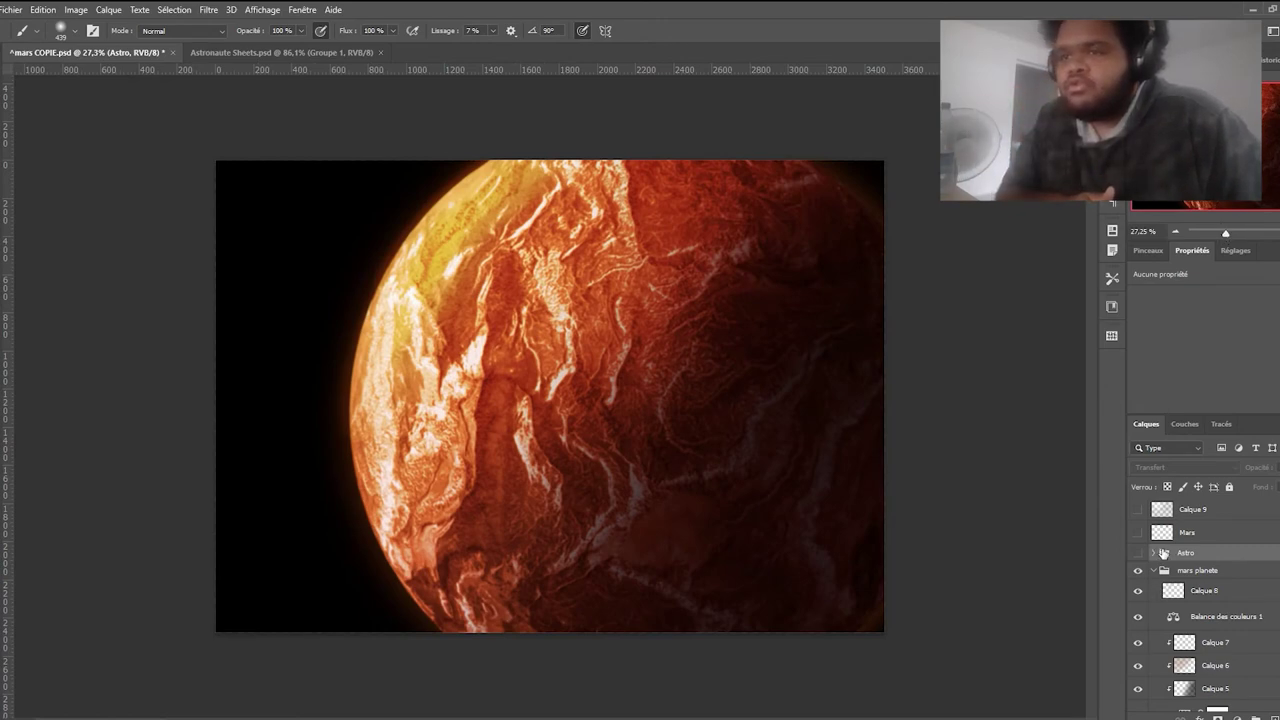
- Collapse the Sketches group and list the layers inside the mars planete group
left_click(1156, 552)
left_click(1155, 552)
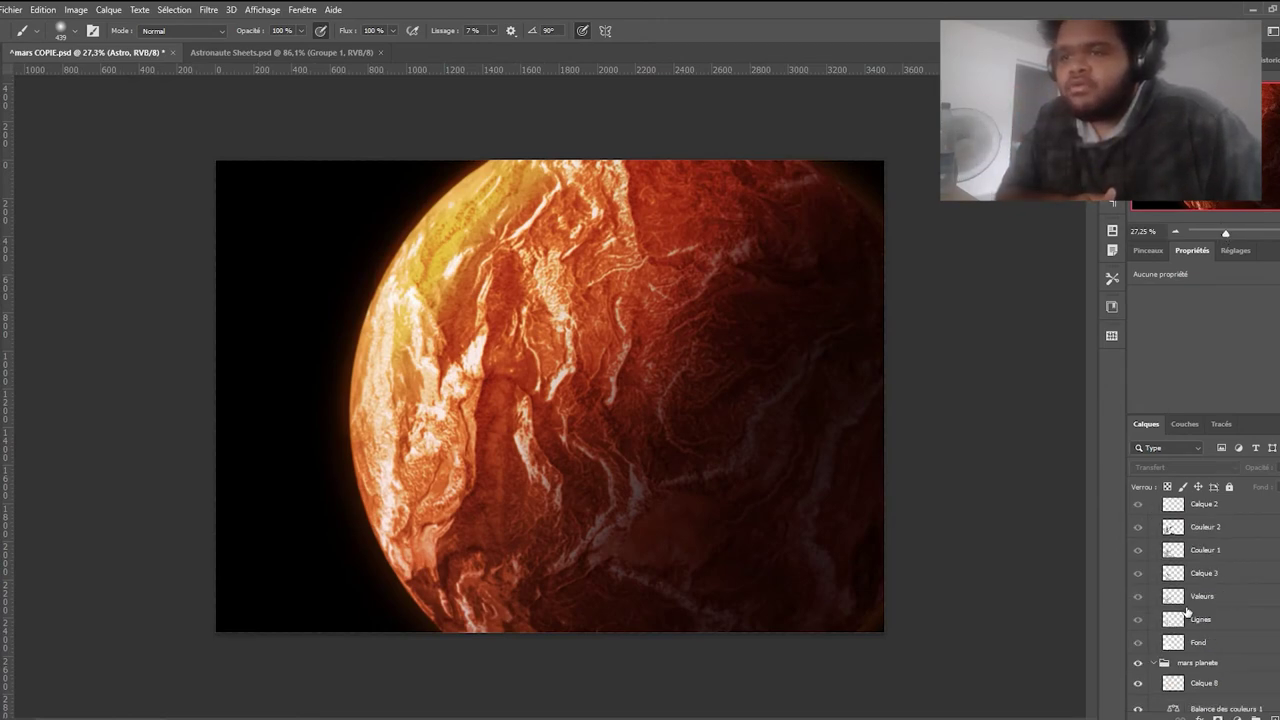
scroll(1165, 560, "down", 1)
left_click(1161, 523)
left_click(1158, 524)
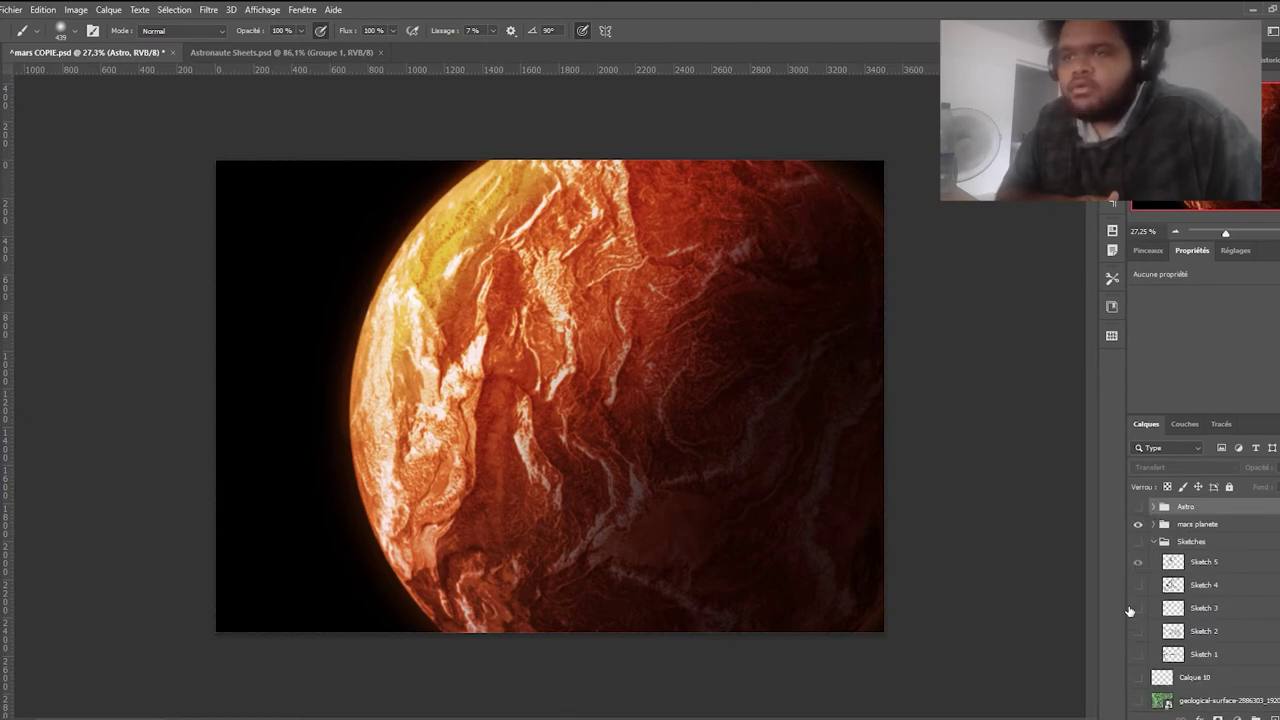
left_click(1159, 540)
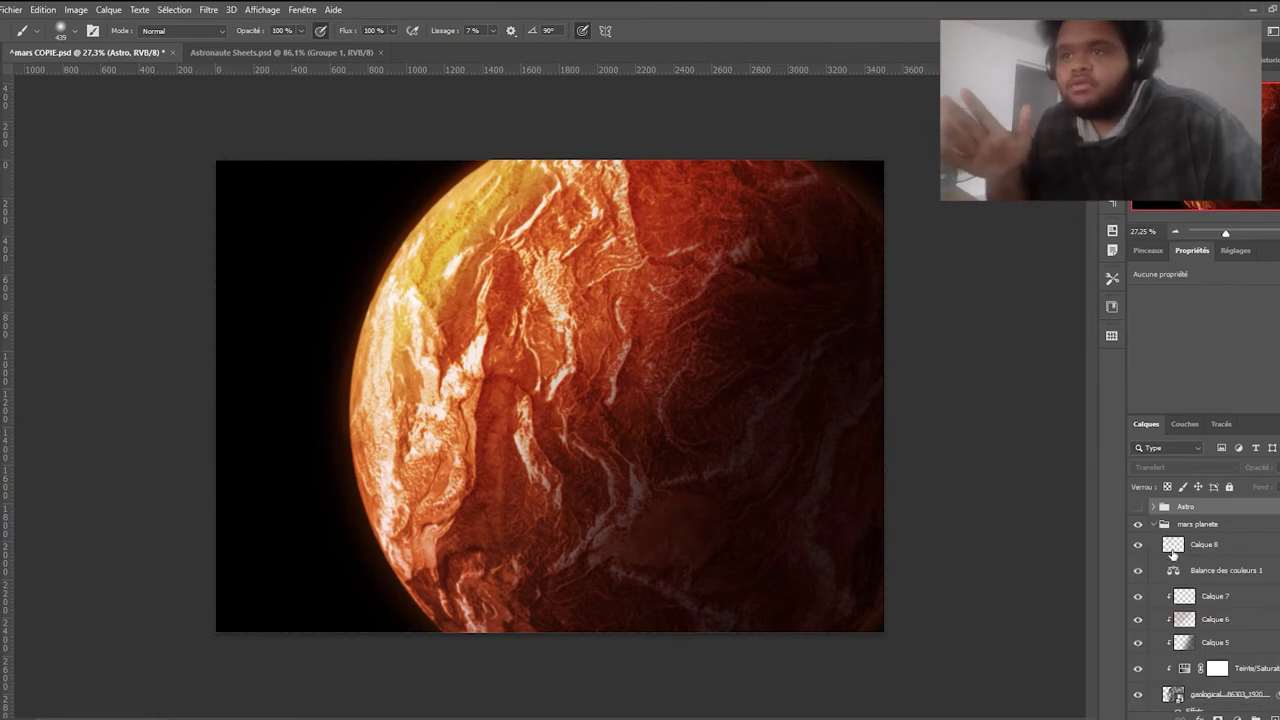
- Hide the colour and adjustment layers of mars planete to examine its bare geological texture
left_click(1148, 661)
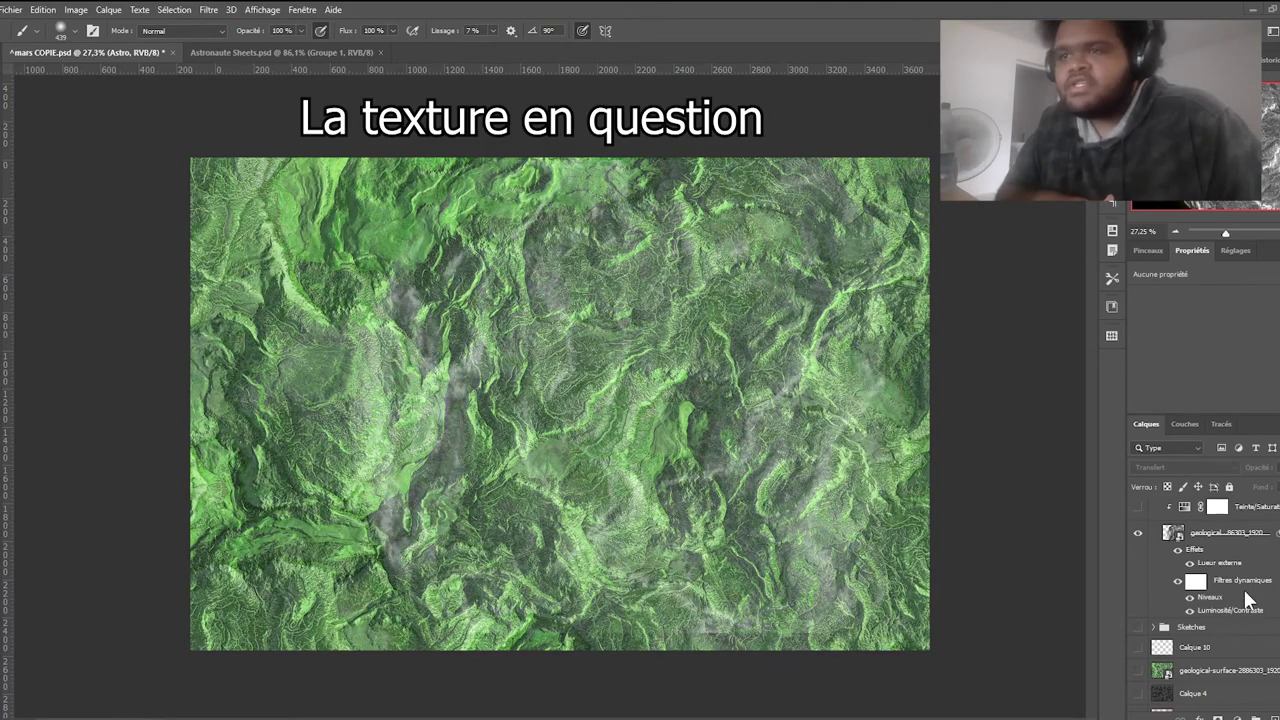
scroll(1233, 617, "up", 2)
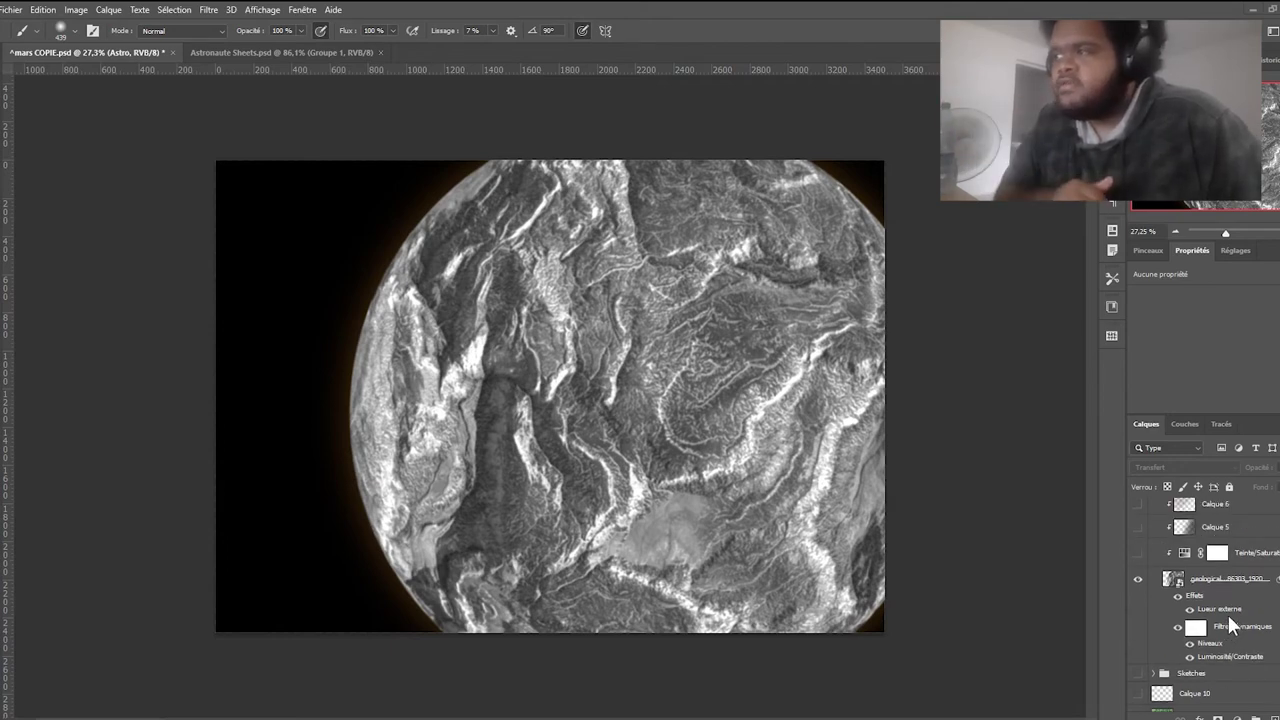
scroll(1148, 599, "up", 1)
- Show Teinte/Saturation, Calque 5, Calque 6, Calque 7, Balance des couleurs 1 and Calque 8 again, and collapse the mars planete group
left_click(1138, 576)
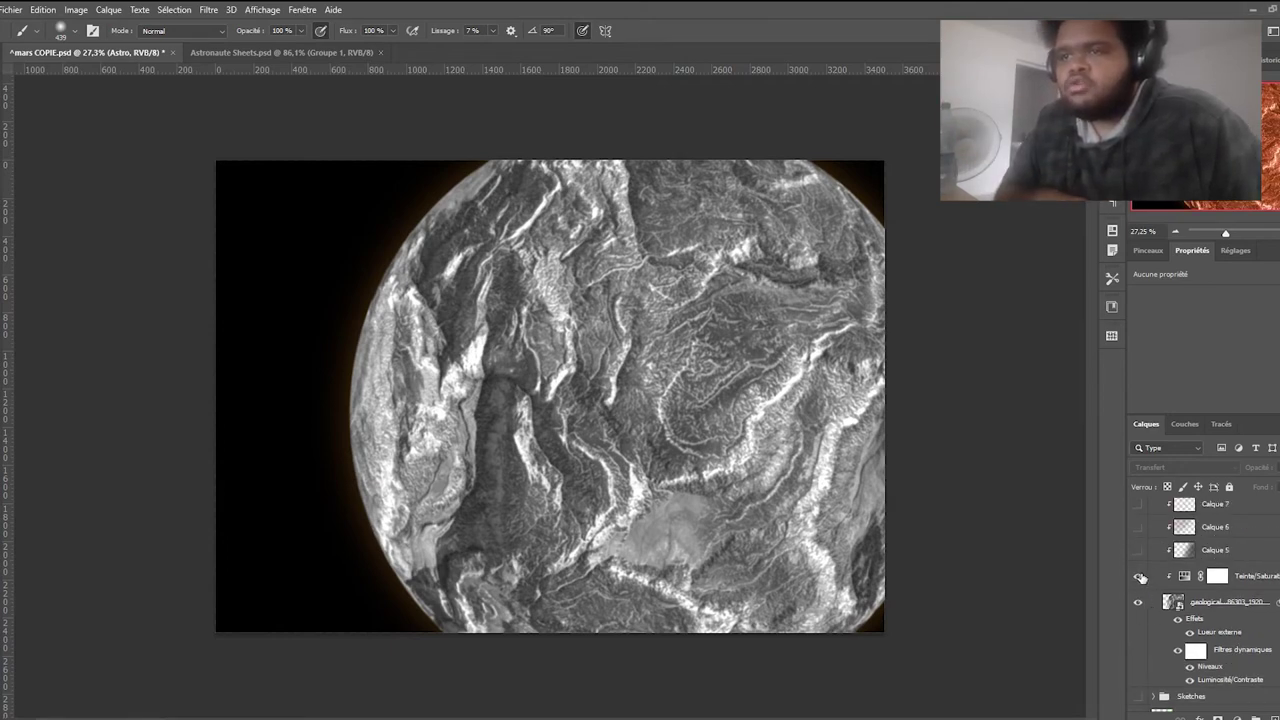
left_click(1138, 550)
left_click(1138, 527)
left_click(1138, 504)
scroll(1141, 530, "up", 3)
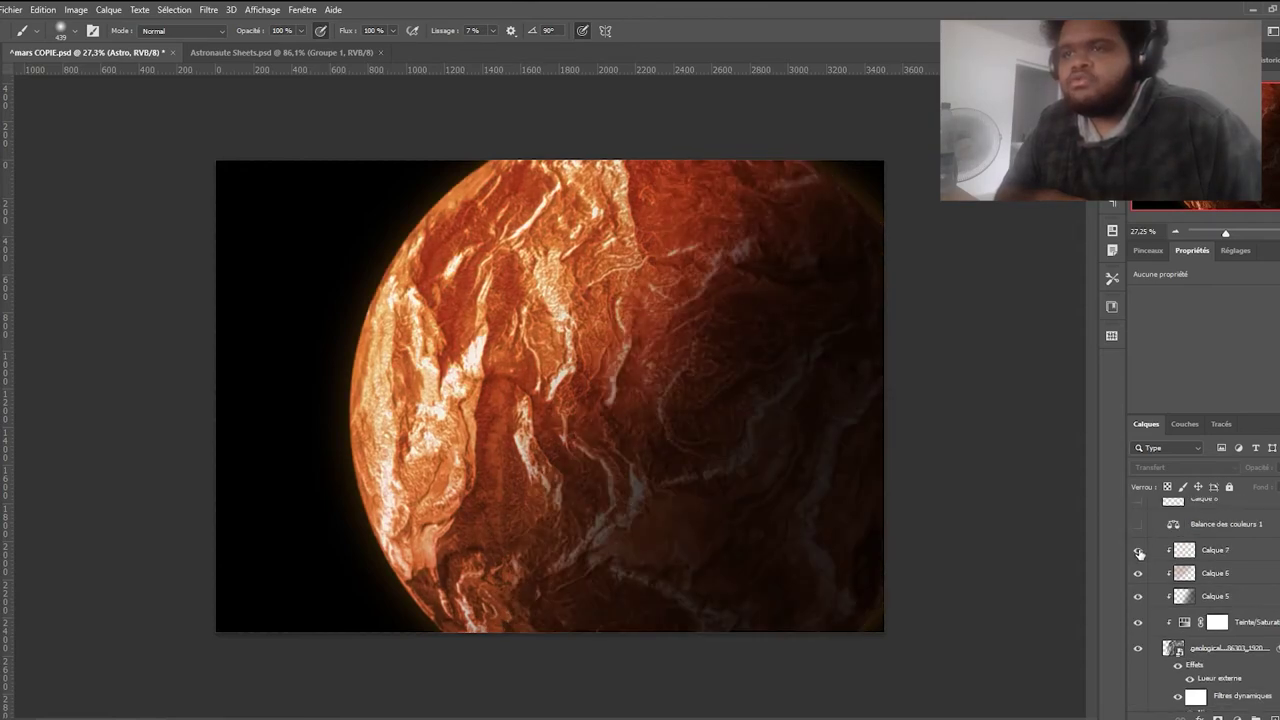
left_click(1150, 547)
left_click(1142, 521)
scroll(1149, 590, "up", 3)
left_click(1153, 570)
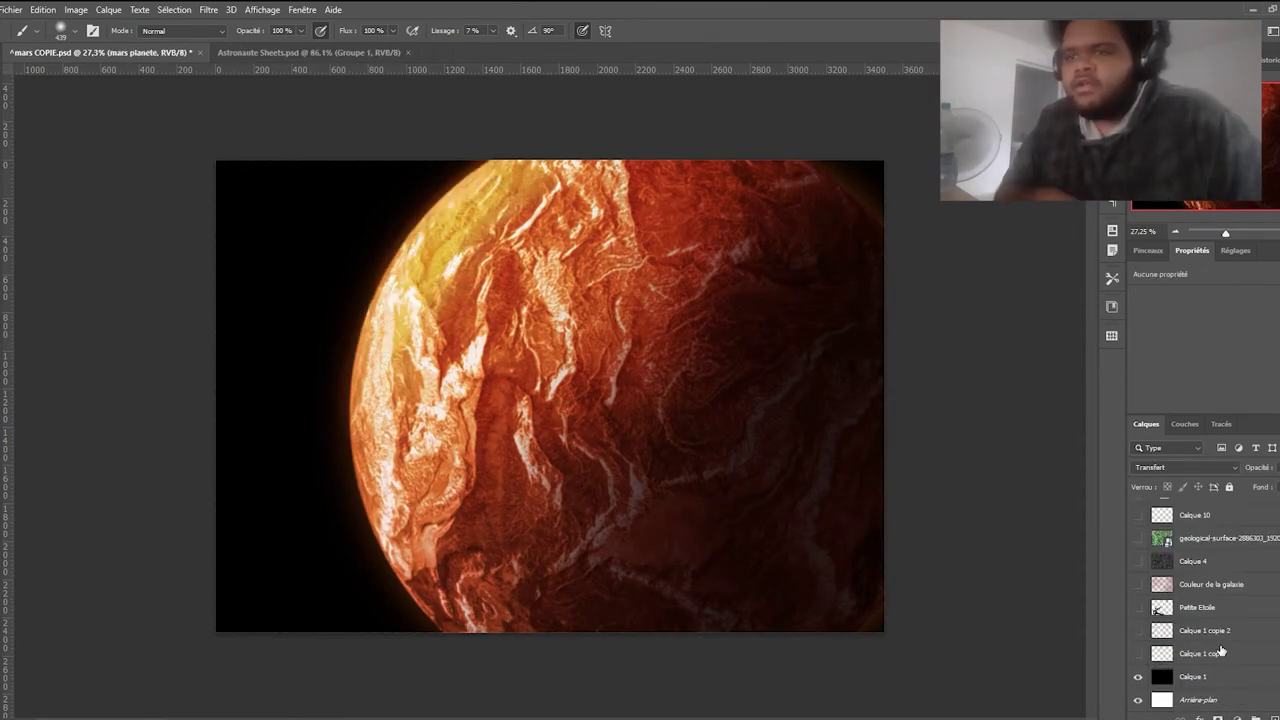
- Show the star layers Calque 1 copie and Calque 1 copie 2, plus Couleur de la galaxie and Calque 4
left_click(1138, 653)
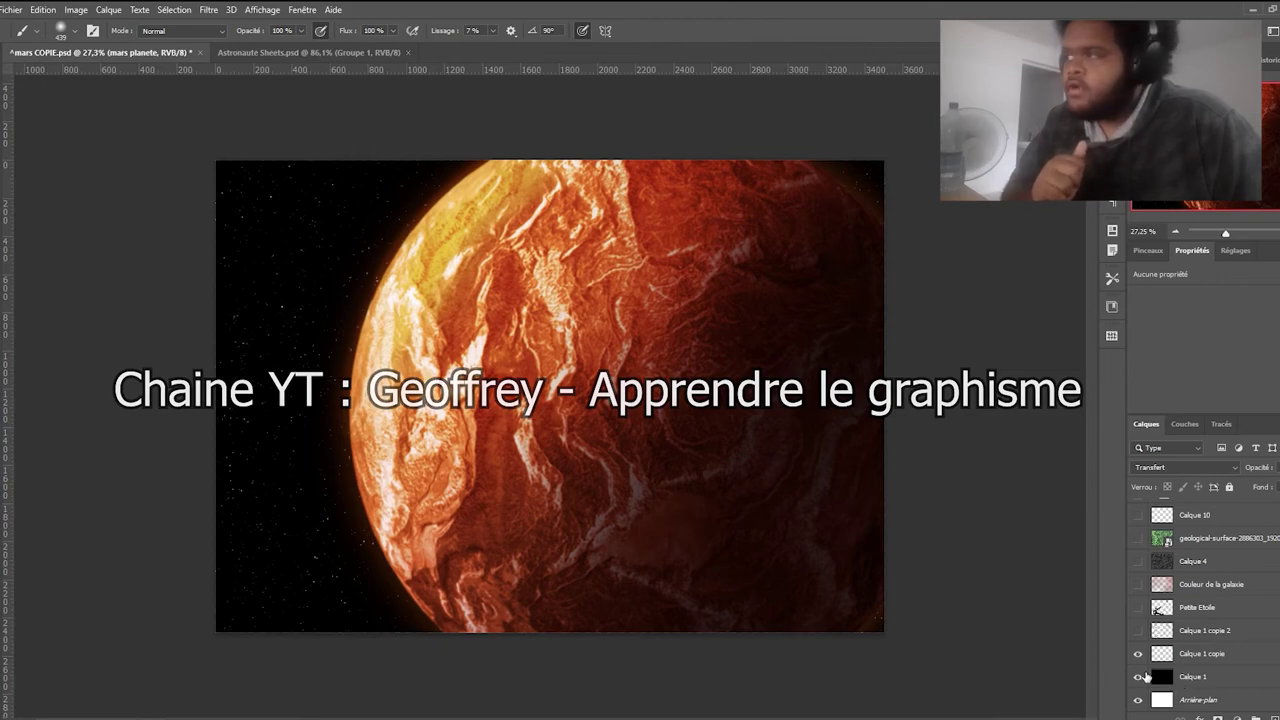
left_click(1138, 630)
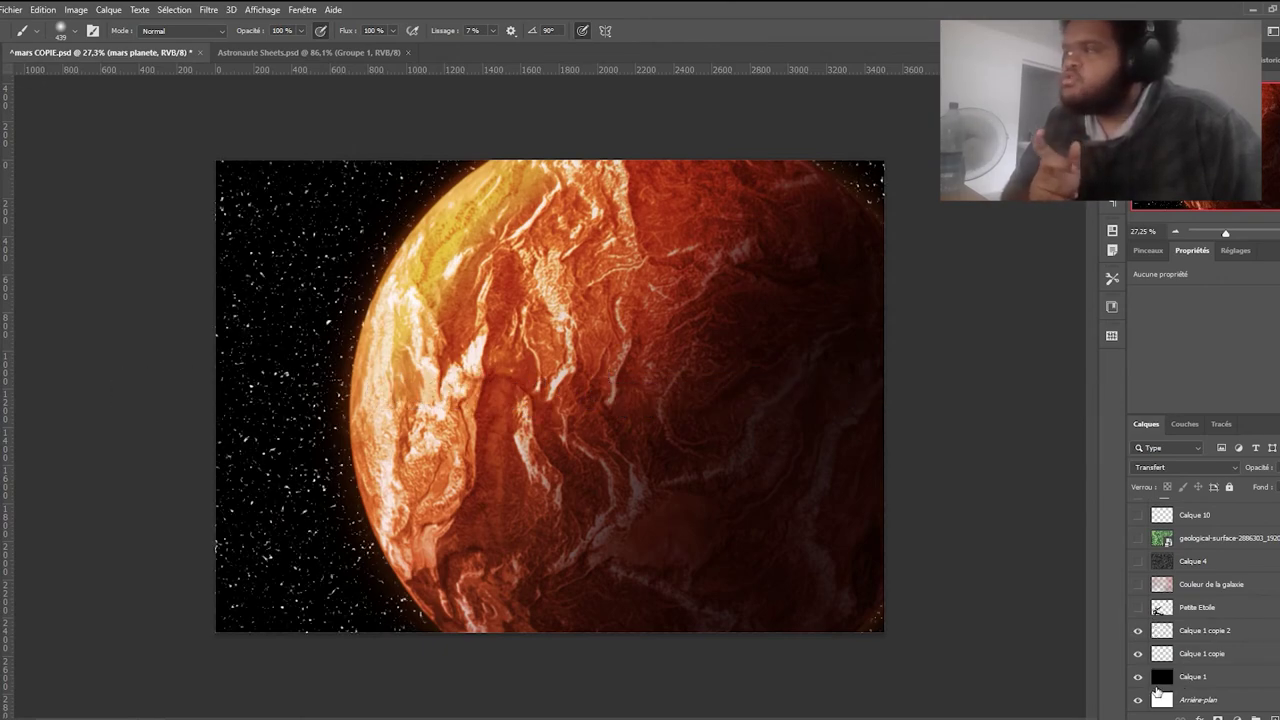
left_click(1166, 642)
scroll(1150, 610, "up", 2)
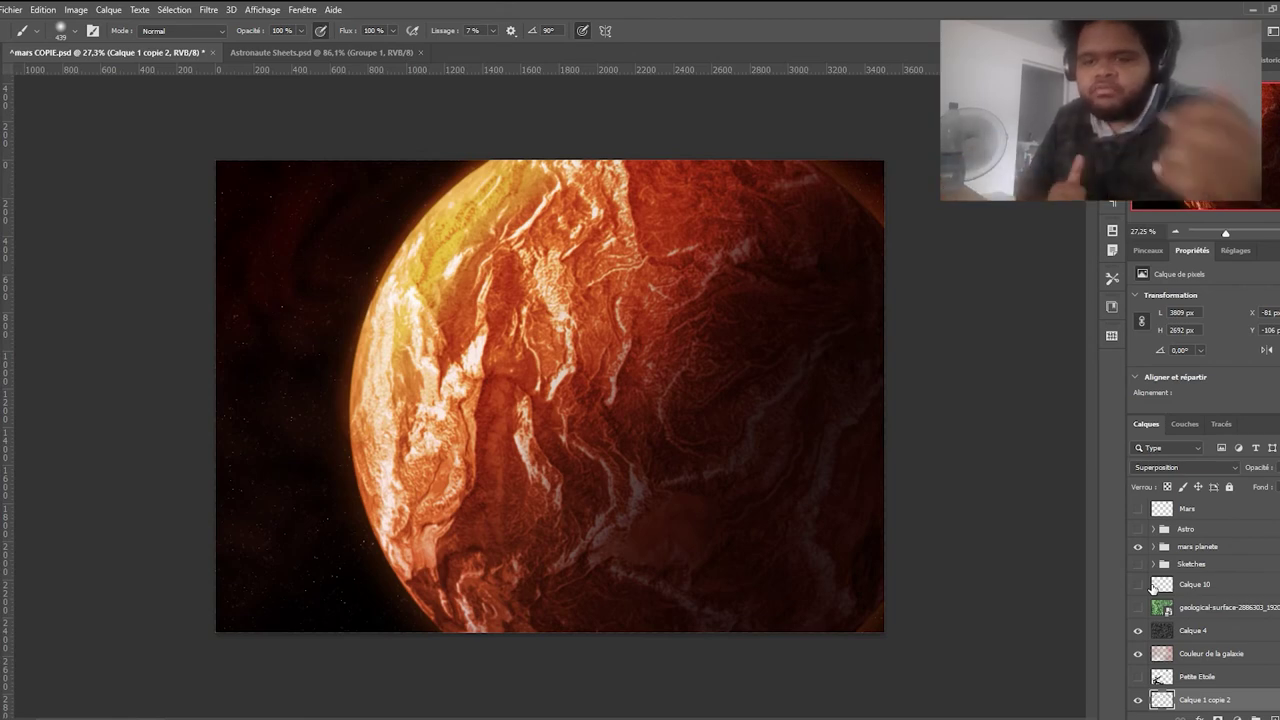
- Show the Mars layer and the Astro group in front of the planet
scroll(1150, 600, "down", 2)
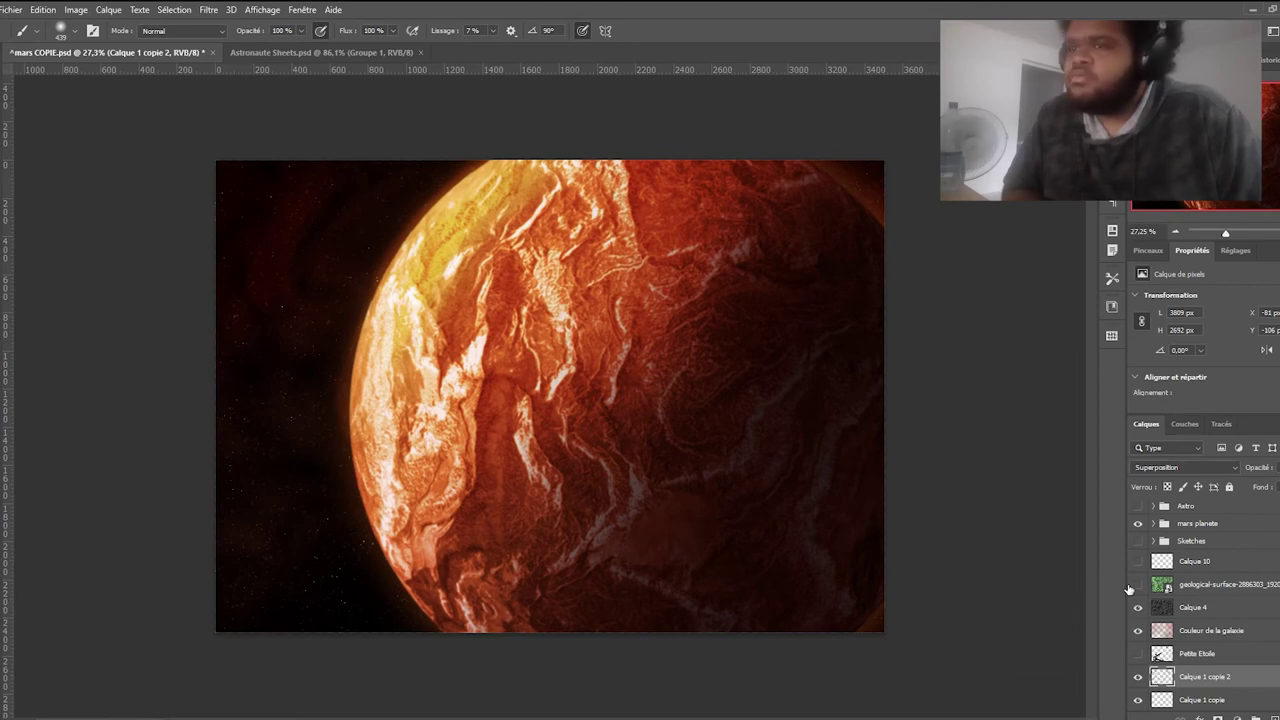
scroll(1140, 600, "up", 2)
left_click(1138, 570)
left_click(1138, 532)
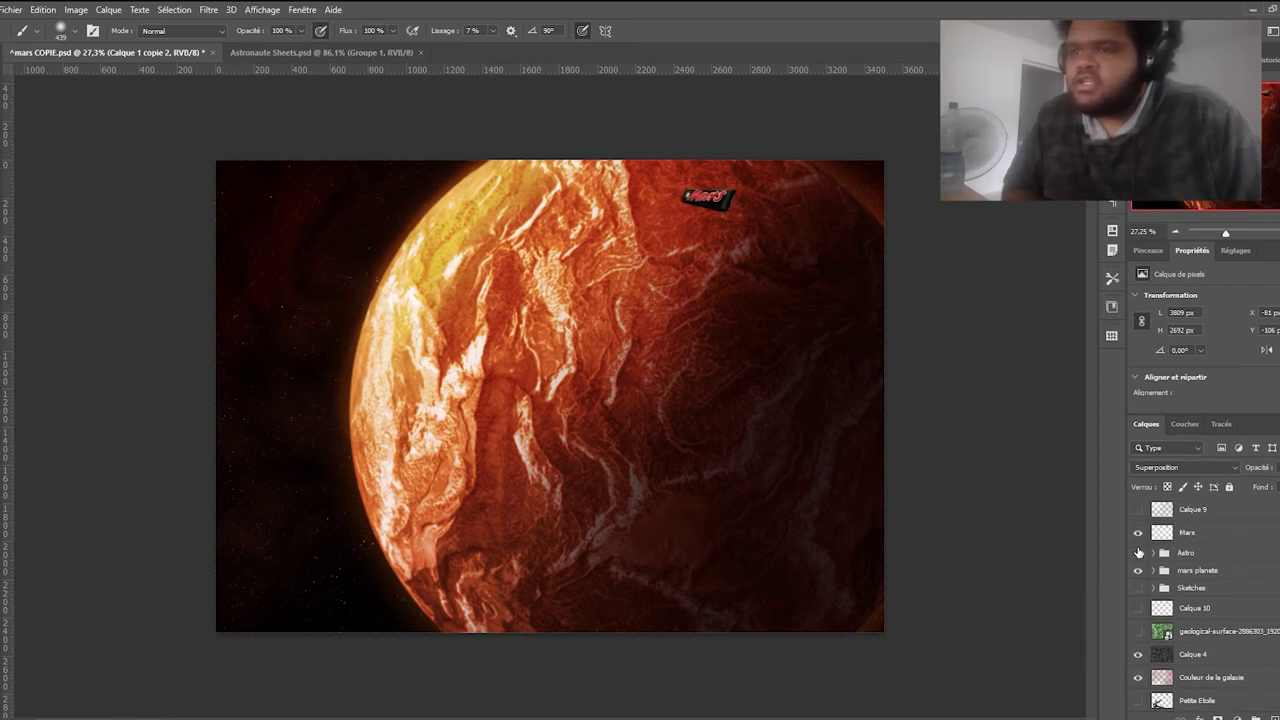
left_click(1138, 552)
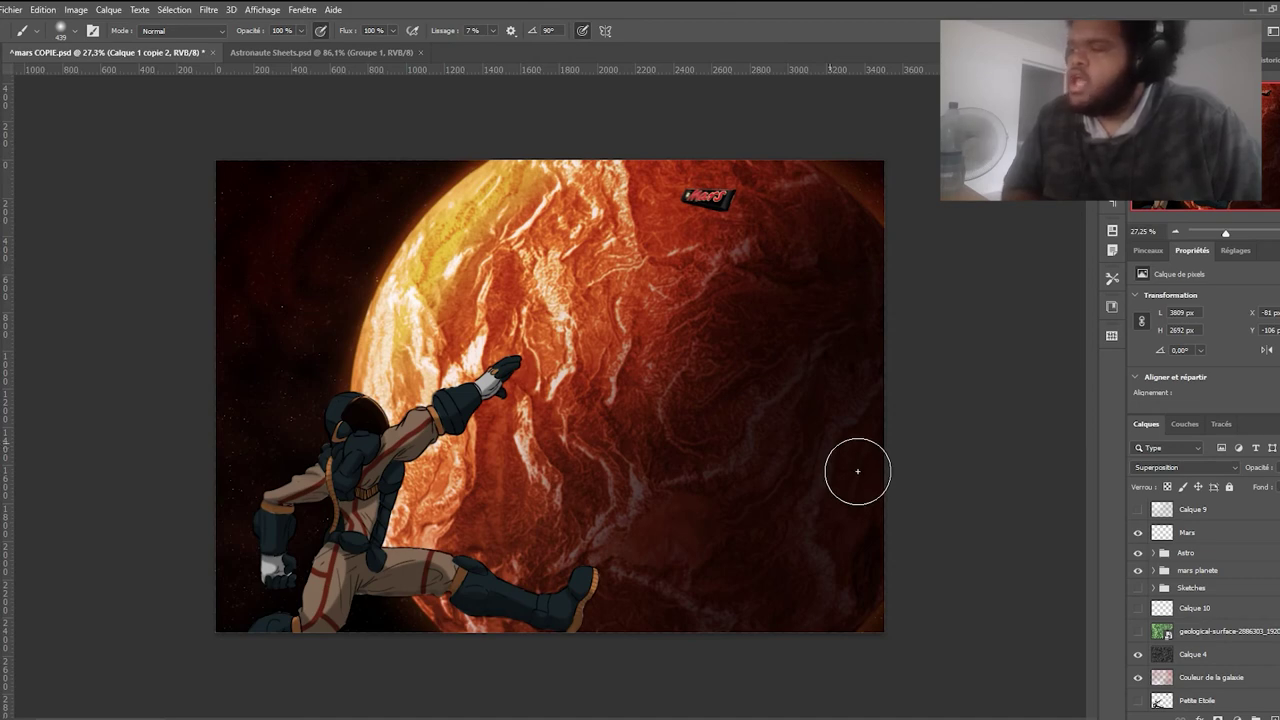
- Show the Calque 10 glowing sun behind the planet and the Calque 9 light overlay on top
scroll(1235, 589, "down", 4)
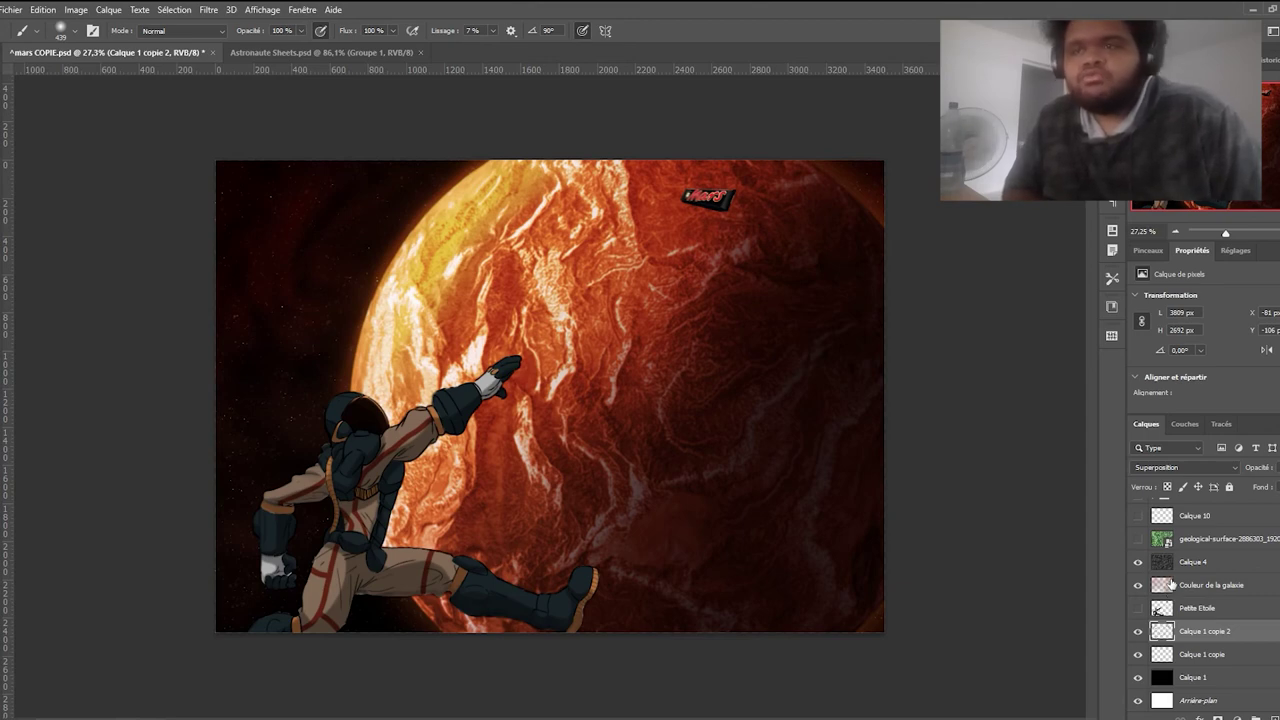
scroll(1185, 622, "up", 1)
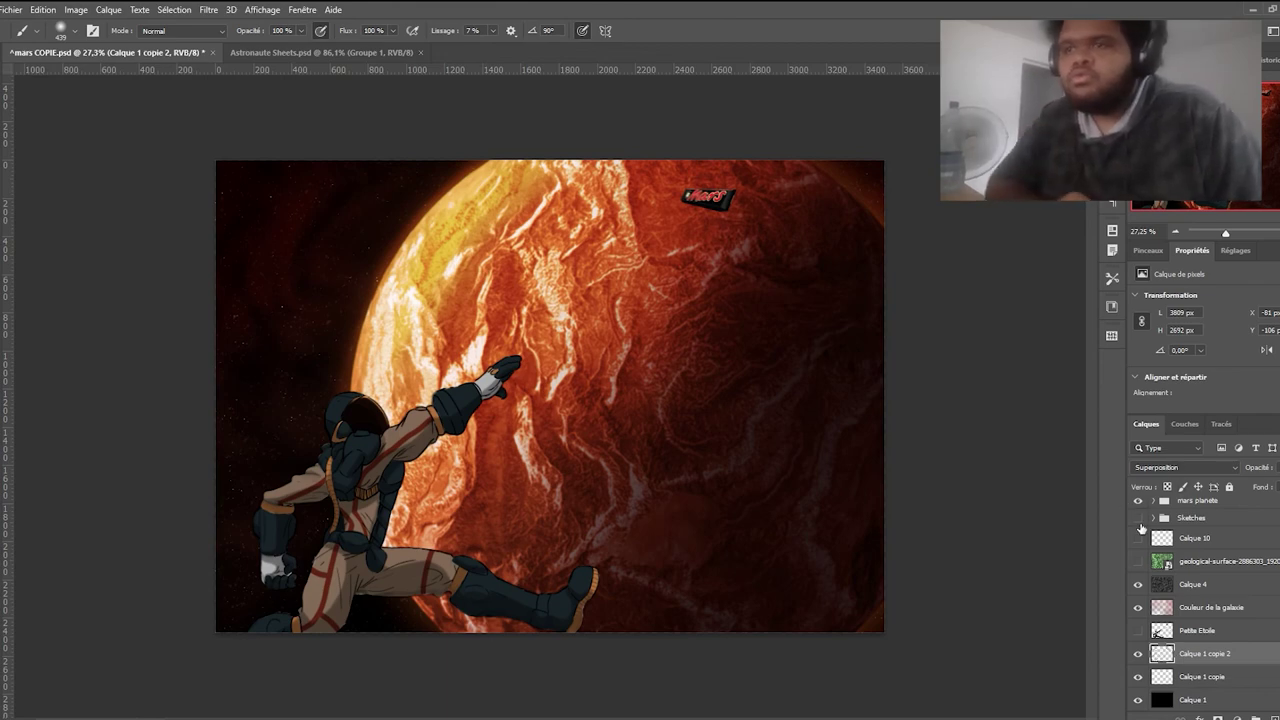
left_click(1137, 538)
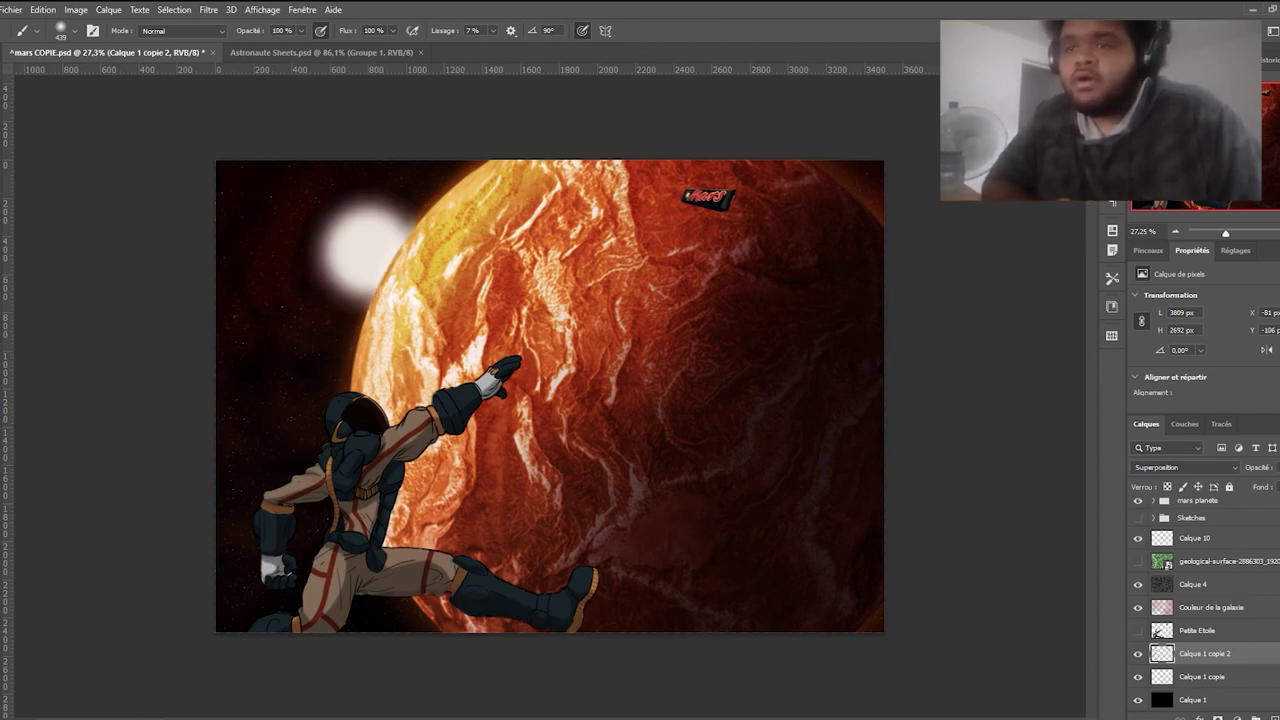
scroll(1235, 565, "up", 3)
left_click(1137, 509)
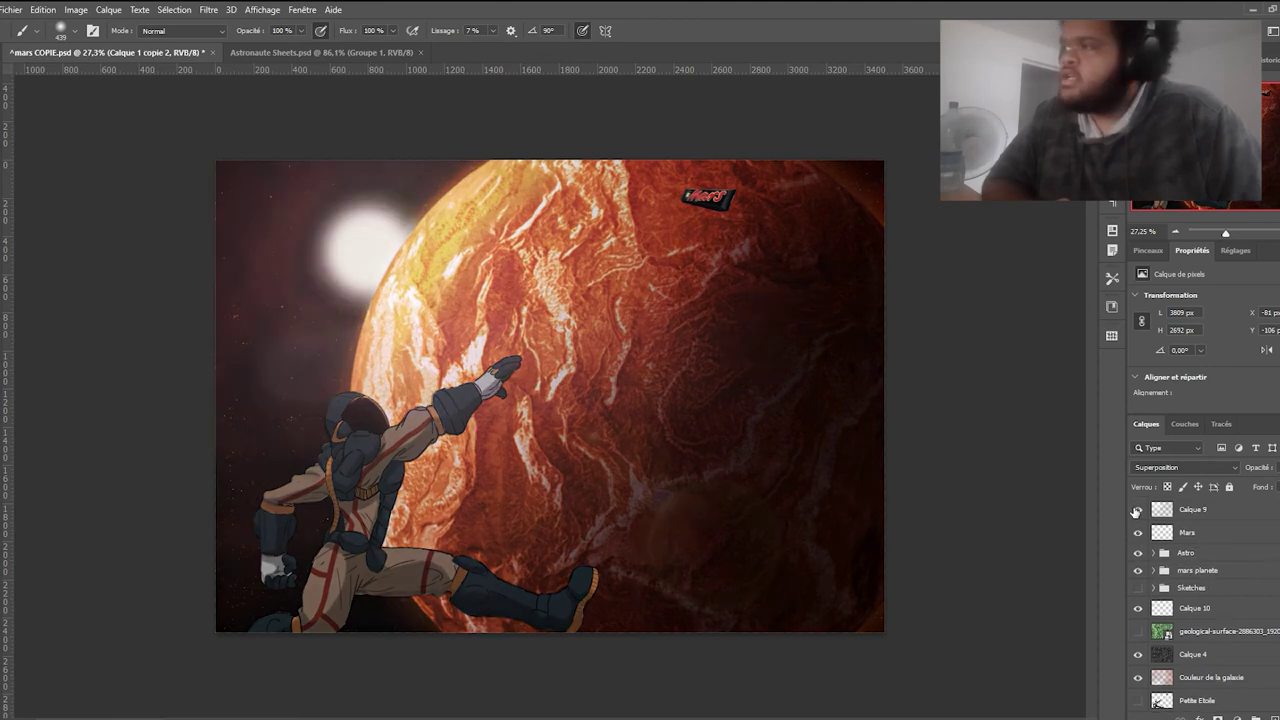